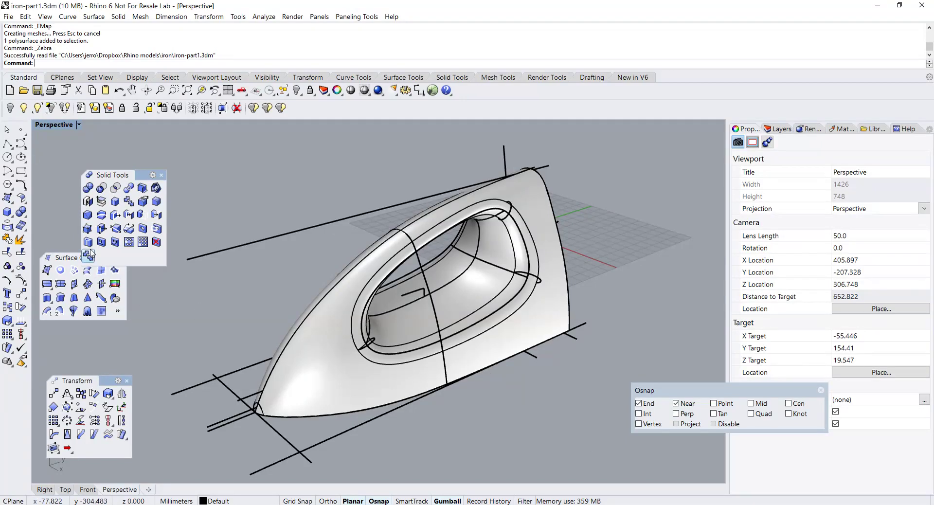
- Project the side outline curve onto the iron body in the maximized Right view
{"action": "double_click", "coordinate": [49, 127]}
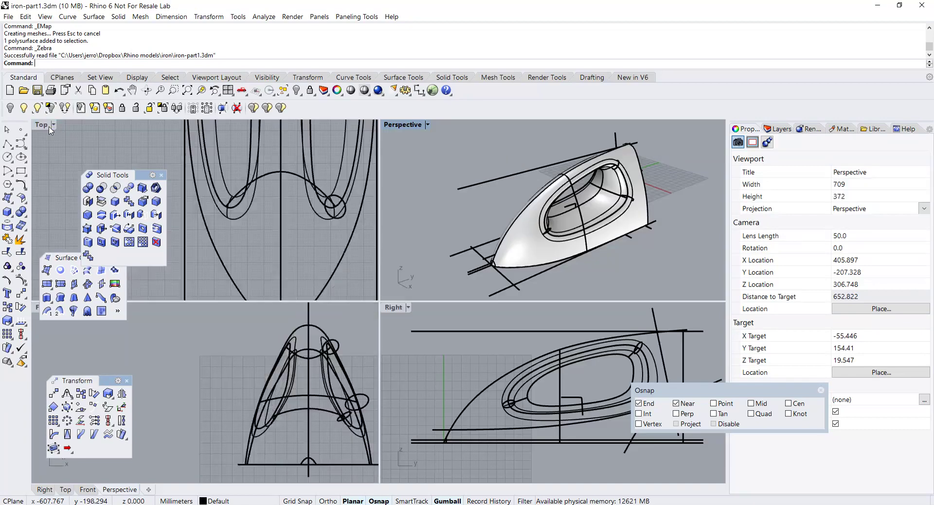
{"action": "double_click", "coordinate": [394, 308]}
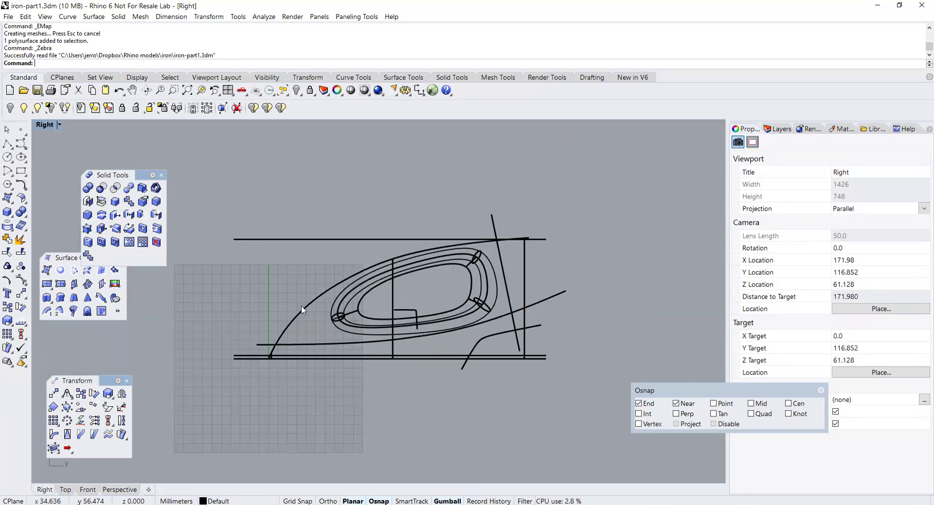
{"action": "scroll", "coordinate": [292, 301], "scroll_direction": "up", "scroll_amount": 1}
{"action": "scroll", "coordinate": [285, 298], "scroll_direction": "up", "scroll_amount": 3}
{"action": "left_click", "coordinate": [20, 238]}
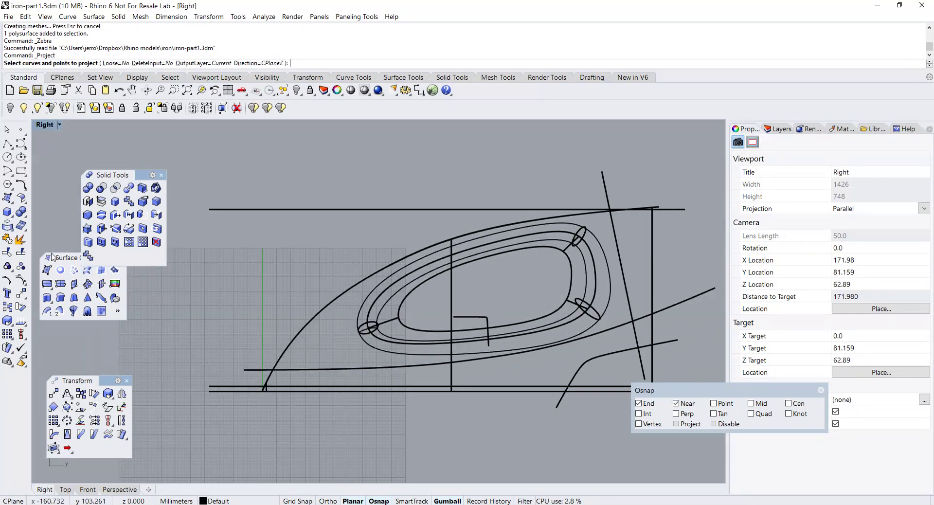
{"action": "left_click", "coordinate": [266, 375]}
{"action": "key", "text": "Return"}
{"action": "left_click", "coordinate": [413, 333]}
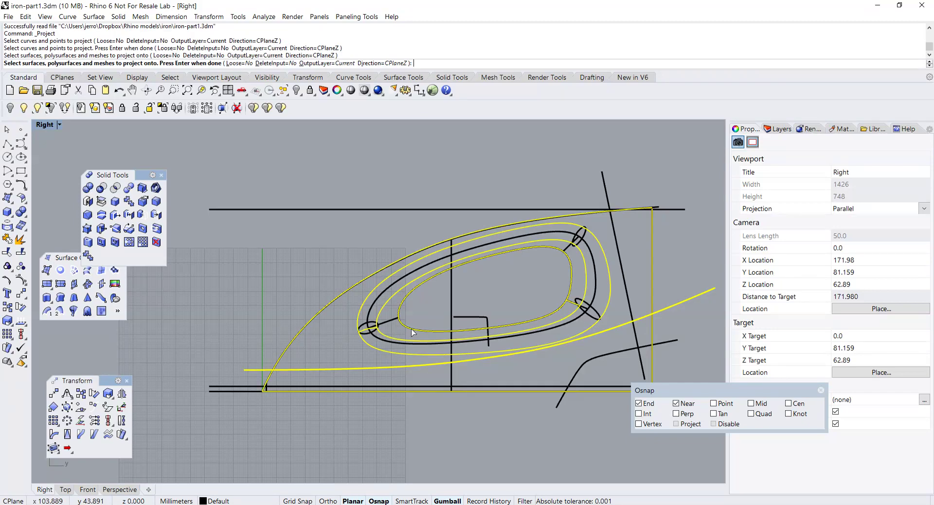
{"action": "key", "text": "Return"}
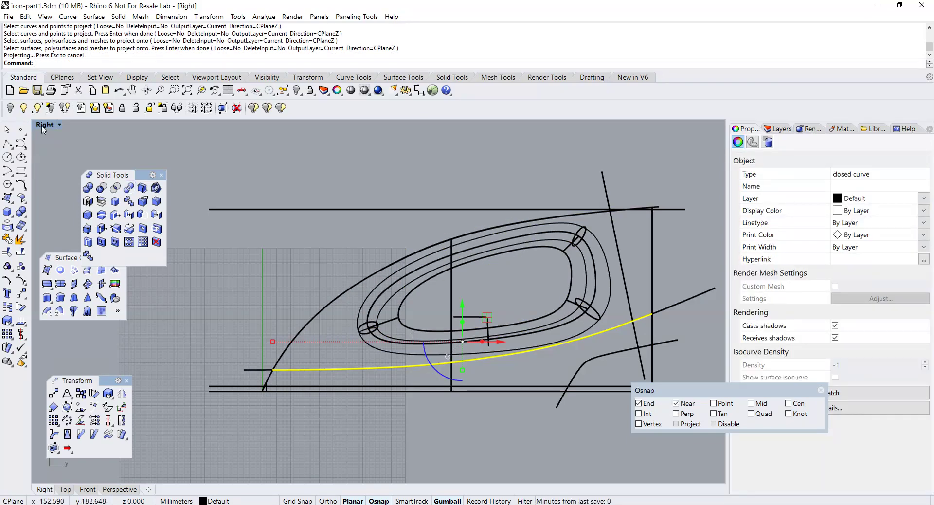
- Isolate the iron body and its curves, hiding everything else
{"action": "double_click", "coordinate": [44, 125]}
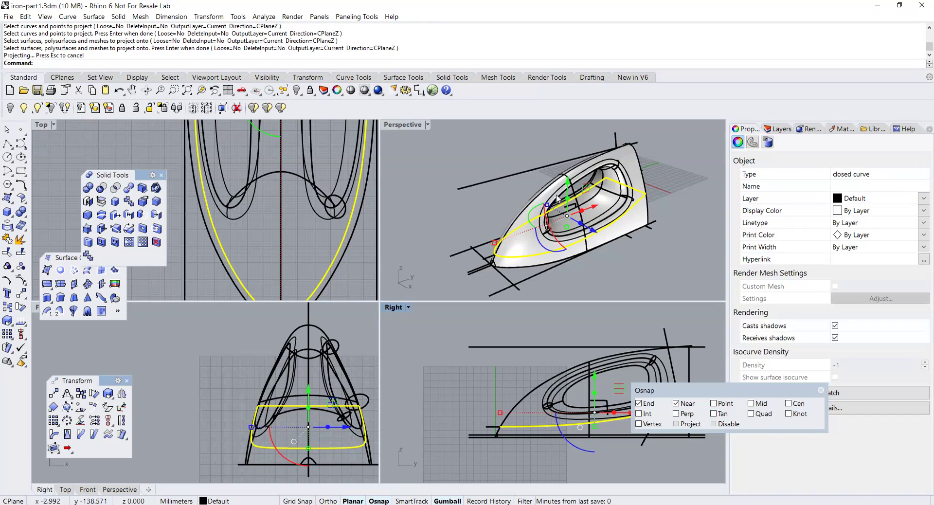
{"action": "left_click", "coordinate": [556, 199], "text": "shift"}
{"action": "left_click", "coordinate": [50, 108]}
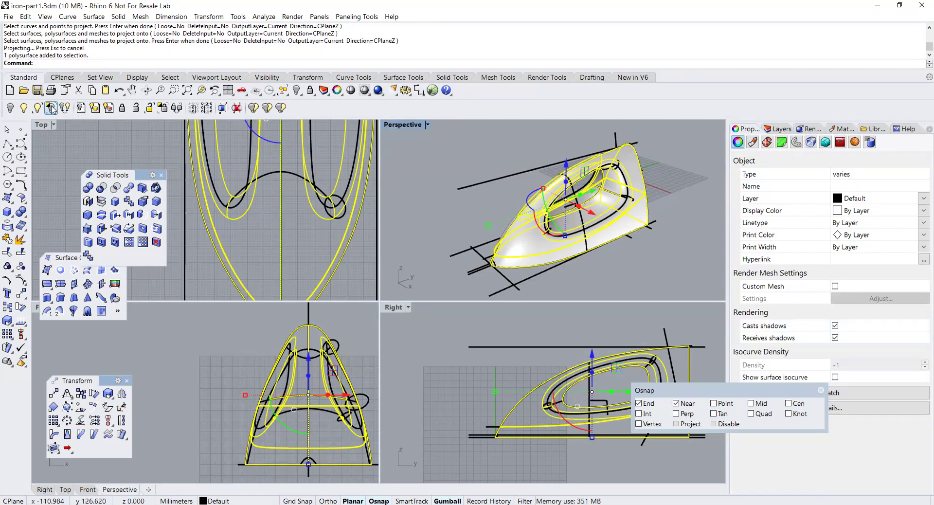
{"action": "scroll", "coordinate": [434, 343], "scroll_direction": "down", "scroll_amount": 5}
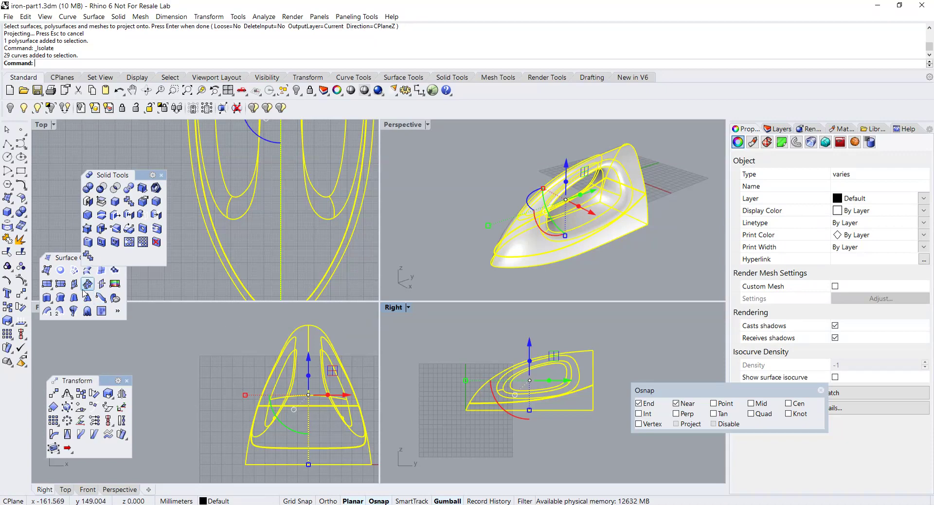
- Draw a rectangular cutting plane along the iron's lengthwise centre in the Right view
{"action": "left_click", "coordinate": [47, 284]}
{"action": "left_click", "coordinate": [426, 319]}
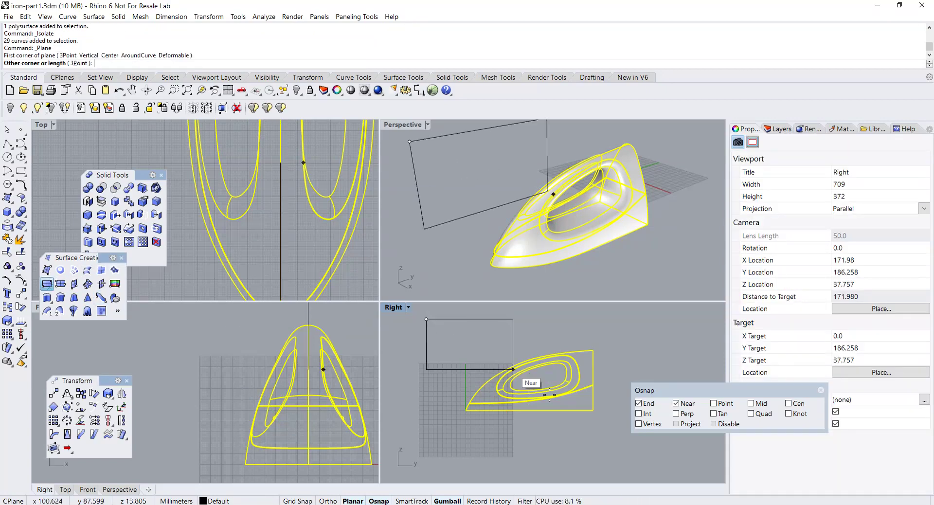
{"action": "left_click", "coordinate": [618, 447]}
{"action": "double_click", "coordinate": [410, 124]}
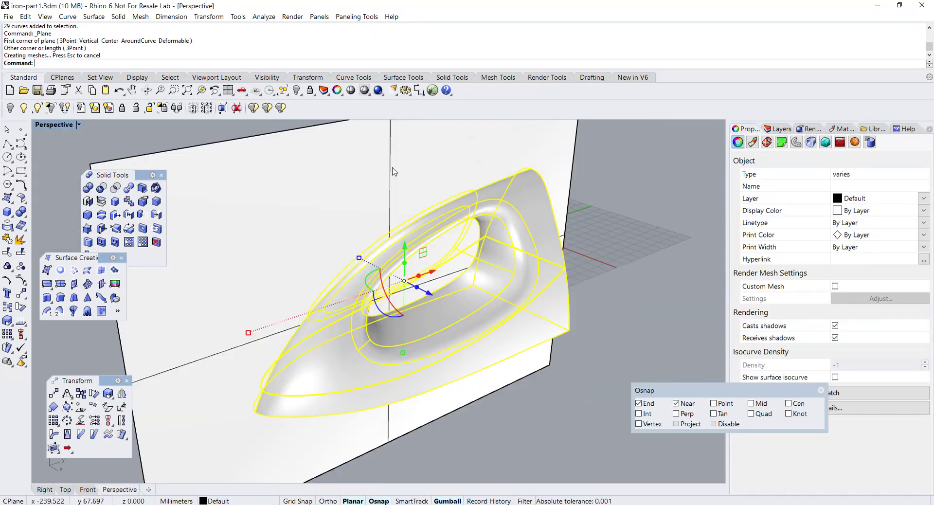
{"action": "key", "text": "Escape"}
{"action": "right_click_drag", "start_coordinate": [351, 272], "coordinate": [428, 284]}
{"action": "scroll", "coordinate": [482, 267], "scroll_direction": "down", "scroll_amount": 2}
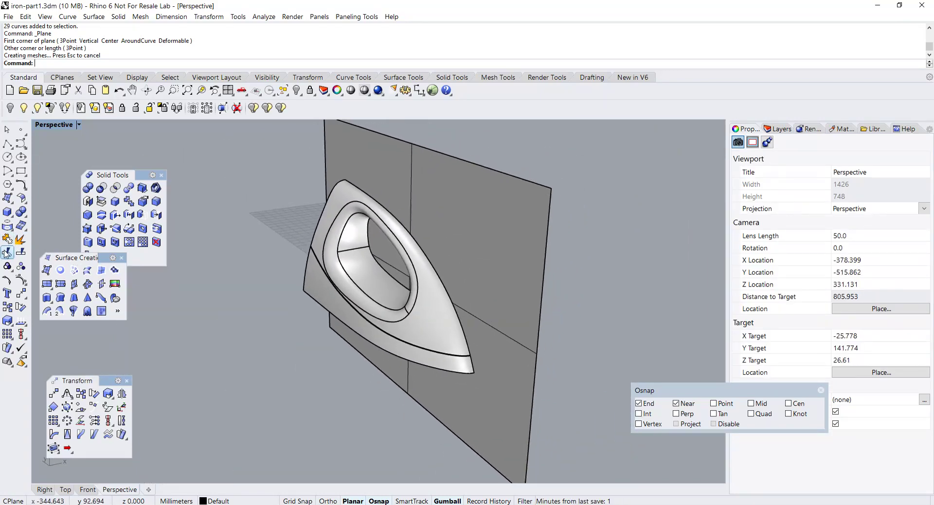
- Trim away the near half of the iron and its curve pieces with the plane
{"action": "left_click", "coordinate": [8, 239]}
{"action": "left_click", "coordinate": [474, 238]}
{"action": "key", "text": "Return"}
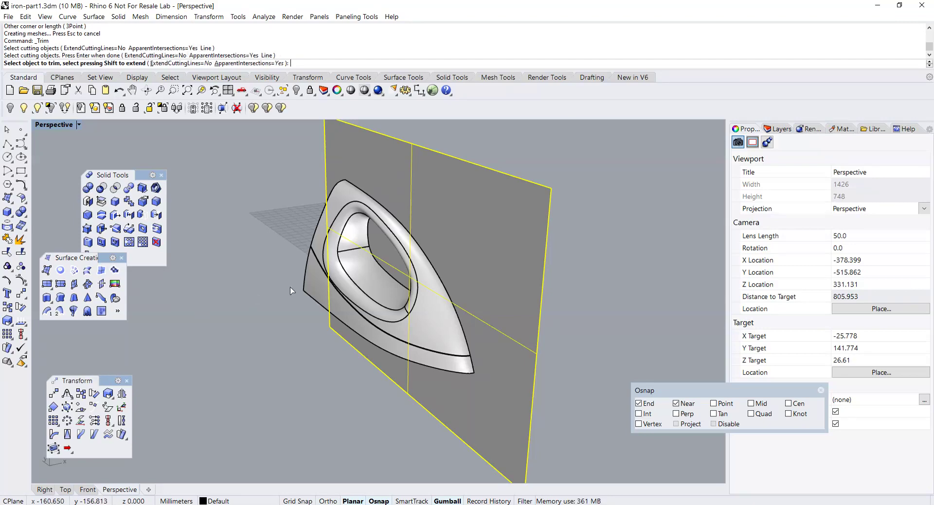
{"action": "left_click", "coordinate": [309, 269]}
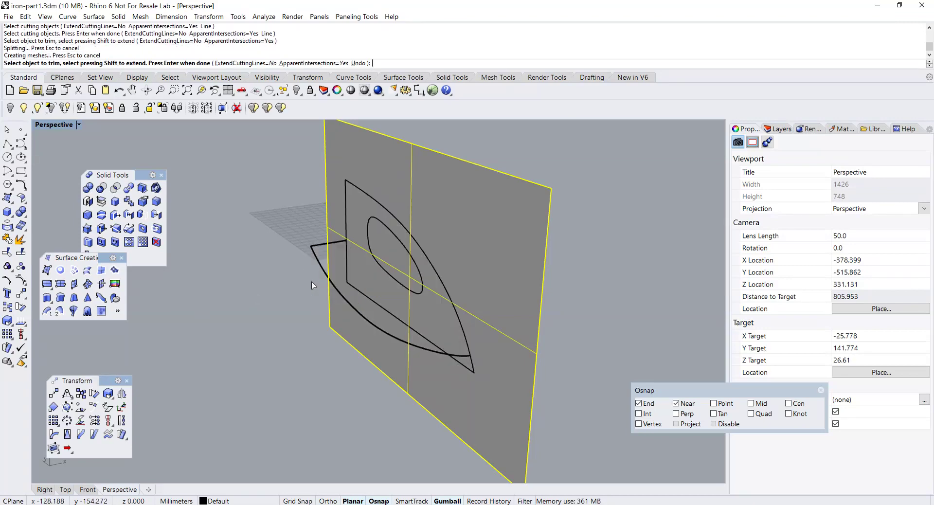
{"action": "right_click_drag", "start_coordinate": [312, 283], "coordinate": [287, 292]}
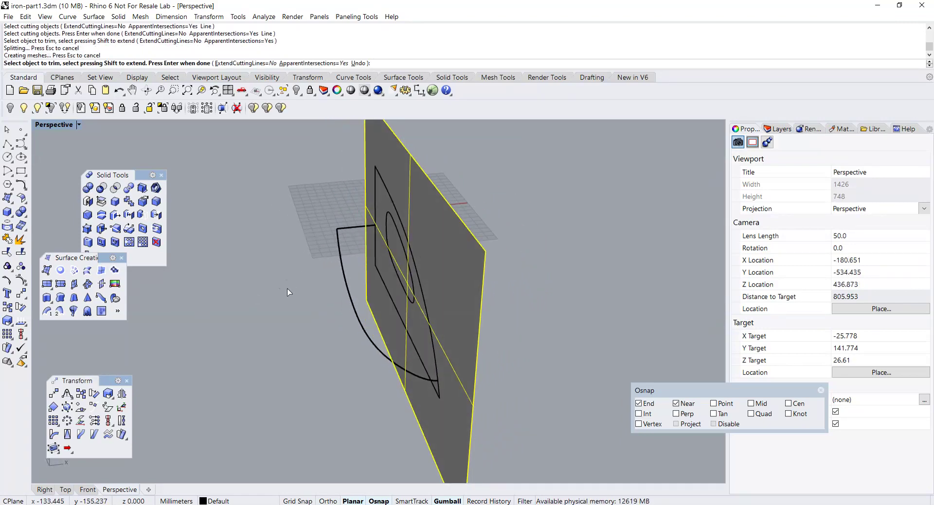
{"action": "left_click", "coordinate": [361, 330]}
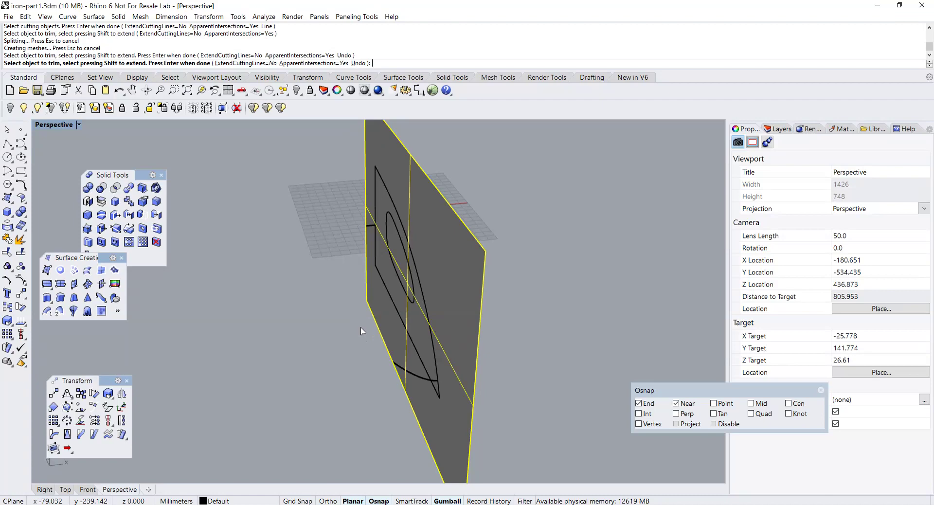
{"action": "left_click", "coordinate": [421, 375]}
{"action": "mouse_move", "coordinate": [421, 375]}
{"action": "right_mouse_down"}
{"action": "mouse_move", "coordinate": [355, 237]}
{"action": "mouse_move", "coordinate": [360, 253]}
{"action": "mouse_move", "coordinate": [407, 257]}
{"action": "mouse_move", "coordinate": [265, 287]}
{"action": "right_mouse_up"}
{"action": "scroll", "coordinate": [360, 253], "scroll_direction": "up", "scroll_amount": 4}
{"action": "scroll", "coordinate": [391, 264], "scroll_direction": "up", "scroll_amount": 4}
{"action": "key", "text": "Return"}
- Delete the cutting plane, leaving the iron's flat back face
{"action": "left_click", "coordinate": [301, 203]}
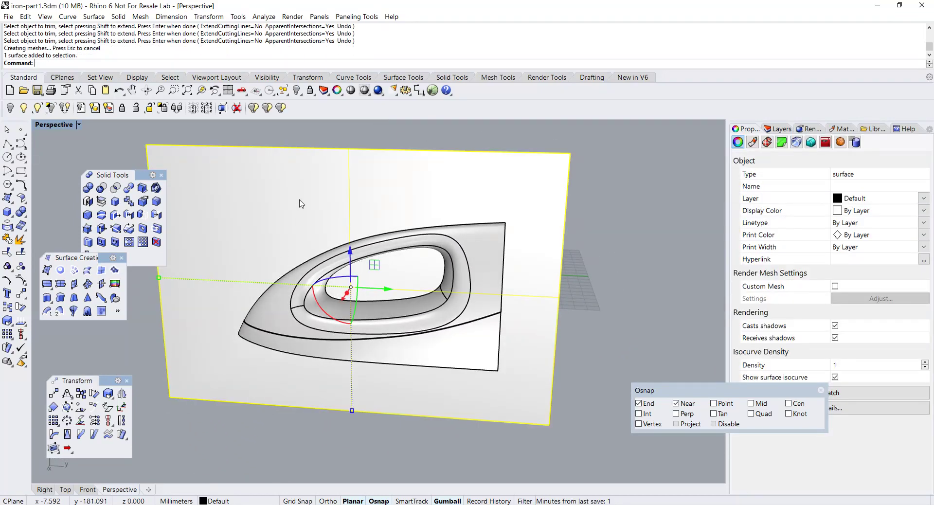
{"action": "key", "text": "Delete"}
{"action": "right_click_drag", "start_coordinate": [301, 203], "coordinate": [276, 251]}
- Explode the base curve and delete its short piece at the back
{"action": "left_click", "coordinate": [427, 337]}
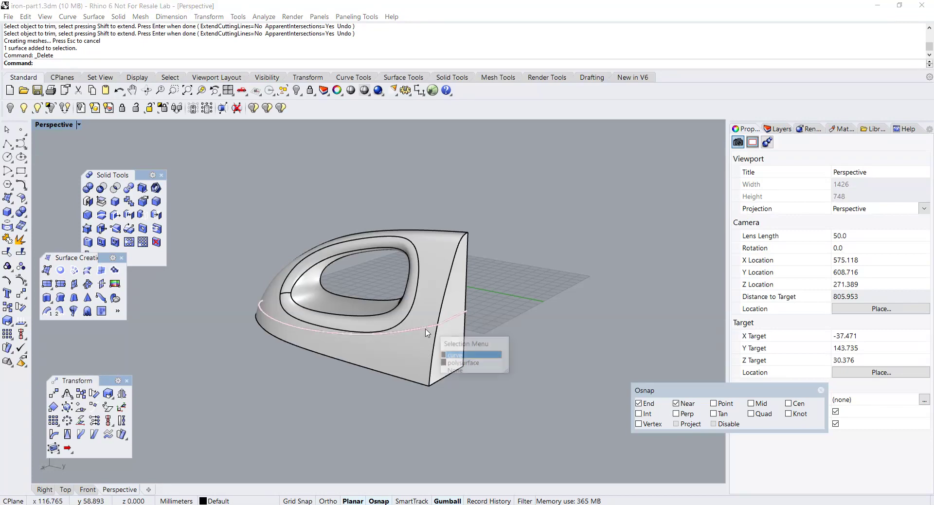
{"action": "left_click", "coordinate": [450, 356]}
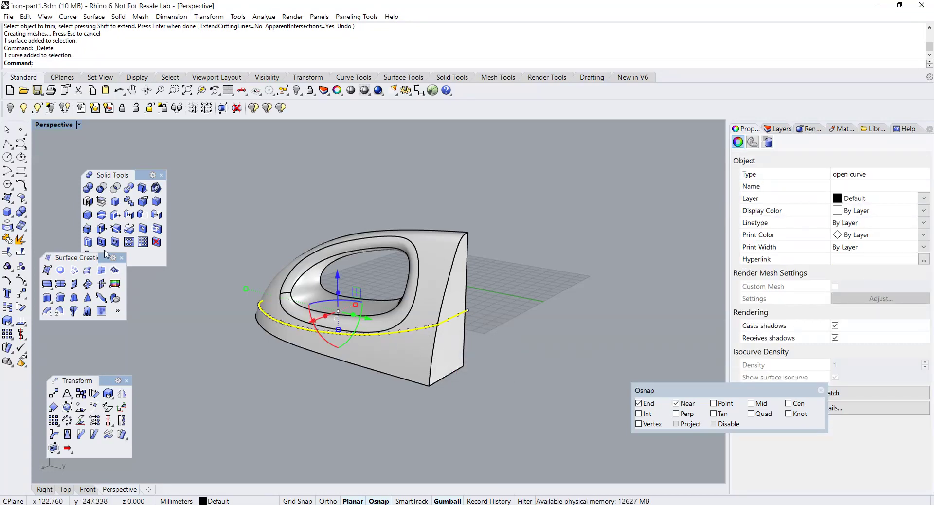
{"action": "left_click", "coordinate": [20, 239]}
{"action": "scroll", "coordinate": [551, 314], "scroll_direction": "up", "scroll_amount": 4}
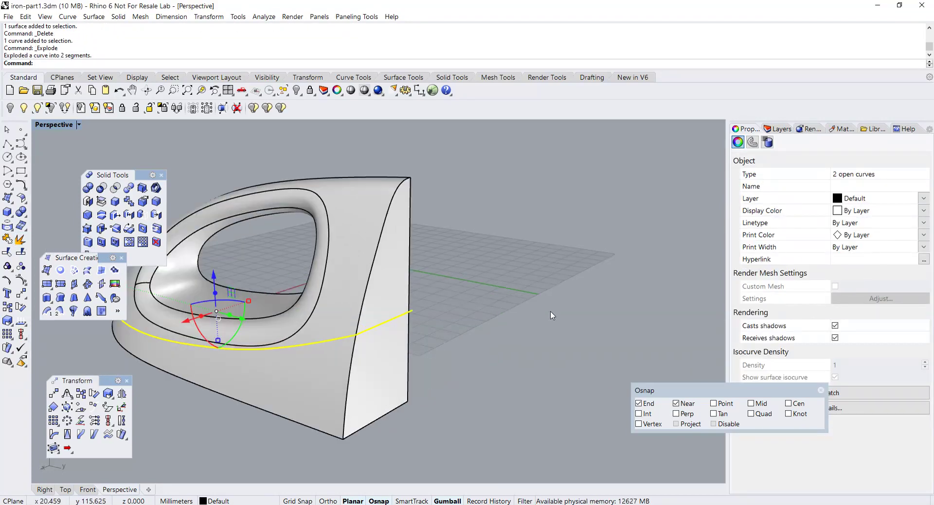
{"action": "left_click", "coordinate": [551, 314]}
{"action": "left_click", "coordinate": [392, 325]}
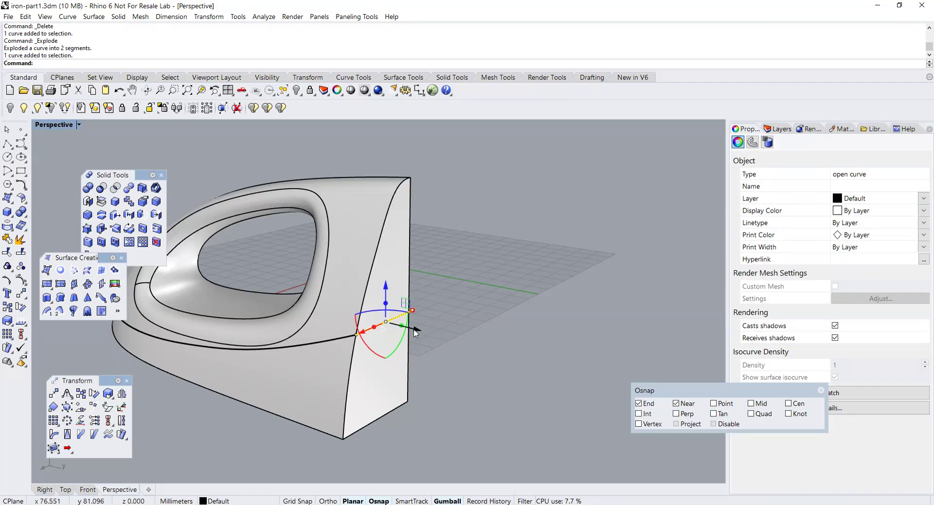
{"action": "key", "text": "Delete"}
{"action": "scroll", "coordinate": [440, 335], "scroll_direction": "down", "scroll_amount": 3}
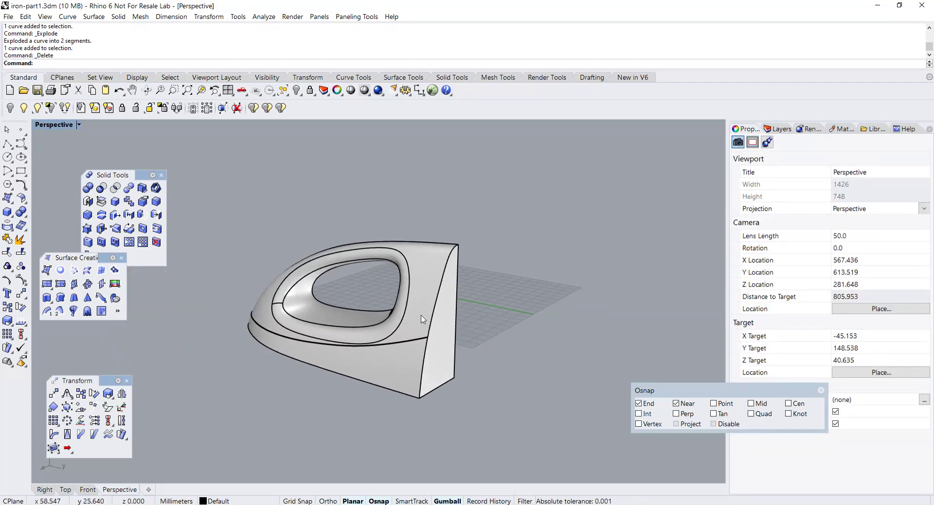
- Explode the iron body into its five separate surfaces
{"action": "left_click", "coordinate": [422, 318]}
{"action": "left_click", "coordinate": [20, 239]}
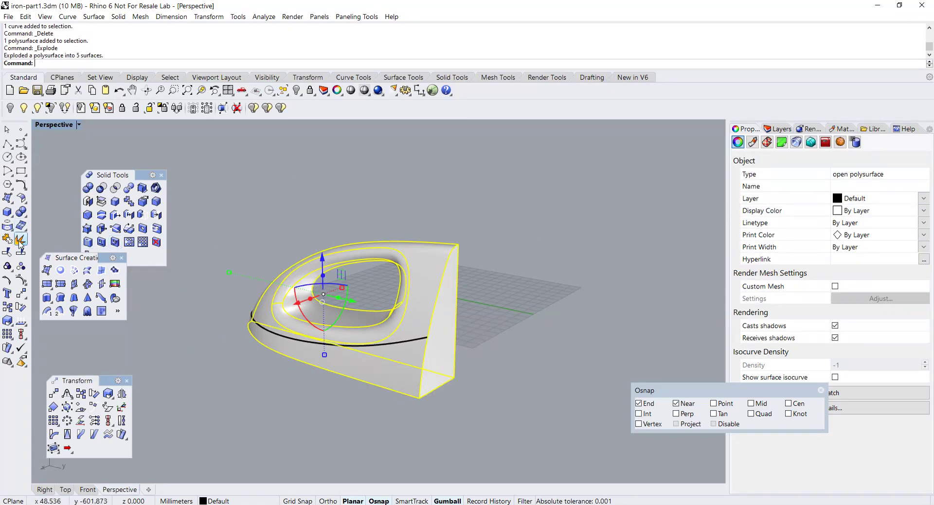
{"action": "right_click_drag", "start_coordinate": [197, 353], "coordinate": [358, 365]}
{"action": "key", "text": "Escape"}
{"action": "left_click", "coordinate": [359, 363]}
{"action": "key", "text": "Escape"}
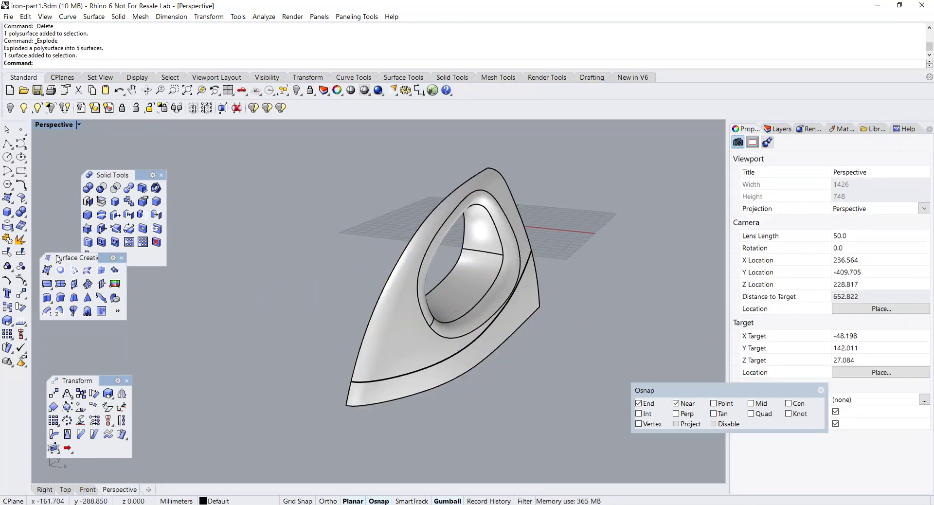
- Duplicate the iron's nose-to-top edge as a curve with DupEdge
{"action": "left_click", "coordinate": [4, 231]}
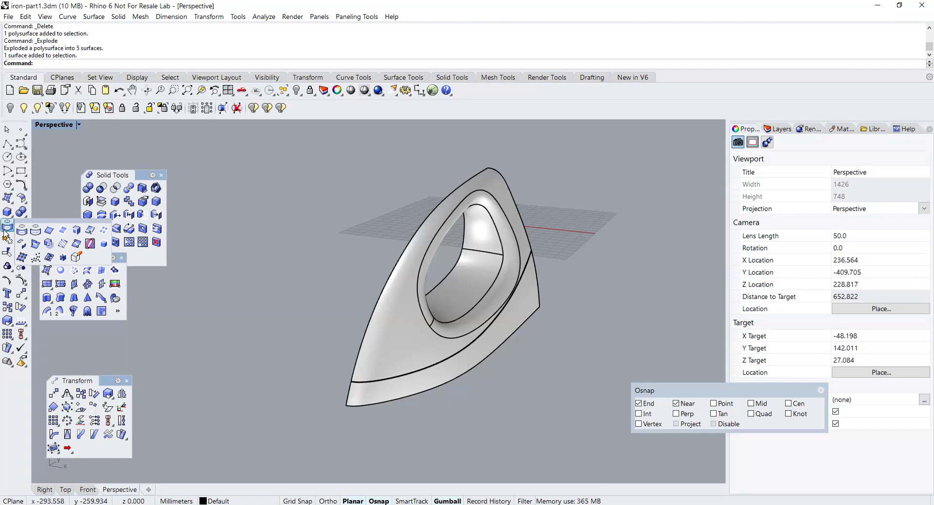
{"action": "left_click", "coordinate": [49, 229]}
{"action": "left_click", "coordinate": [359, 357]}
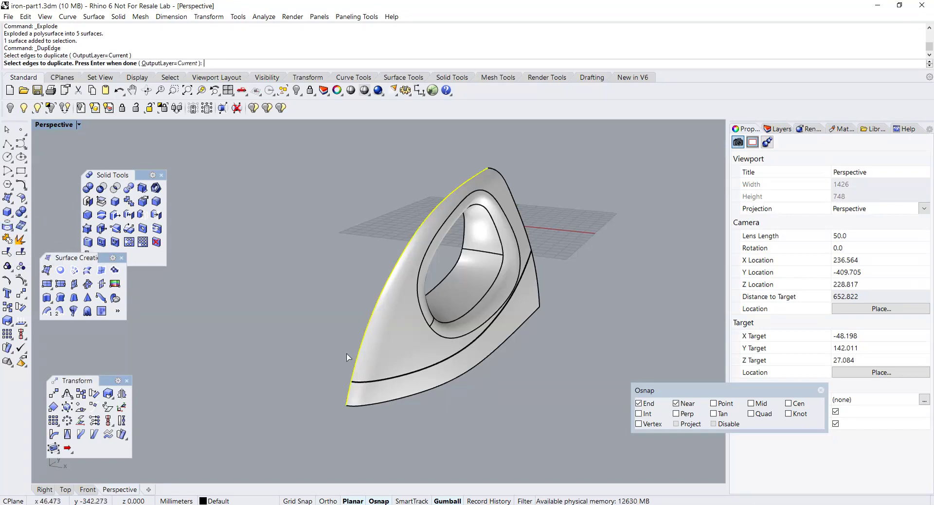
{"action": "key", "text": "Return"}
{"action": "key", "text": "Escape"}
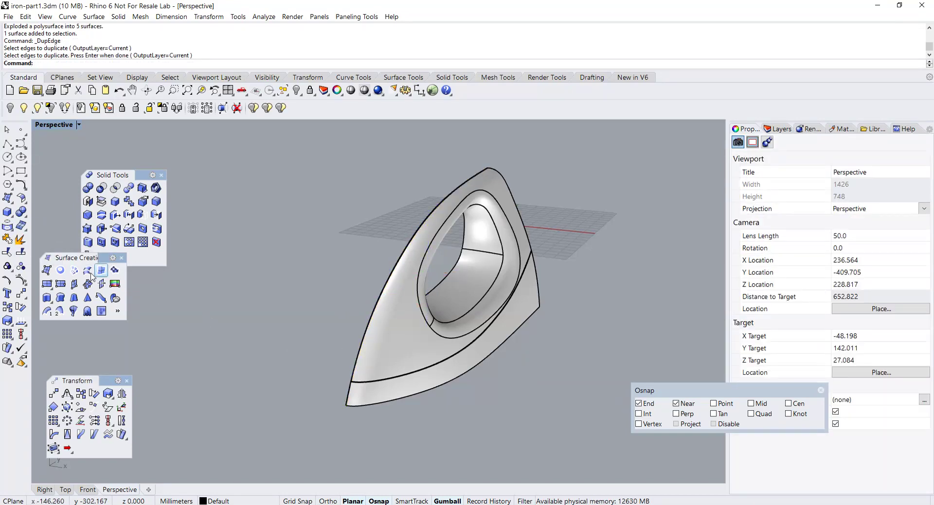
{"action": "left_click", "coordinate": [20, 252]}
- Split the duplicated front-edge curve at the base seam curve
{"action": "left_click", "coordinate": [359, 356]}
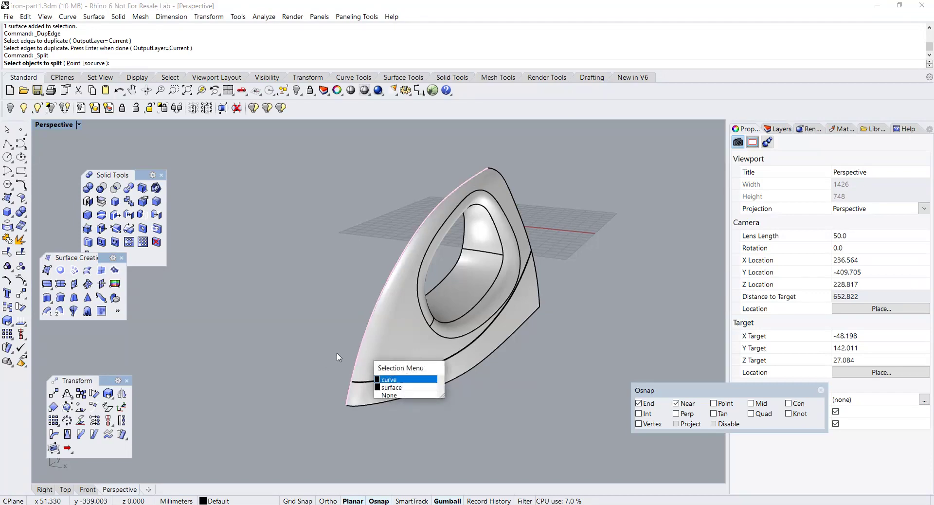
{"action": "left_click", "coordinate": [364, 385]}
{"action": "key", "text": "Return"}
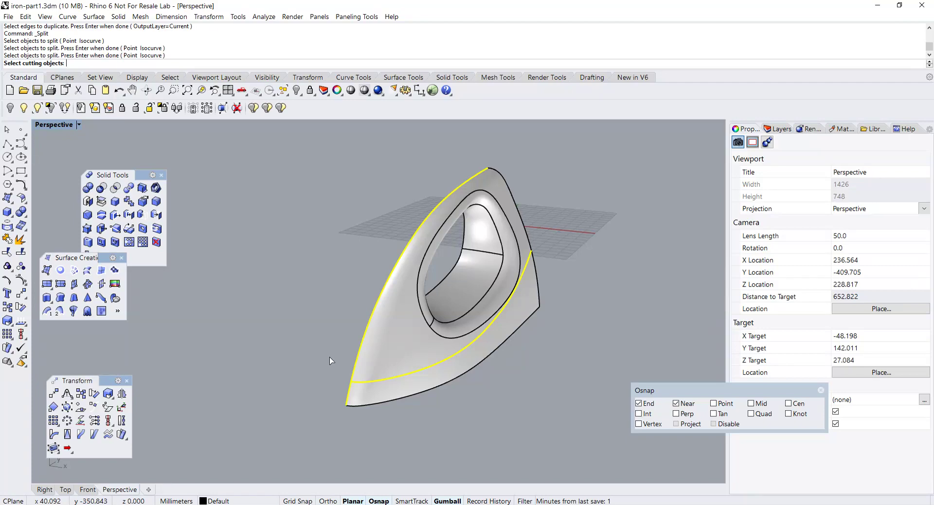
{"action": "key", "text": "Return"}
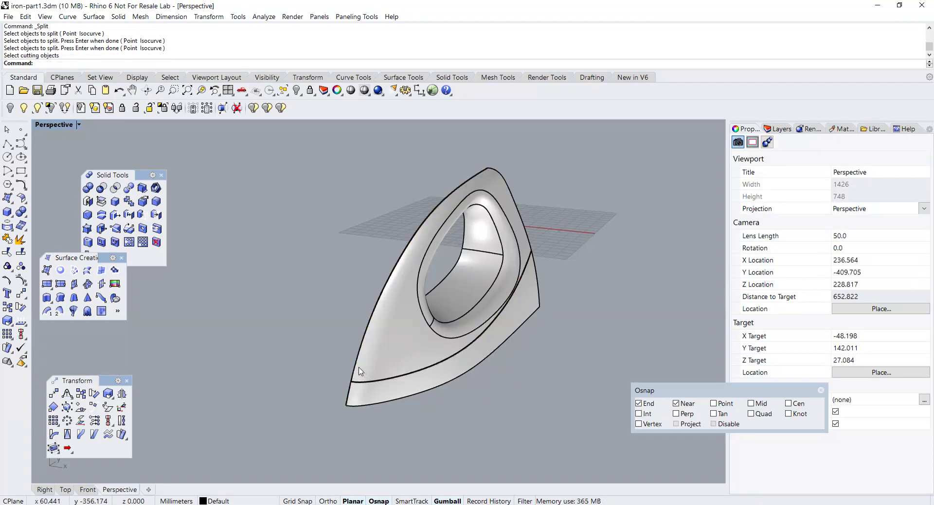
{"action": "left_click", "coordinate": [359, 371]}
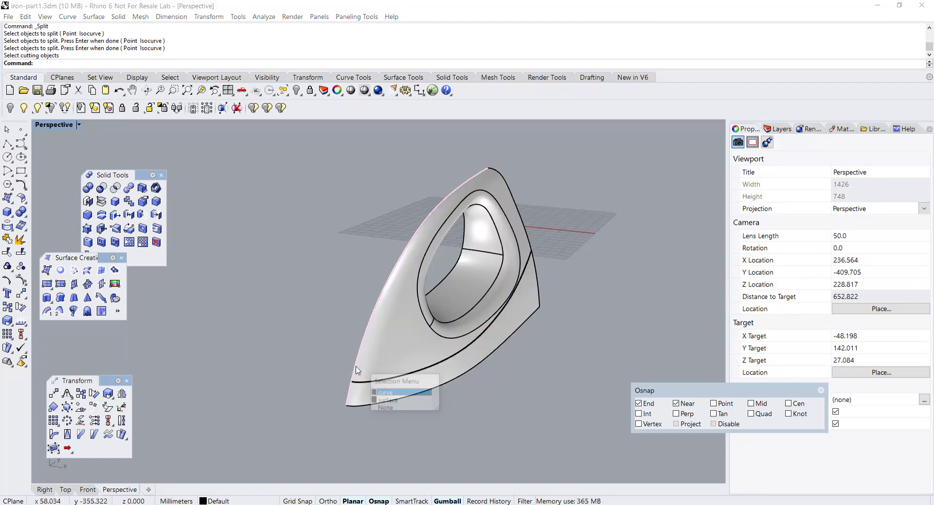
{"action": "left_click", "coordinate": [384, 393]}
{"action": "right_click", "coordinate": [291, 372]}
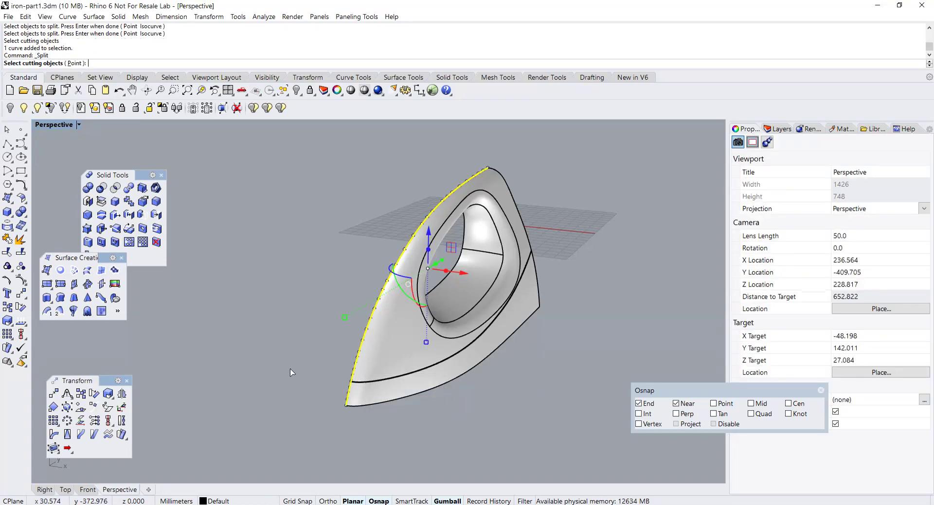
{"action": "left_click", "coordinate": [360, 383]}
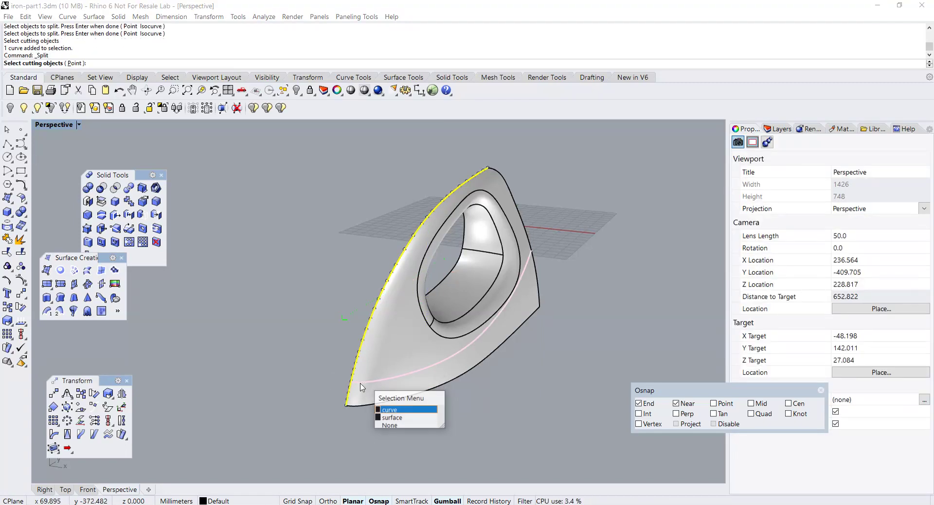
{"action": "left_click", "coordinate": [388, 409]}
{"action": "right_click", "coordinate": [408, 426]}
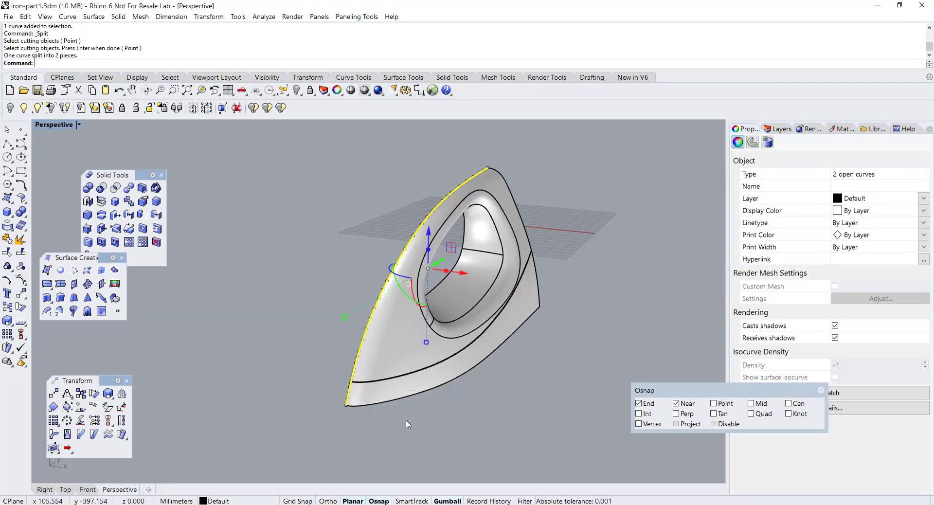
{"action": "left_click", "coordinate": [407, 422]}
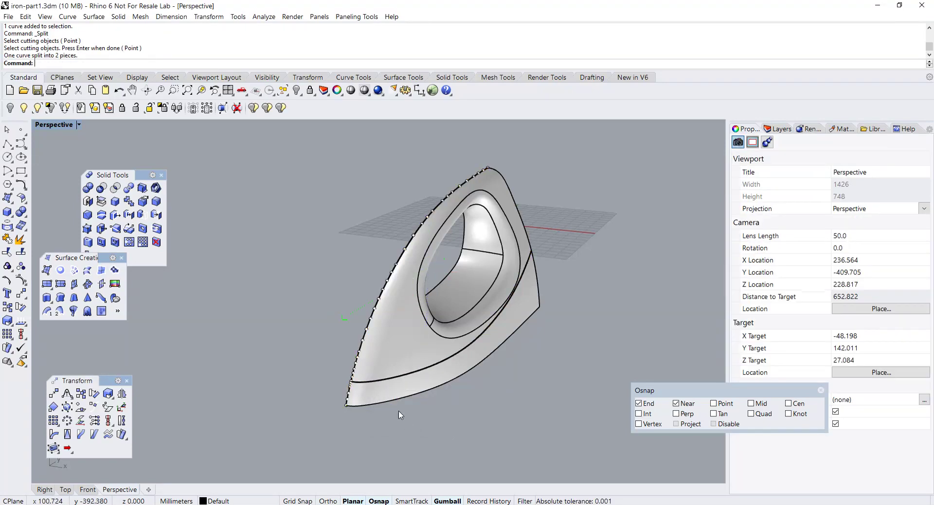
- Delete the upper piece of the split front-edge curve
{"action": "left_click", "coordinate": [361, 365]}
{"action": "left_click", "coordinate": [380, 387]}
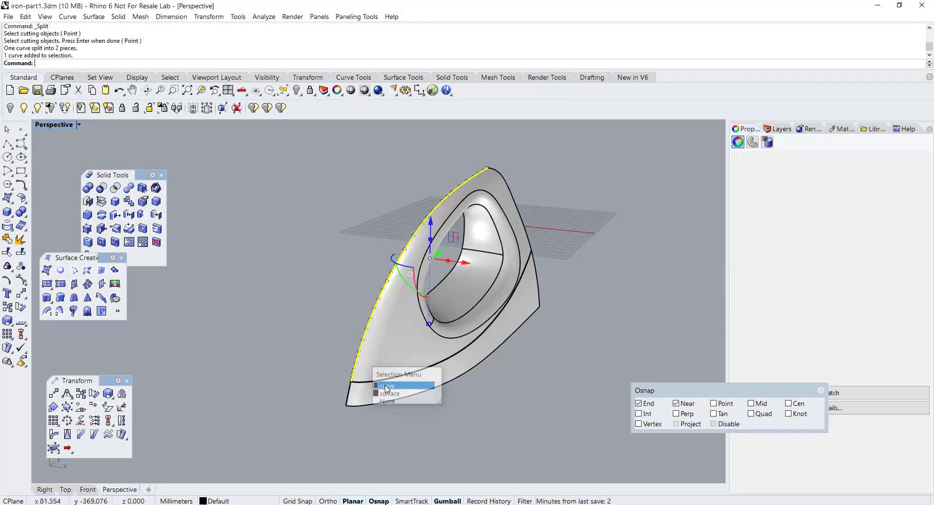
{"action": "key", "text": "Delete"}
{"action": "right_click_drag", "start_coordinate": [388, 385], "coordinate": [435, 377]}
{"action": "scroll", "coordinate": [382, 384], "scroll_direction": "down", "scroll_amount": 2}
{"action": "scroll", "coordinate": [434, 380], "scroll_direction": "up", "scroll_amount": 3}
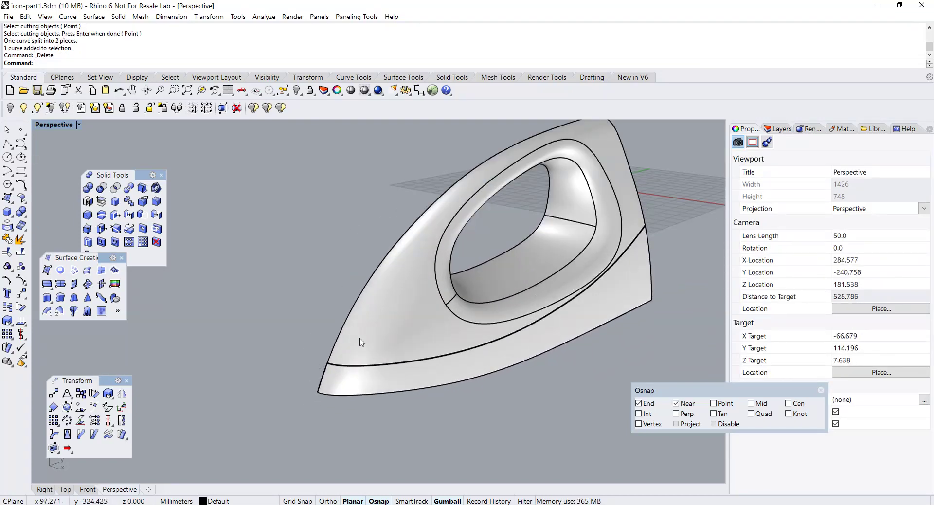
{"action": "left_click", "coordinate": [402, 330]}
{"action": "key", "text": "Escape"}
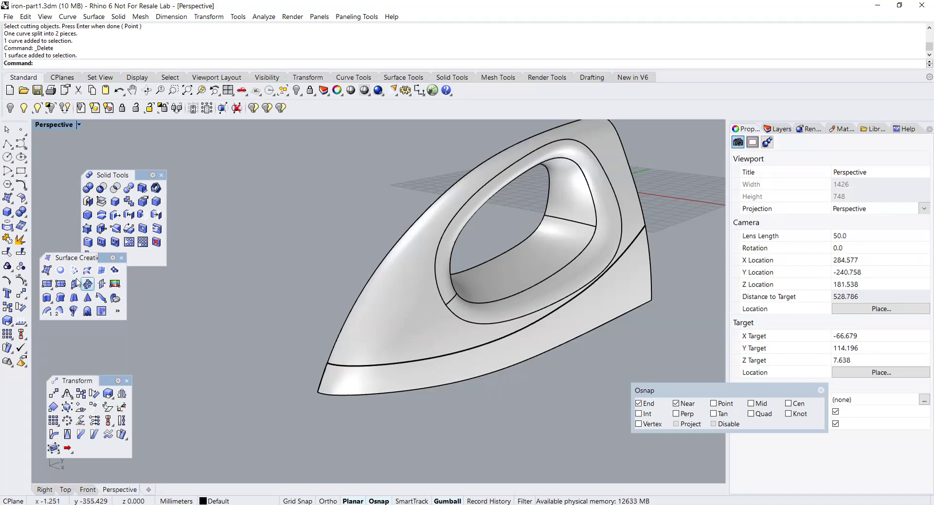
- Split the iron body surface along the base curve and delete the lower strip
{"action": "left_click", "coordinate": [22, 252]}
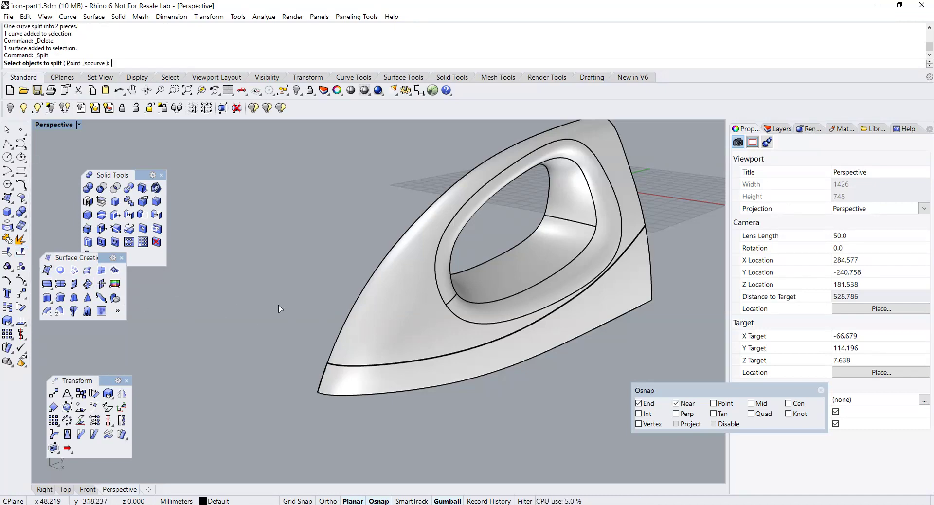
{"action": "left_click", "coordinate": [365, 328]}
{"action": "key", "text": "Return"}
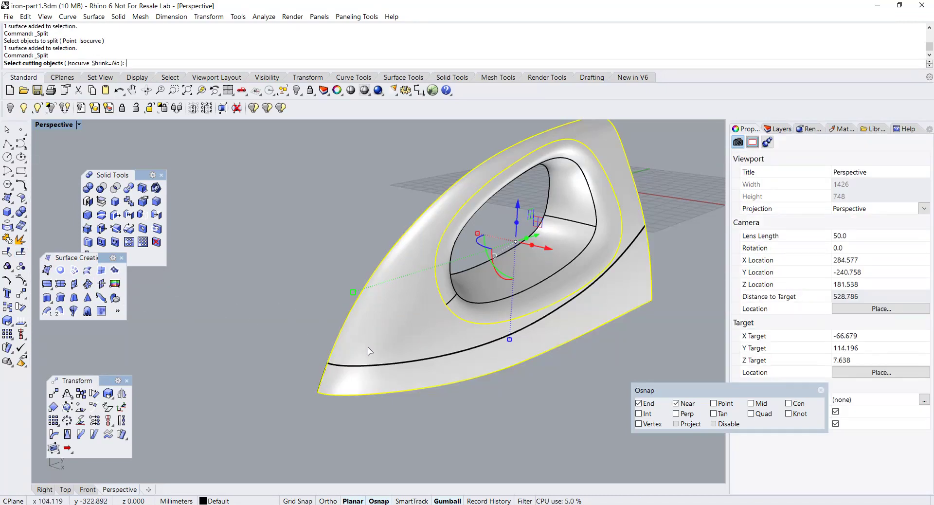
{"action": "left_click", "coordinate": [367, 369]}
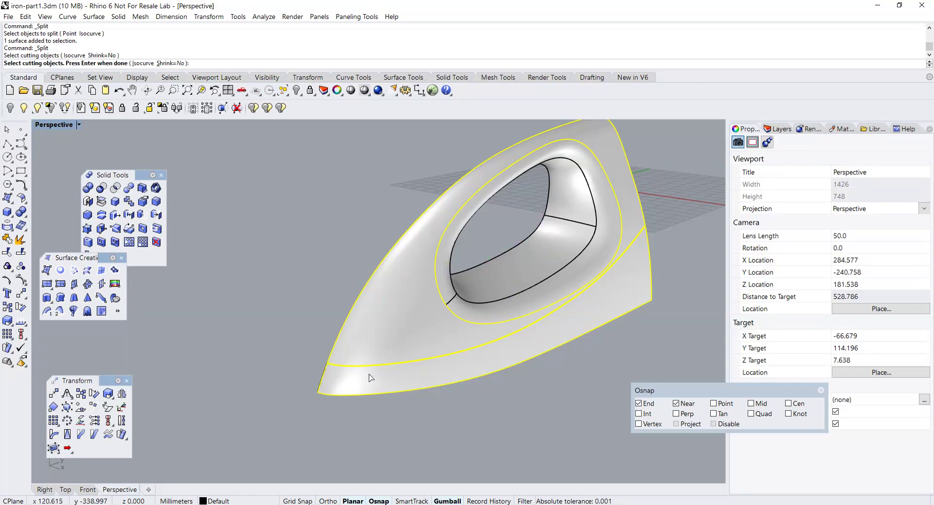
{"action": "key", "text": "Return"}
{"action": "left_click", "coordinate": [370, 378]}
{"action": "key", "text": "Delete"}
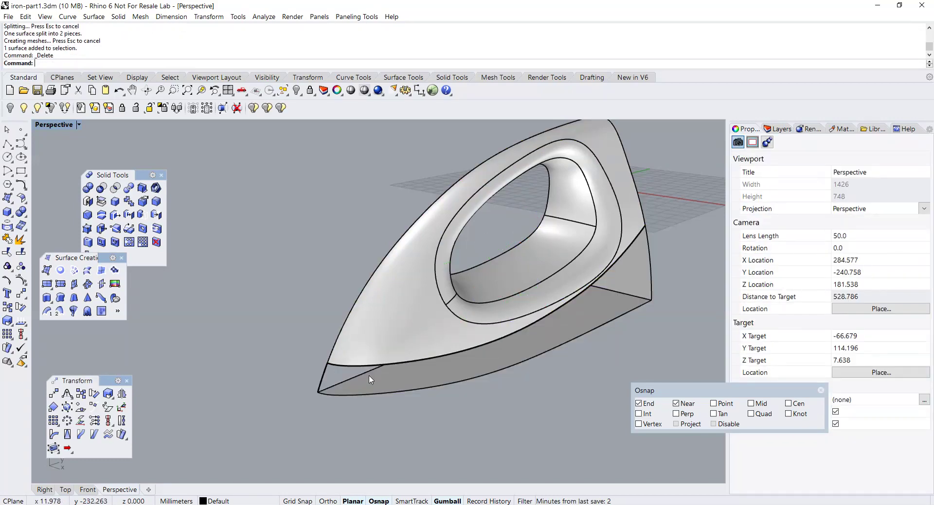
{"action": "right_click_drag", "start_coordinate": [369, 375], "coordinate": [385, 385]}
- Extrude the tip curve forward into a small surface at the nose
{"action": "left_click", "coordinate": [393, 383]}
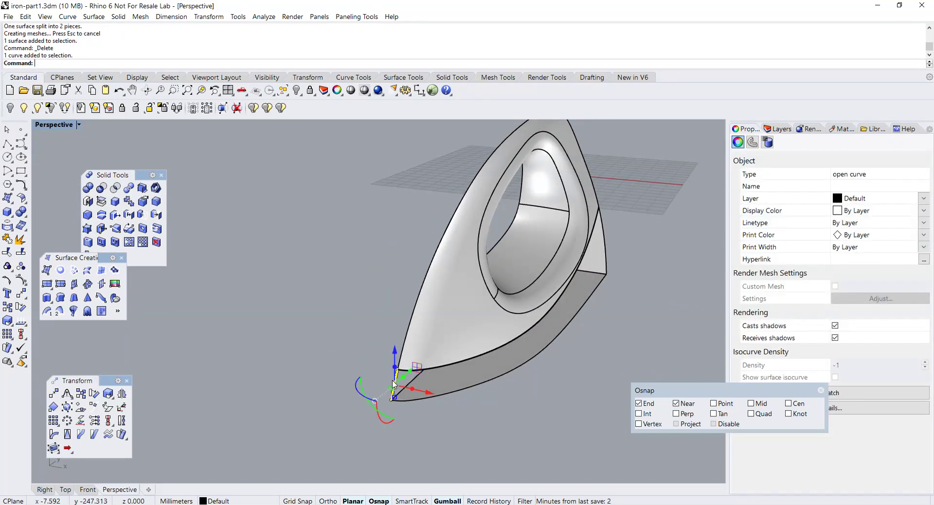
{"action": "left_click_drag", "start_coordinate": [411, 392], "coordinate": [373, 405]}
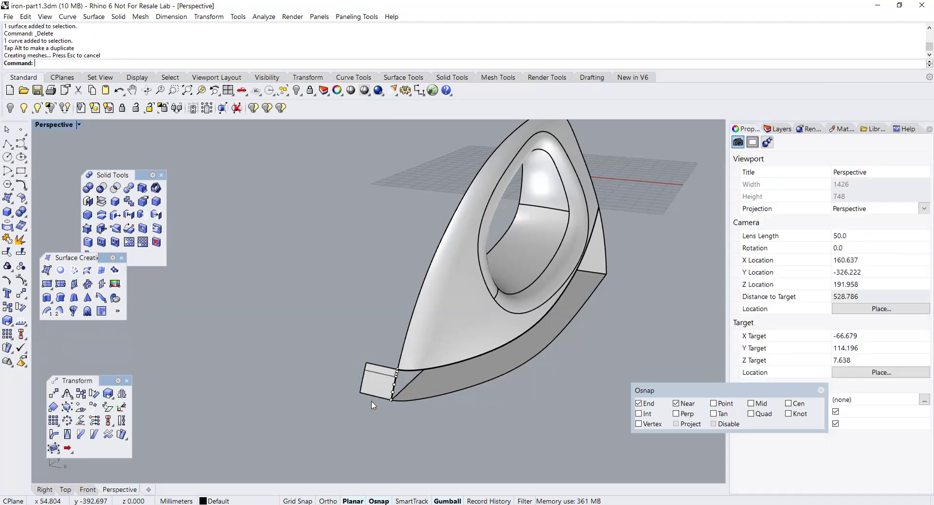
{"action": "right_click_drag", "start_coordinate": [436, 409], "coordinate": [408, 340]}
- Draw an interpolated curve from the body's rear edge to the heel's bottom corner
{"action": "scroll", "coordinate": [389, 339], "scroll_direction": "up", "scroll_amount": 2}
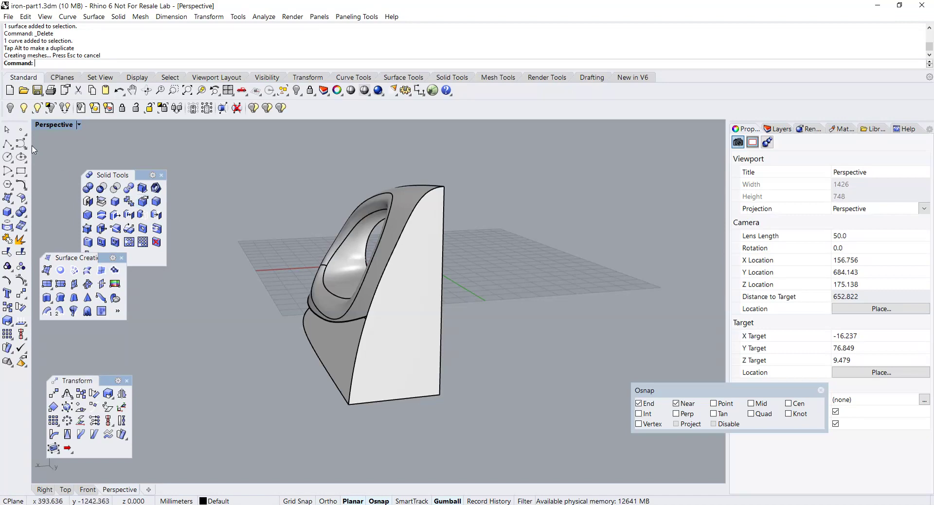
{"action": "left_click", "coordinate": [20, 144]}
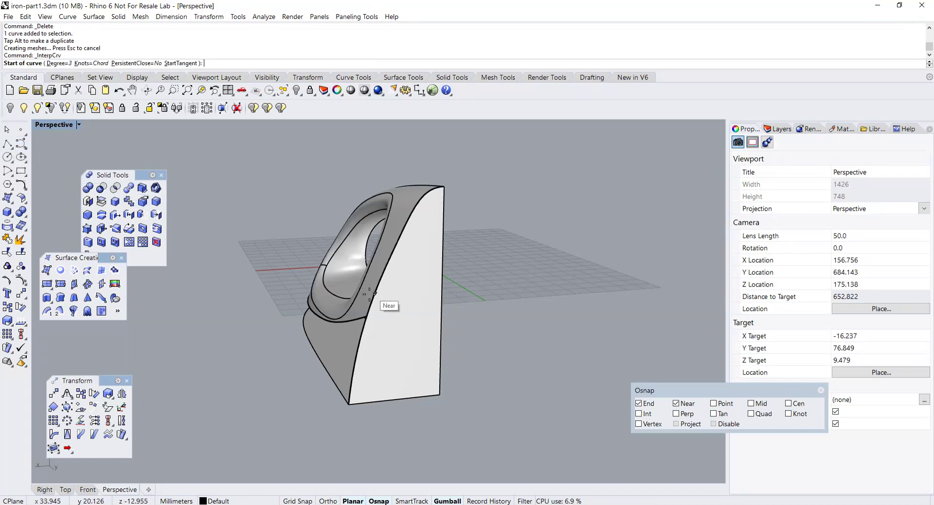
{"action": "right_click_drag", "start_coordinate": [385, 311], "coordinate": [387, 280]}
{"action": "left_click", "coordinate": [386, 275]}
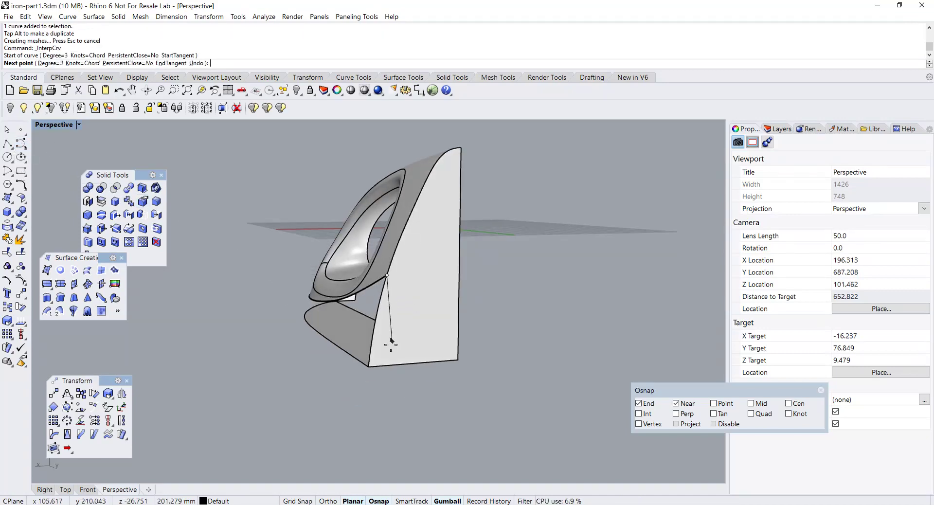
{"action": "left_click", "coordinate": [373, 368]}
{"action": "key", "text": "Return"}
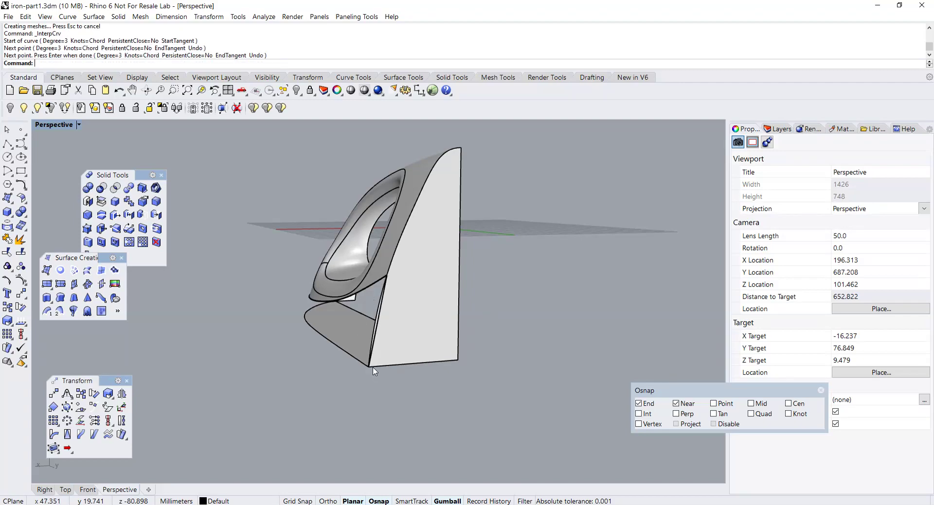
- Reshape the new heel curve by moving its upper and lower control points
{"action": "left_click", "coordinate": [379, 324]}
{"action": "left_click", "coordinate": [406, 344]}
{"action": "scroll", "coordinate": [387, 322], "scroll_direction": "up", "scroll_amount": 5}
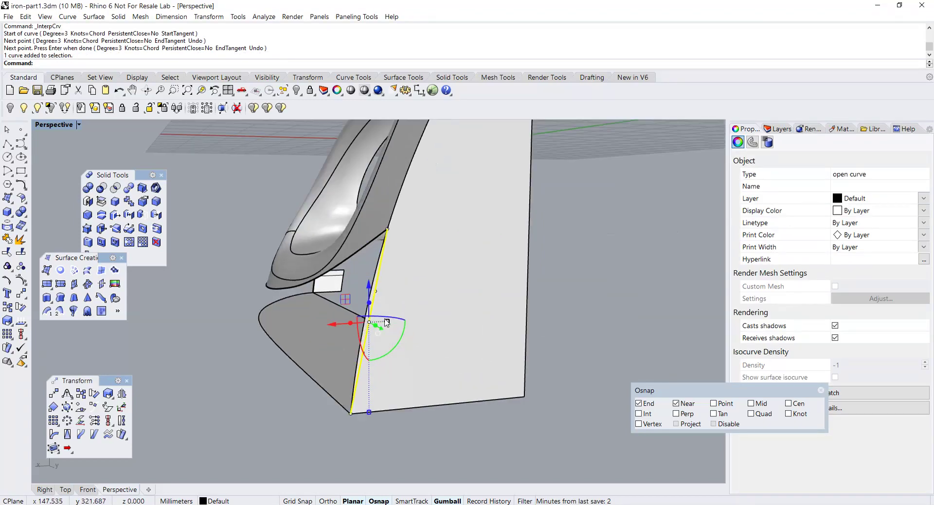
{"action": "scroll", "coordinate": [387, 322], "scroll_direction": "up", "scroll_amount": 3}
{"action": "left_click", "coordinate": [371, 277]}
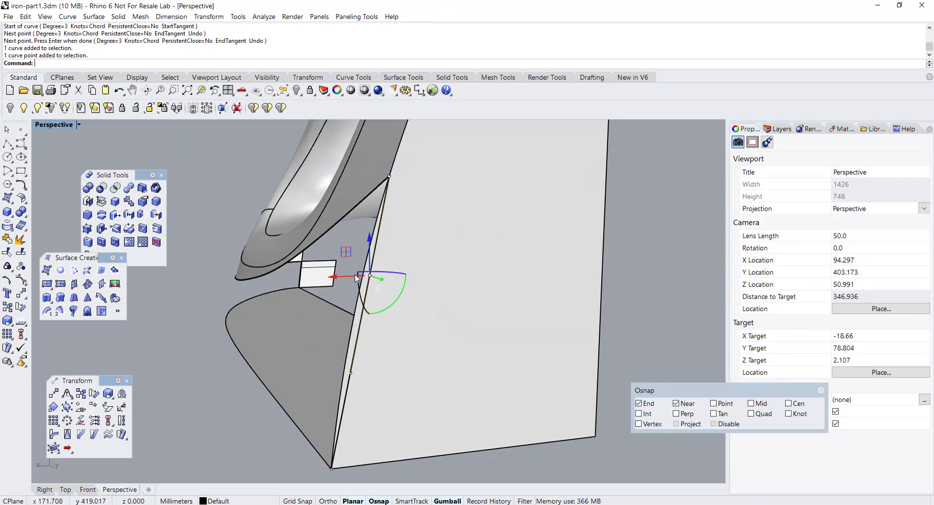
{"action": "left_click_drag", "start_coordinate": [347, 276], "coordinate": [360, 267]}
{"action": "left_click_drag", "start_coordinate": [381, 237], "coordinate": [382, 224]}
{"action": "left_click", "coordinate": [350, 372]}
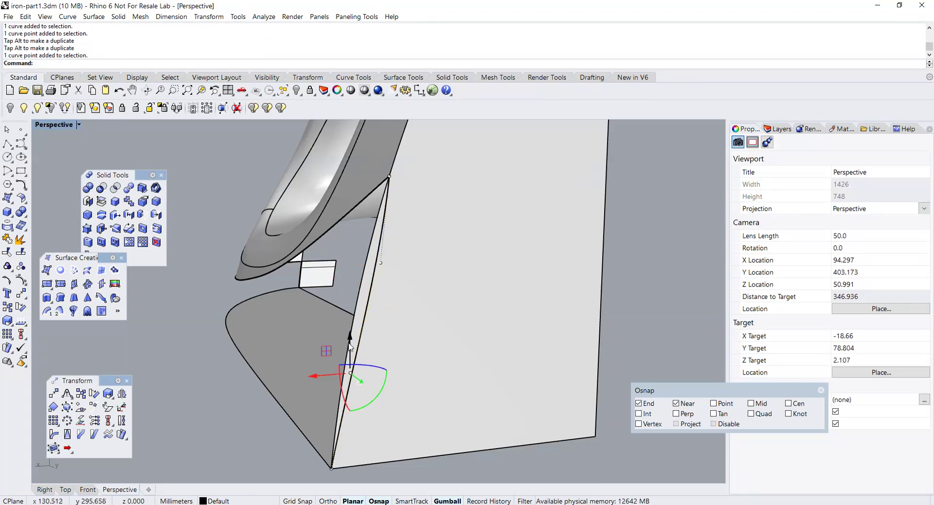
{"action": "left_click_drag", "start_coordinate": [349, 347], "coordinate": [350, 329]}
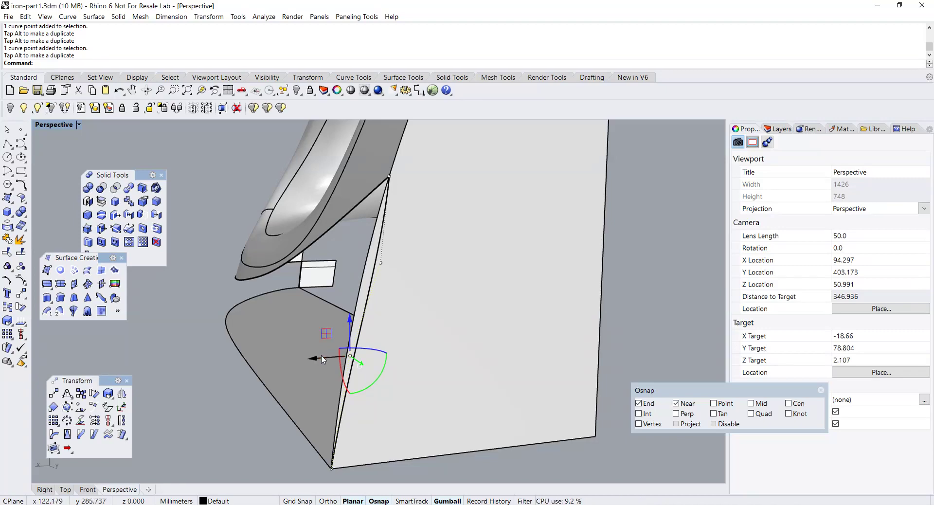
{"action": "left_click_drag", "start_coordinate": [316, 359], "coordinate": [315, 359]}
{"action": "scroll", "coordinate": [323, 348], "scroll_direction": "down", "scroll_amount": 2}
{"action": "key", "text": "Escape"}
{"action": "key", "text": "Escape"}
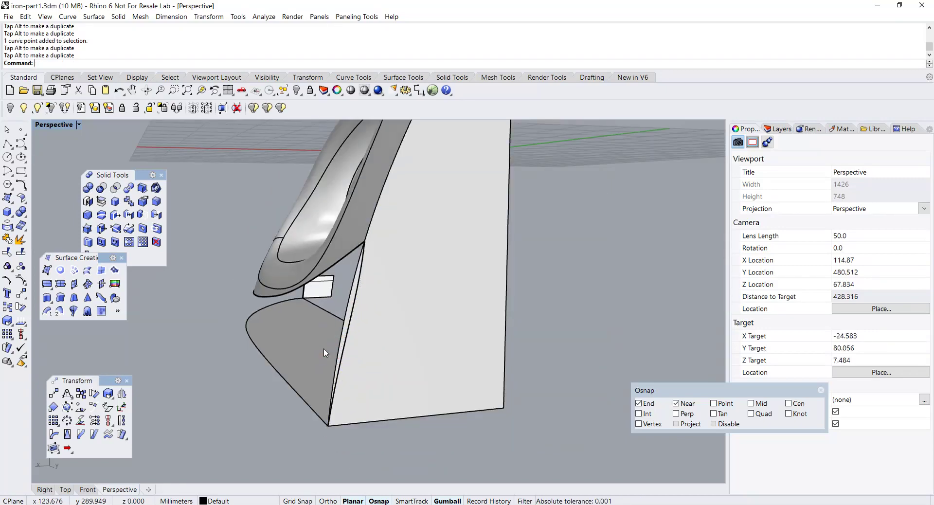
{"action": "mouse_move", "coordinate": [323, 348]}
{"action": "right_mouse_down"}
{"action": "mouse_move", "coordinate": [373, 346]}
{"action": "mouse_move", "coordinate": [311, 346]}
{"action": "right_mouse_up"}
{"action": "scroll", "coordinate": [352, 346], "scroll_direction": "down", "scroll_amount": 2}
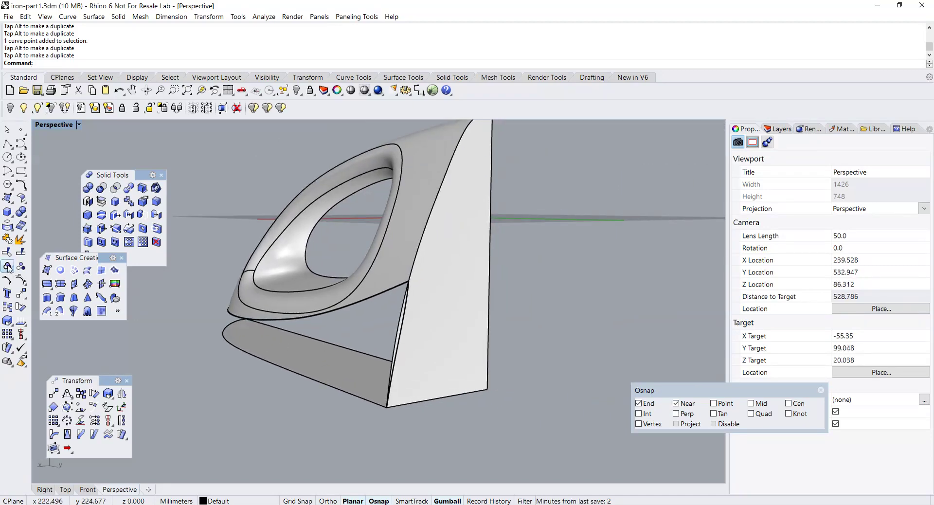
- Split the flat heel panel with the new interpolated curve and delete the excess piece
{"action": "left_click", "coordinate": [20, 251]}
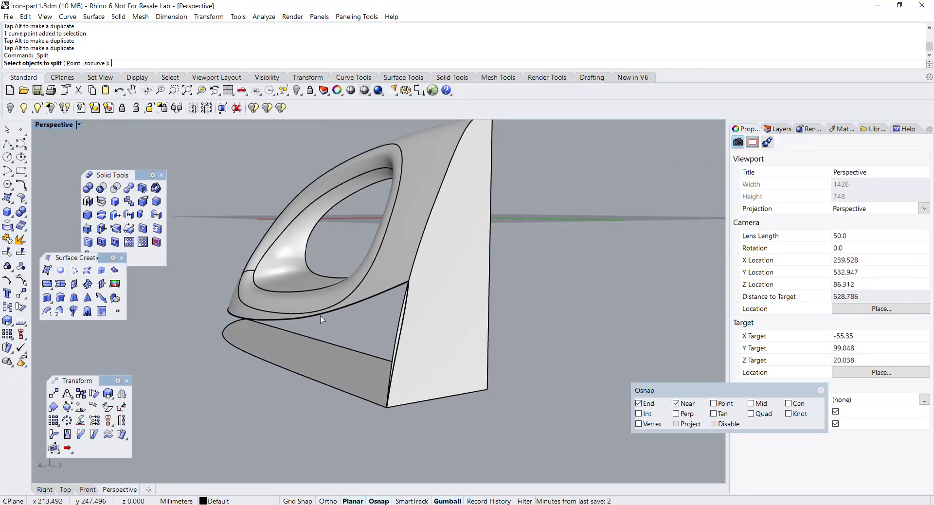
{"action": "left_click", "coordinate": [411, 329]}
{"action": "key", "text": "Return"}
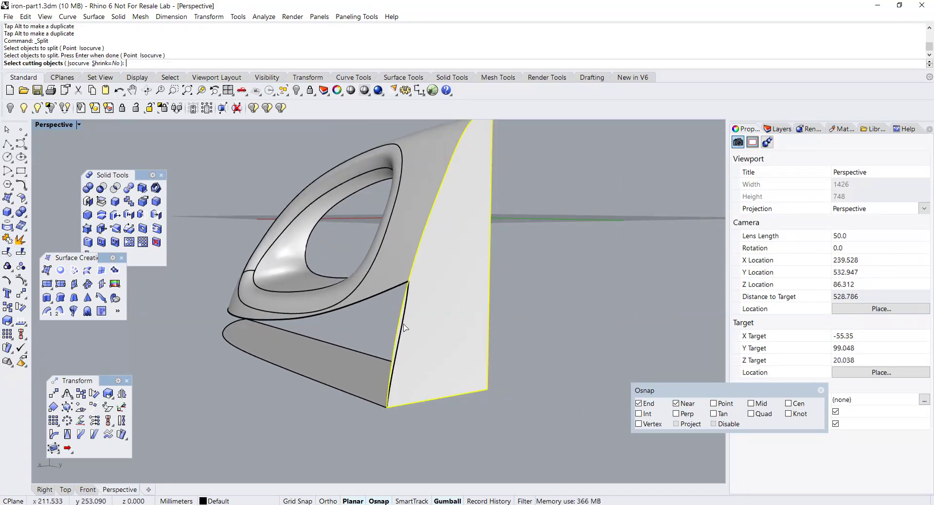
{"action": "key", "text": "Return"}
{"action": "left_click", "coordinate": [402, 330]}
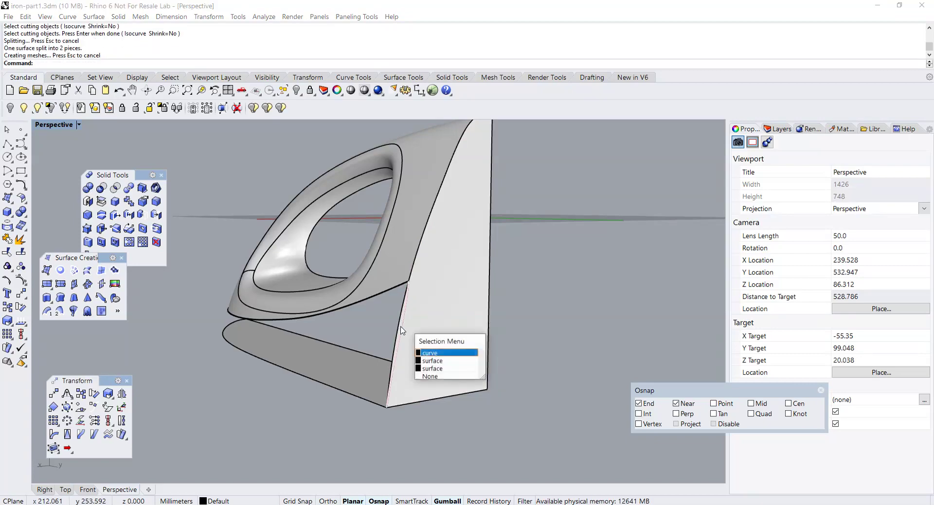
{"action": "left_click", "coordinate": [431, 361]}
{"action": "key", "text": "Delete"}
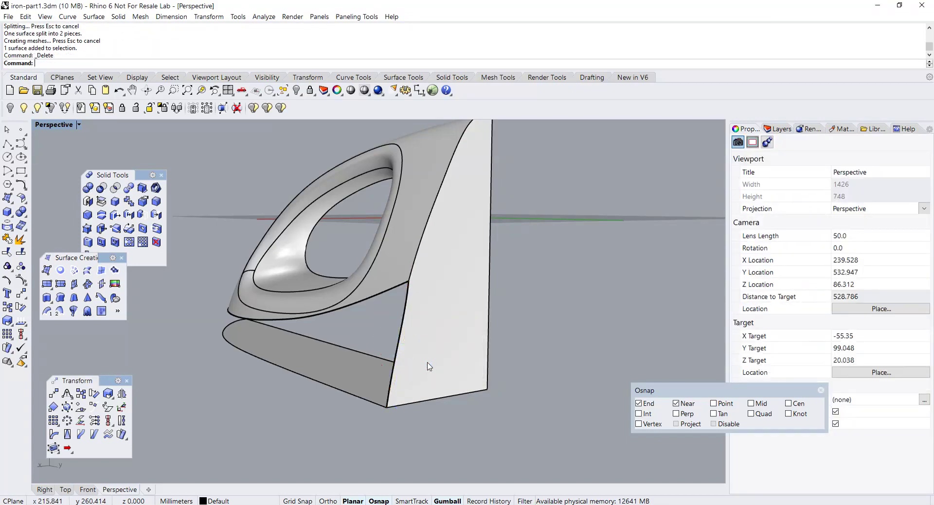
{"action": "scroll", "coordinate": [430, 363], "scroll_direction": "down", "scroll_amount": 3}
{"action": "right_click_drag", "start_coordinate": [430, 364], "coordinate": [505, 395]}
{"action": "scroll", "coordinate": [402, 388], "scroll_direction": "up", "scroll_amount": 2}
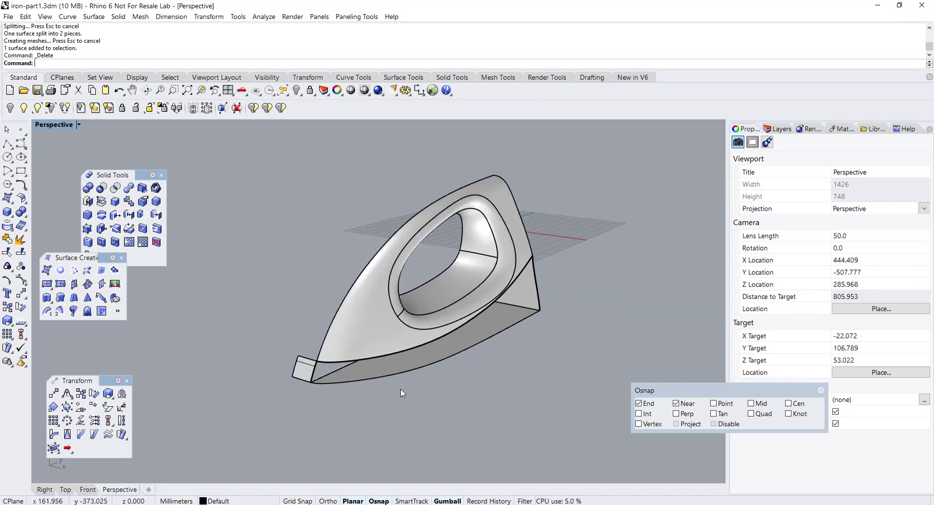
- Build a network surface from the lower edge curves and right vertical edge, with edge B set to Position
{"action": "left_click", "coordinate": [9, 199]}
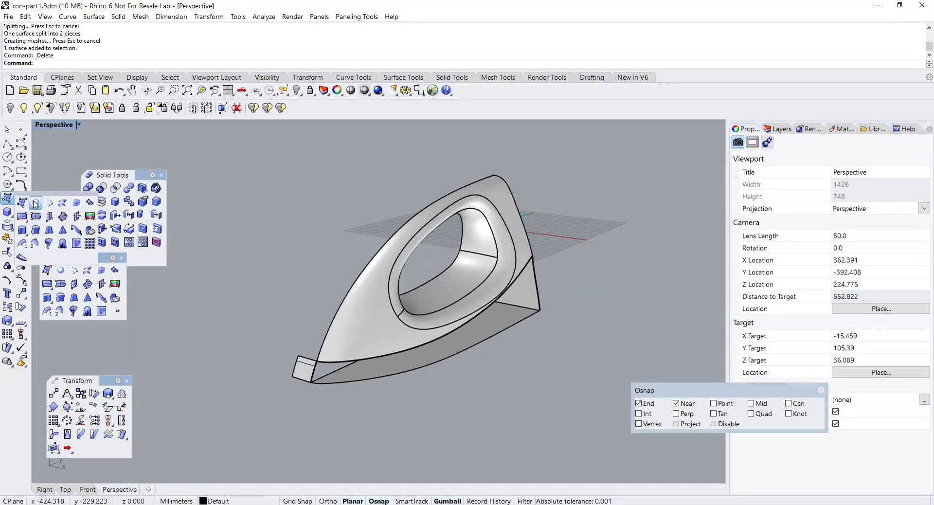
{"action": "left_click", "coordinate": [55, 205]}
{"action": "left_click", "coordinate": [339, 362]}
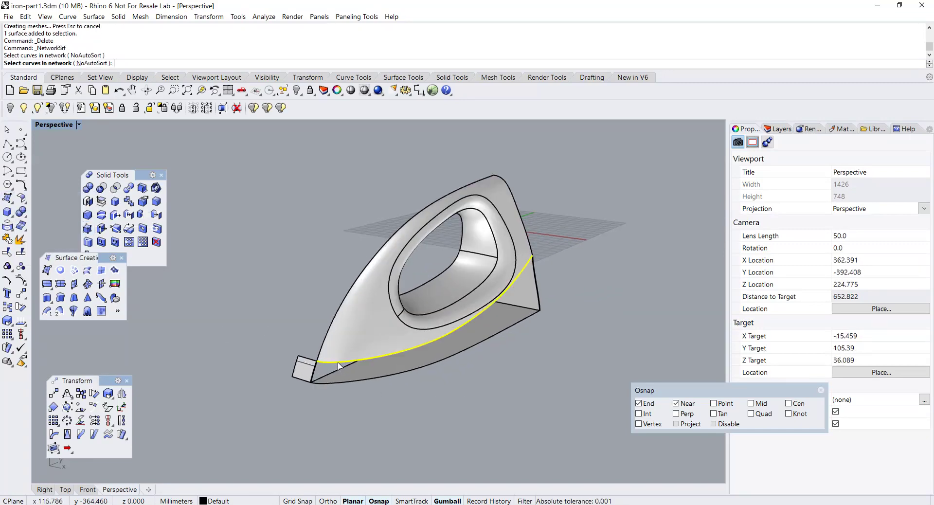
{"action": "left_click", "coordinate": [339, 379]}
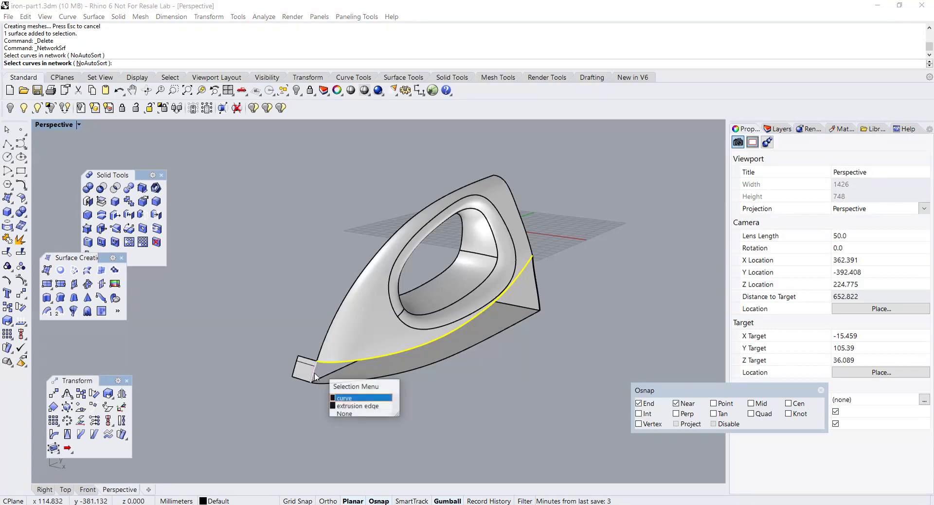
{"action": "left_click", "coordinate": [348, 406]}
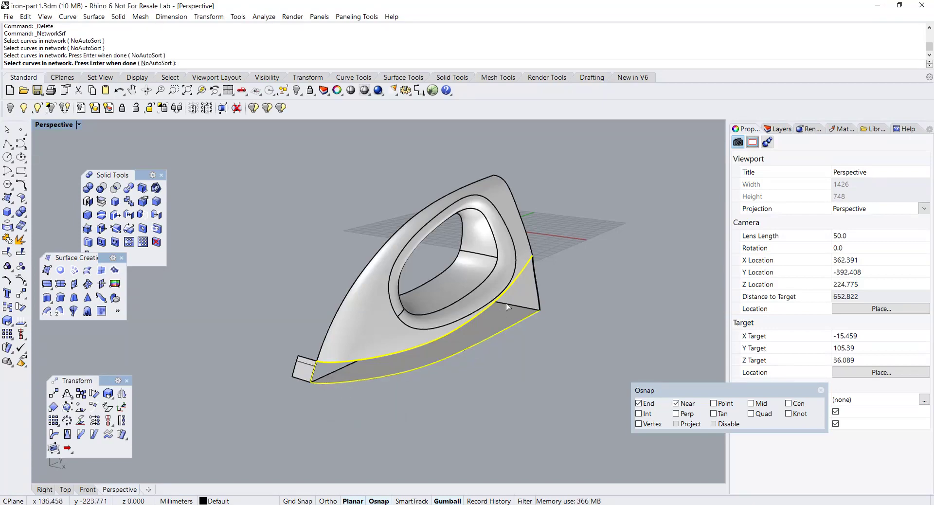
{"action": "left_click", "coordinate": [535, 286]}
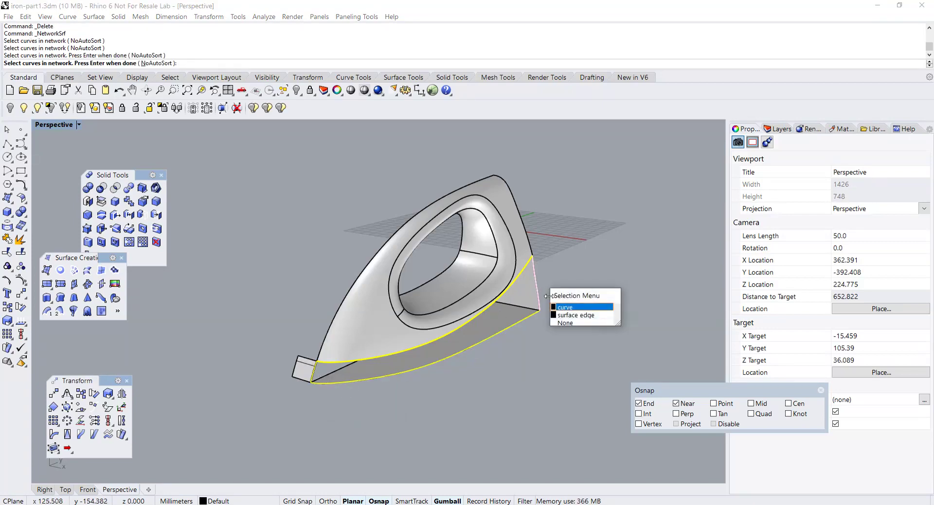
{"action": "left_click", "coordinate": [573, 317]}
{"action": "key", "text": "Return"}
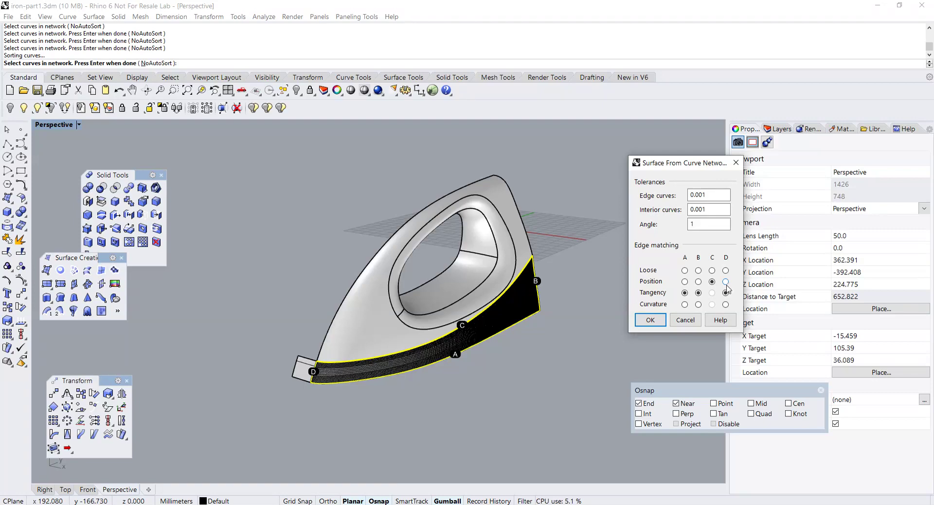
{"action": "left_click", "coordinate": [698, 281]}
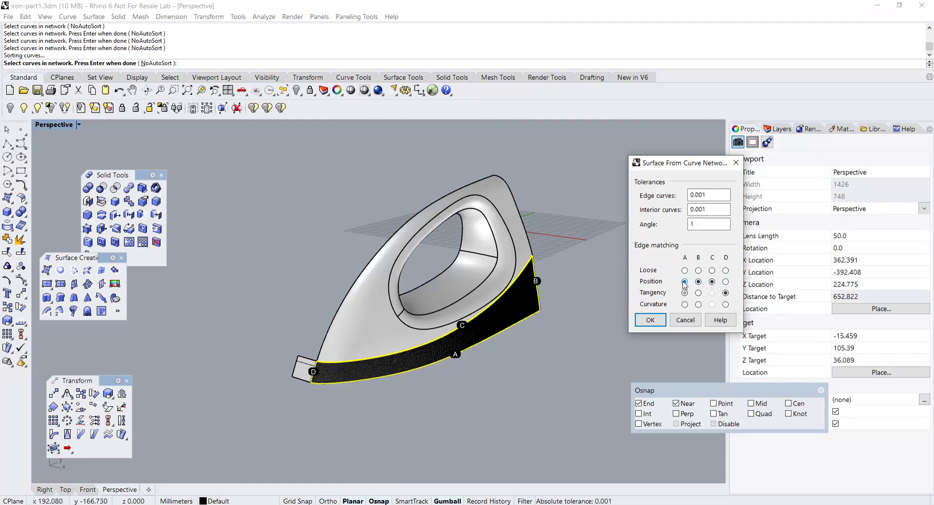
{"action": "scroll", "coordinate": [501, 384], "scroll_direction": "up", "scroll_amount": 3}
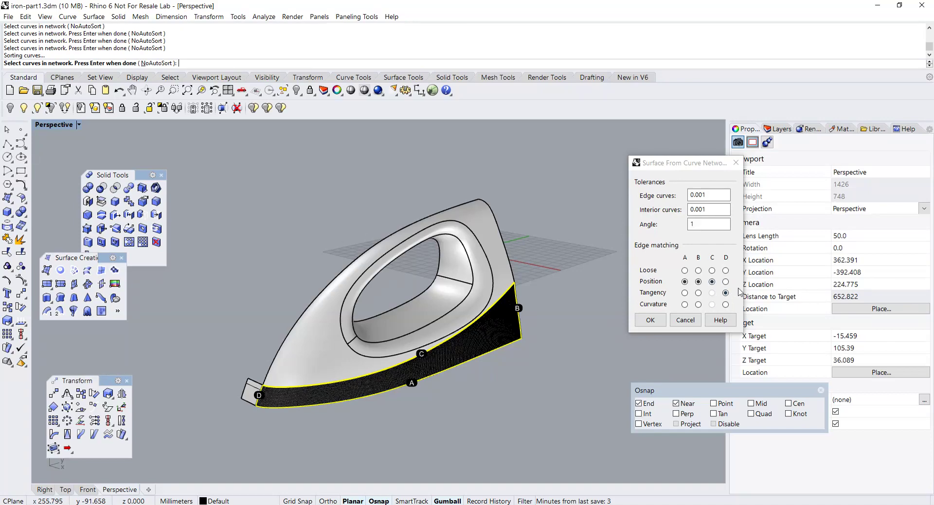
{"action": "left_click", "coordinate": [650, 319]}
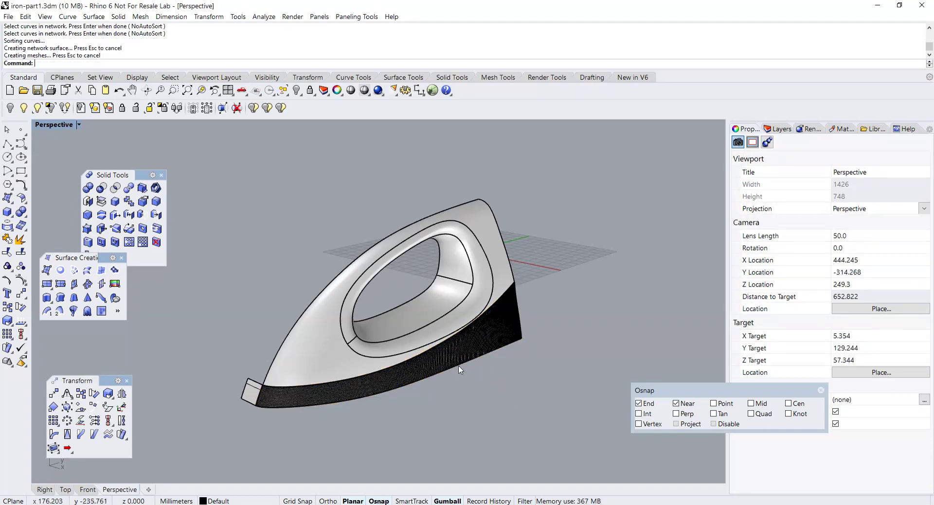
- Join the four iron body surfaces into one polysurface
{"action": "left_click", "coordinate": [835, 377]}
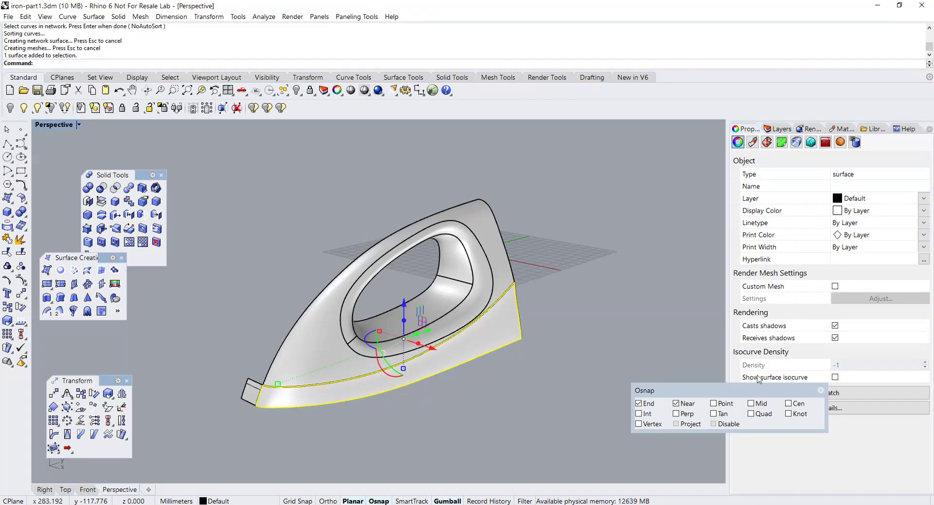
{"action": "left_click", "coordinate": [357, 353], "text": "shift"}
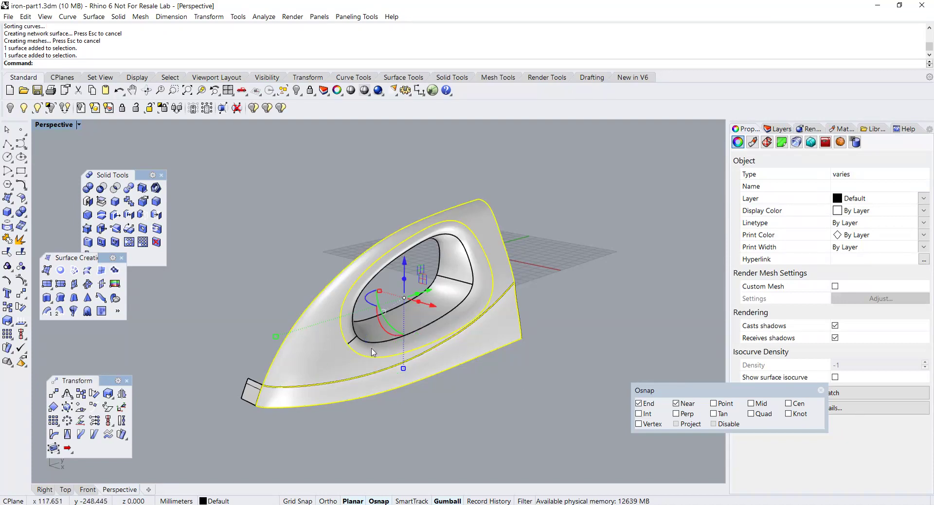
{"action": "left_click", "coordinate": [373, 348], "text": "shift"}
{"action": "left_click", "coordinate": [374, 338], "text": "shift"}
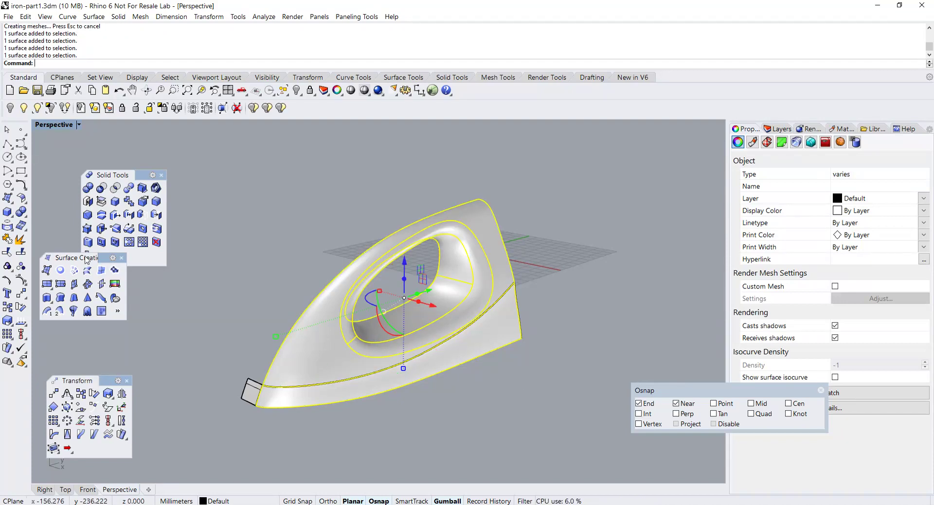
{"action": "left_click", "coordinate": [3, 239]}
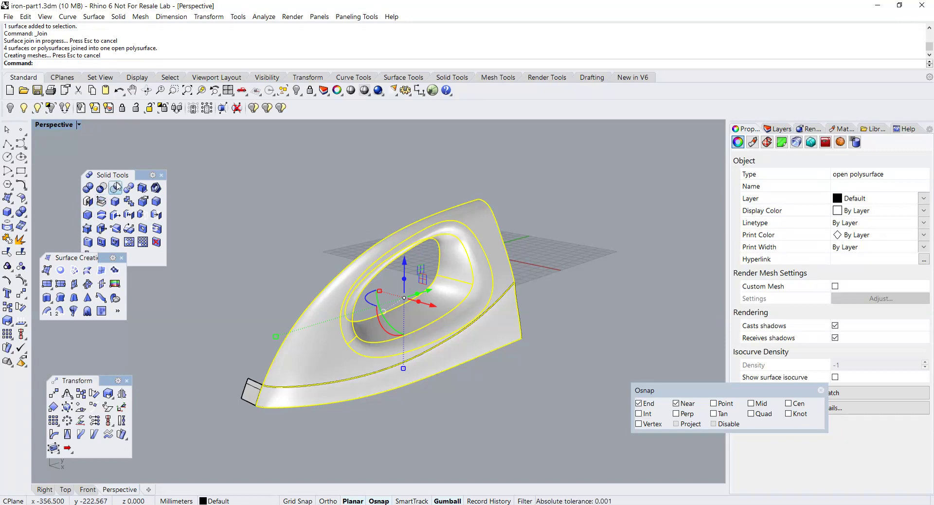
- Delete the small box at the iron's tip and isolate the iron polysurface
{"action": "left_click", "coordinate": [252, 400]}
{"action": "key", "text": "Delete"}
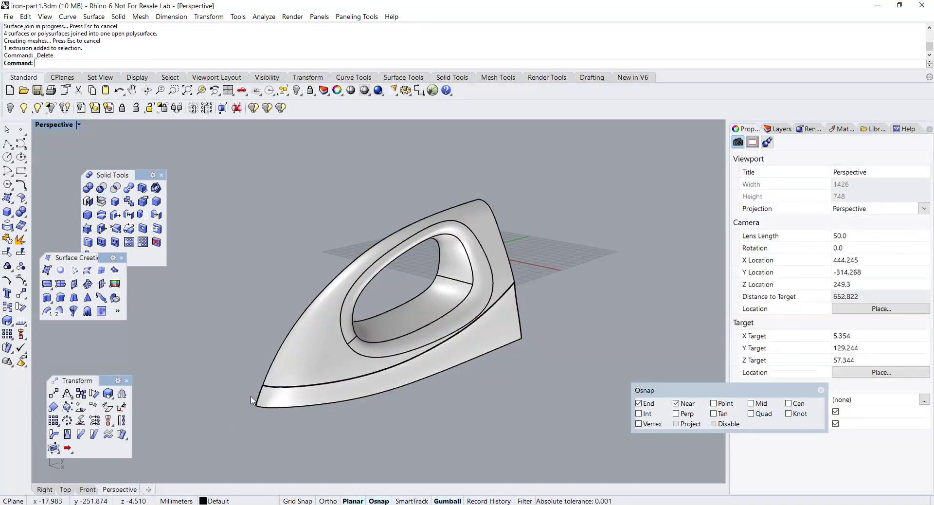
{"action": "left_click", "coordinate": [314, 366]}
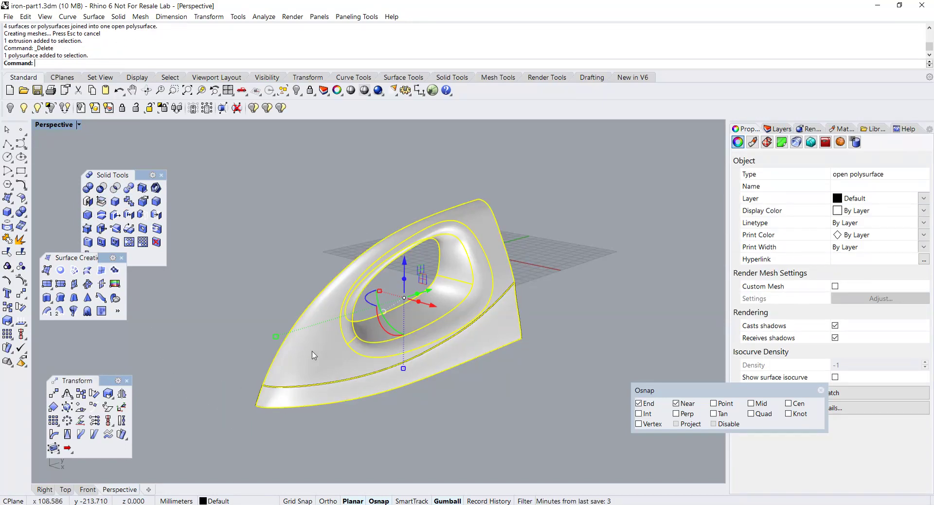
{"action": "left_click", "coordinate": [52, 110]}
{"action": "right_click_drag", "start_coordinate": [345, 308], "coordinate": [431, 329]}
{"action": "left_click", "coordinate": [297, 303]}
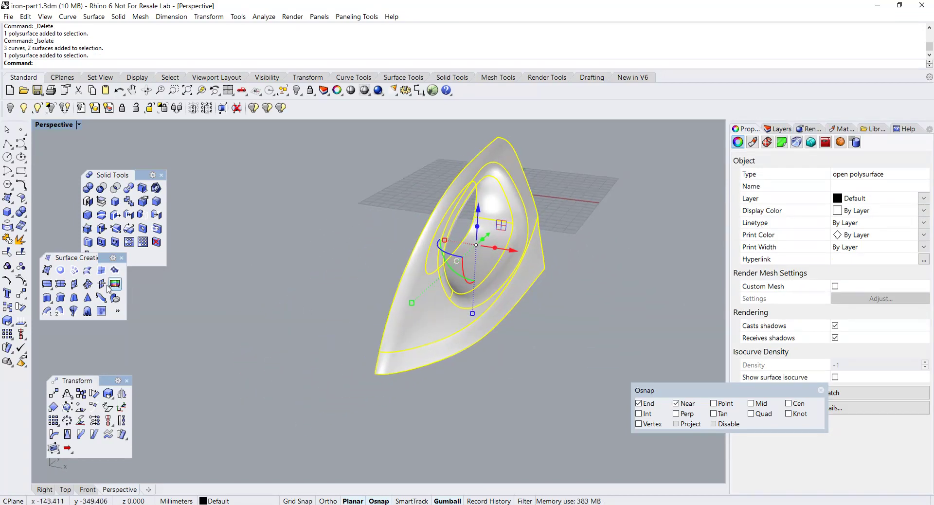
- Mirror a copy of the half iron body across a plane through its tip
{"action": "left_click", "coordinate": [122, 393]}
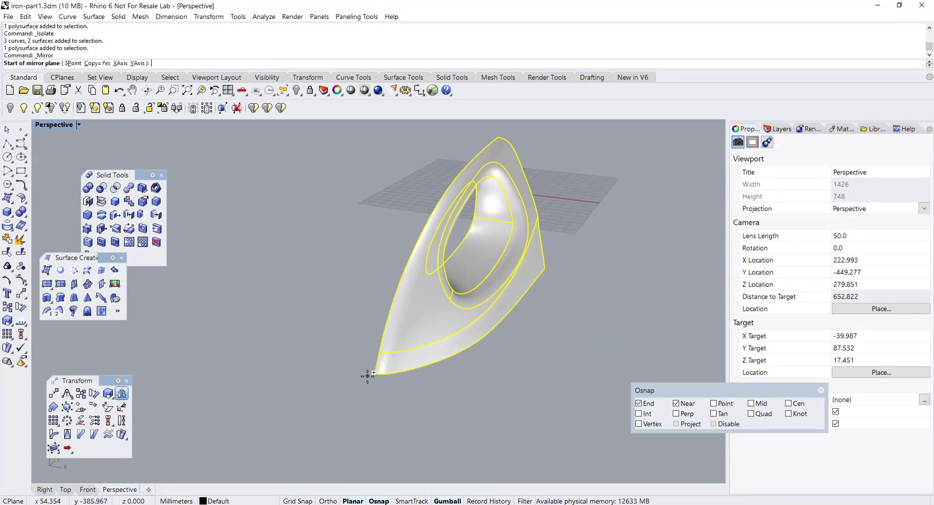
{"action": "left_click", "coordinate": [368, 376]}
{"action": "left_click", "coordinate": [367, 408]}
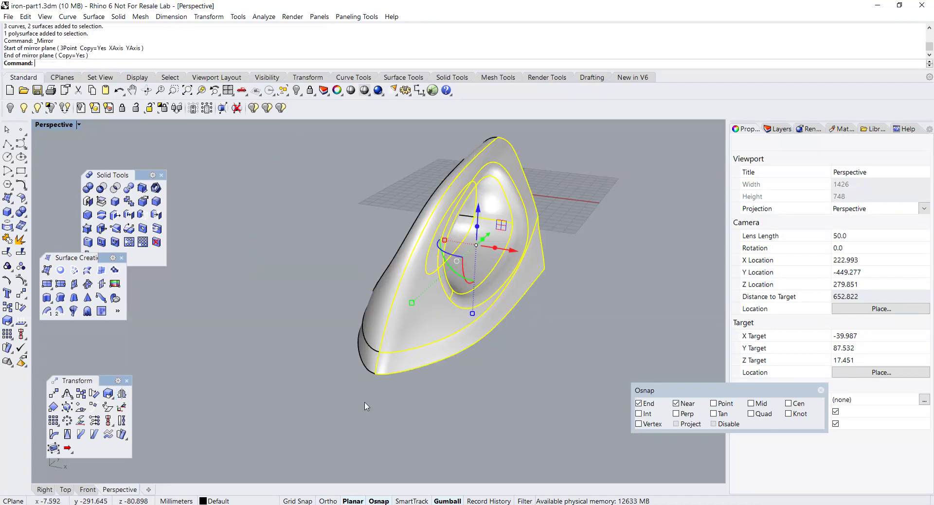
{"action": "left_click", "coordinate": [315, 391]}
- Join the original and mirrored halves into one polysurface, then show all hidden objects
{"action": "left_click", "coordinate": [7, 238]}
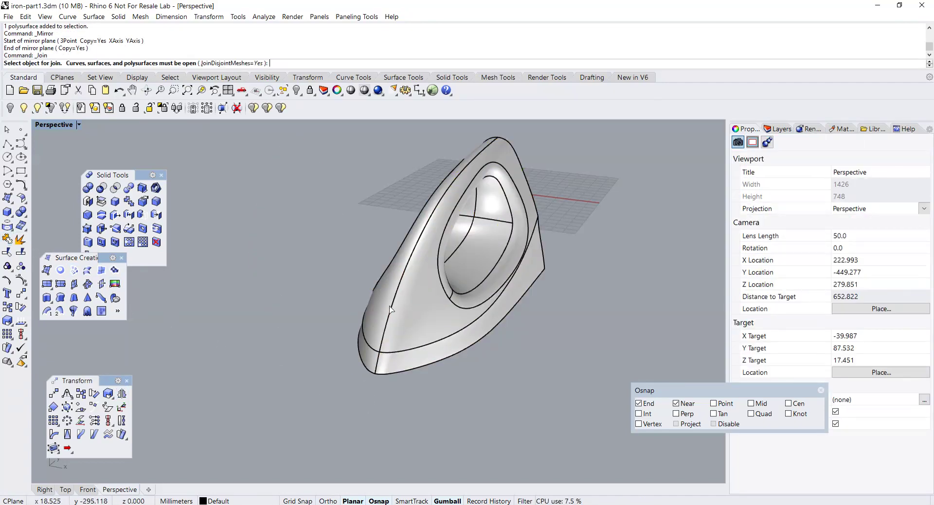
{"action": "left_click", "coordinate": [390, 309]}
{"action": "left_click", "coordinate": [375, 317]}
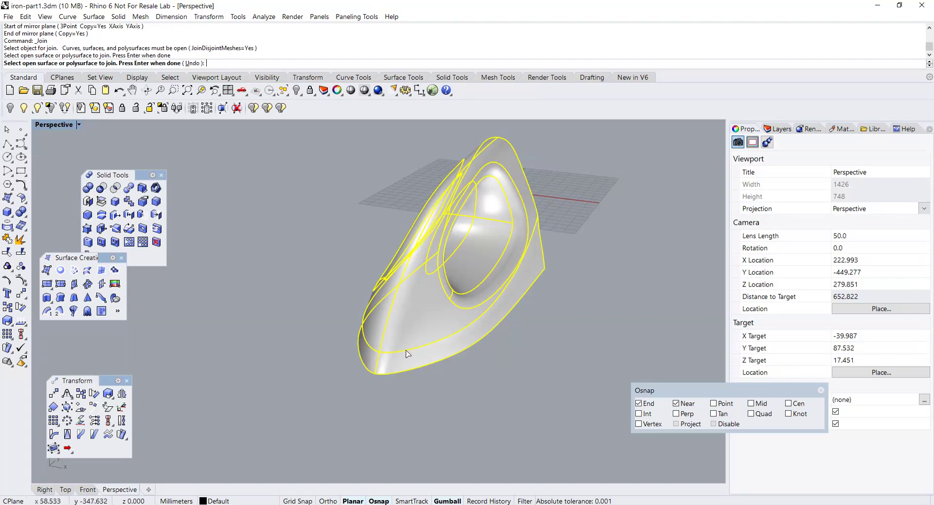
{"action": "right_click_drag", "start_coordinate": [443, 386], "coordinate": [279, 363]}
{"action": "right_click_drag", "start_coordinate": [375, 375], "coordinate": [420, 387]}
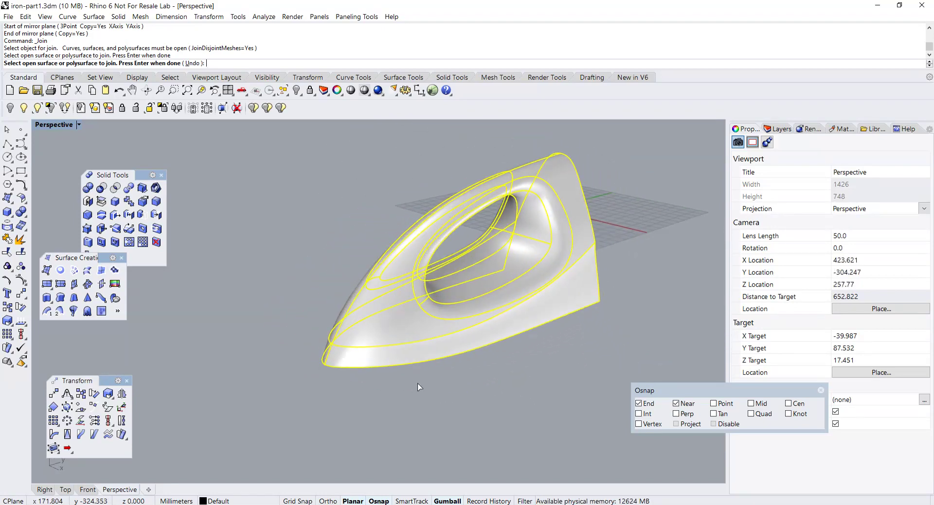
{"action": "right_click", "coordinate": [419, 387]}
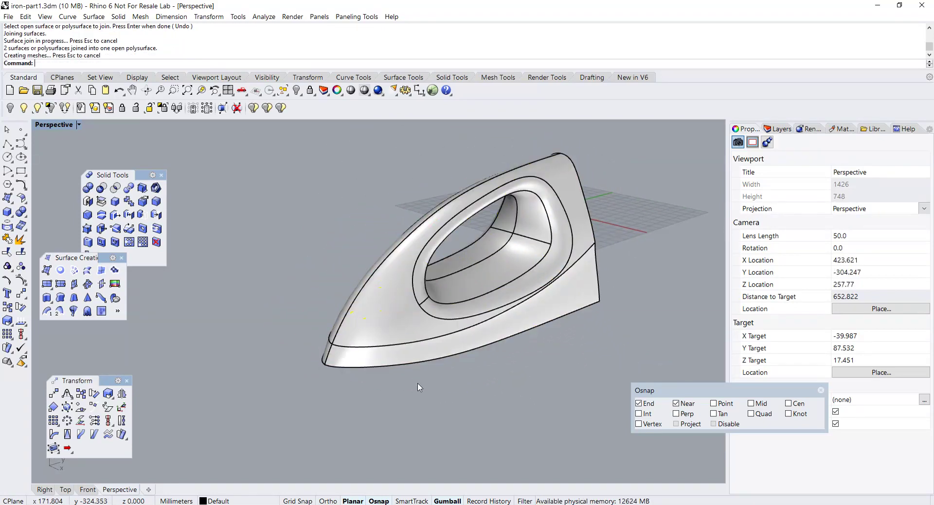
{"action": "left_click", "coordinate": [14, 108]}
{"action": "right_click_drag", "start_coordinate": [141, 168], "coordinate": [188, 213]}
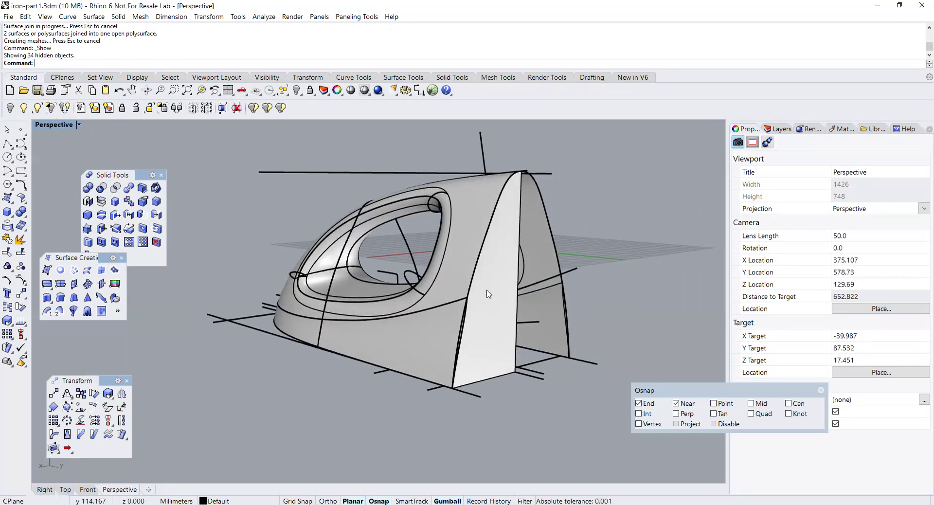
- Mirror the two trimmed soleplate surfaces across the iron's nose point
{"action": "left_click", "coordinate": [505, 305]}
{"action": "right_click_drag", "start_coordinate": [448, 290], "coordinate": [364, 297]}
{"action": "left_click", "coordinate": [364, 257], "text": "shift"}
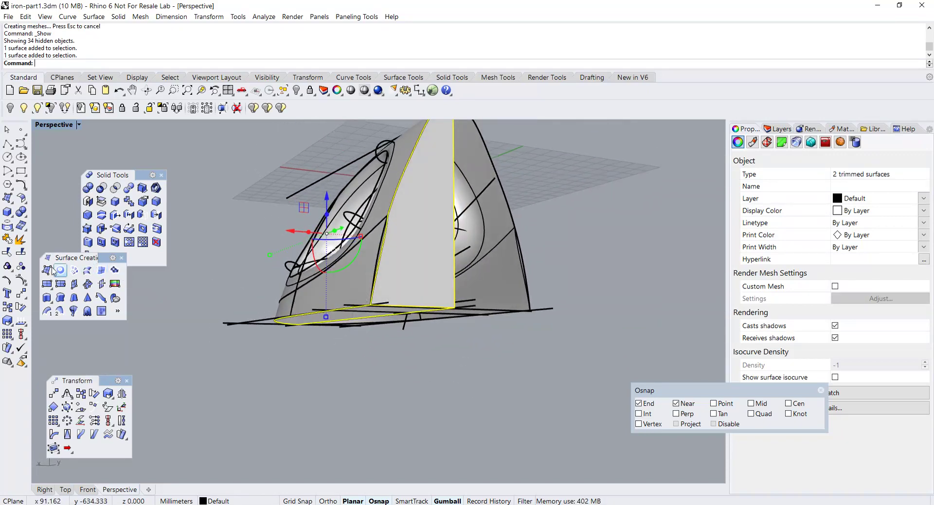
{"action": "left_click", "coordinate": [122, 394]}
{"action": "right_click_drag", "start_coordinate": [409, 411], "coordinate": [463, 444]}
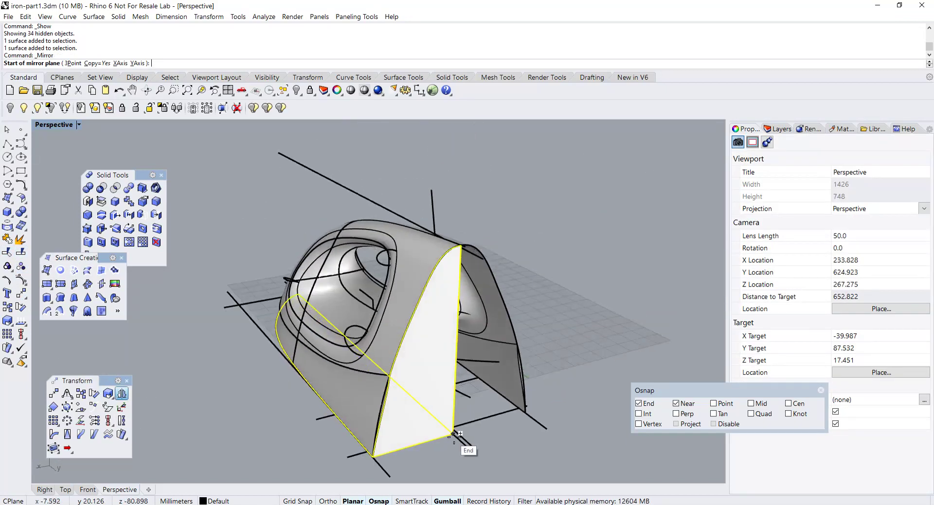
{"action": "right_click_drag", "start_coordinate": [355, 399], "coordinate": [530, 388]}
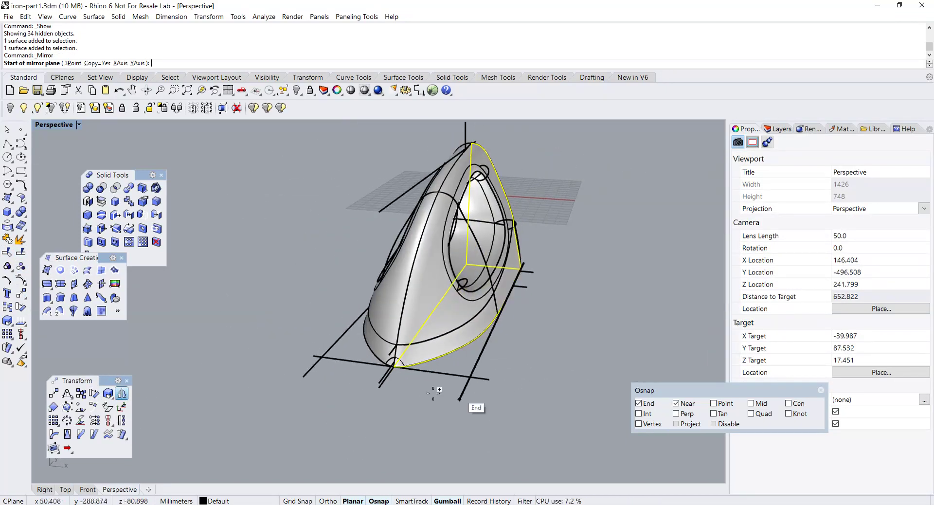
{"action": "scroll", "coordinate": [384, 384], "scroll_direction": "up", "scroll_amount": 6}
{"action": "scroll", "coordinate": [382, 382], "scroll_direction": "up", "scroll_amount": 3}
{"action": "left_click", "coordinate": [418, 325]}
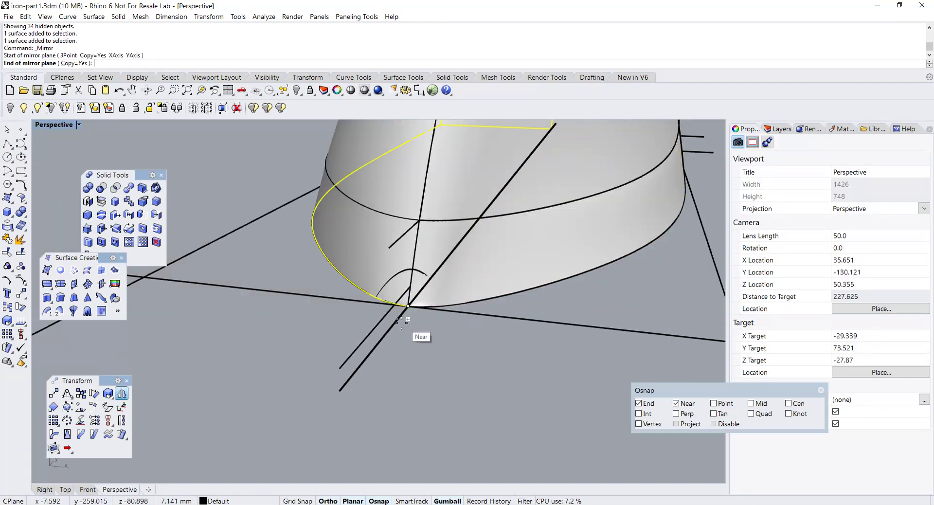
{"action": "left_click", "coordinate": [402, 326]}
{"action": "scroll", "coordinate": [407, 325], "scroll_direction": "down", "scroll_amount": 5}
{"action": "right_click_drag", "start_coordinate": [533, 305], "coordinate": [345, 227]}
{"action": "key", "text": "Escape"}
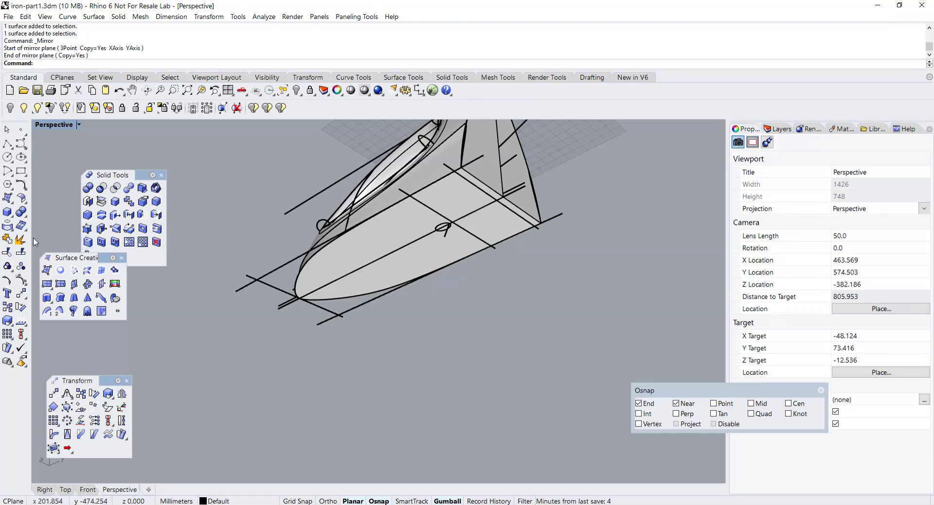
- Join the soleplate halves, both back face halves and the body into one closed solid
{"action": "left_click", "coordinate": [9, 241]}
{"action": "left_click", "coordinate": [347, 258]}
{"action": "left_click", "coordinate": [382, 280]}
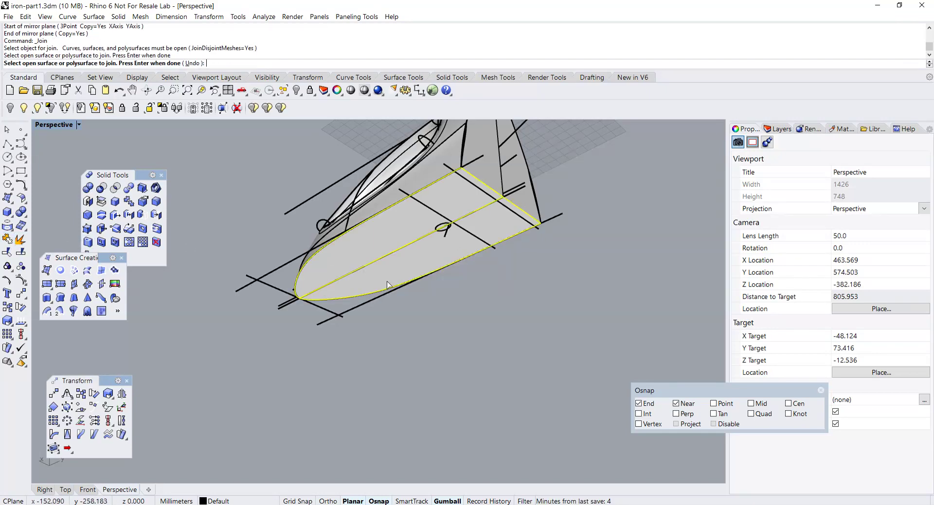
{"action": "right_click_drag", "start_coordinate": [389, 284], "coordinate": [382, 307]}
{"action": "left_click", "coordinate": [481, 223]}
{"action": "left_click", "coordinate": [446, 221]}
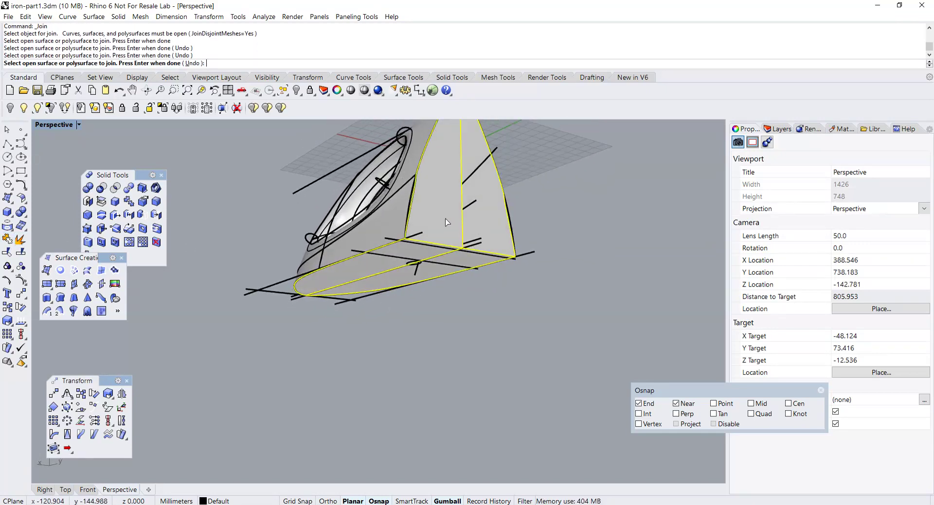
{"action": "right_click_drag", "start_coordinate": [419, 228], "coordinate": [404, 398]}
{"action": "left_click", "coordinate": [441, 240]}
{"action": "key", "text": "Return"}
- Measure the solid iron's volume: 1440724.03 cubic millimetres
{"action": "left_click", "coordinate": [513, 304]}
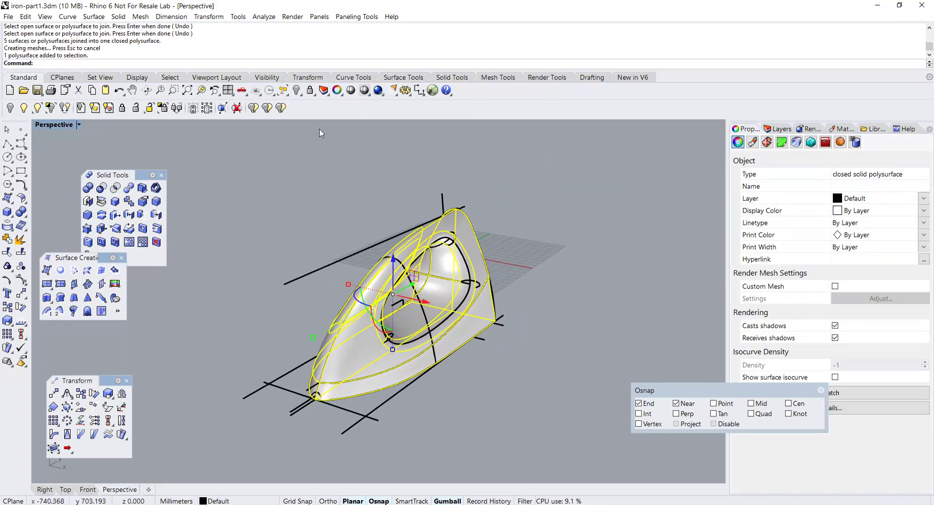
{"action": "left_click", "coordinate": [263, 16]}
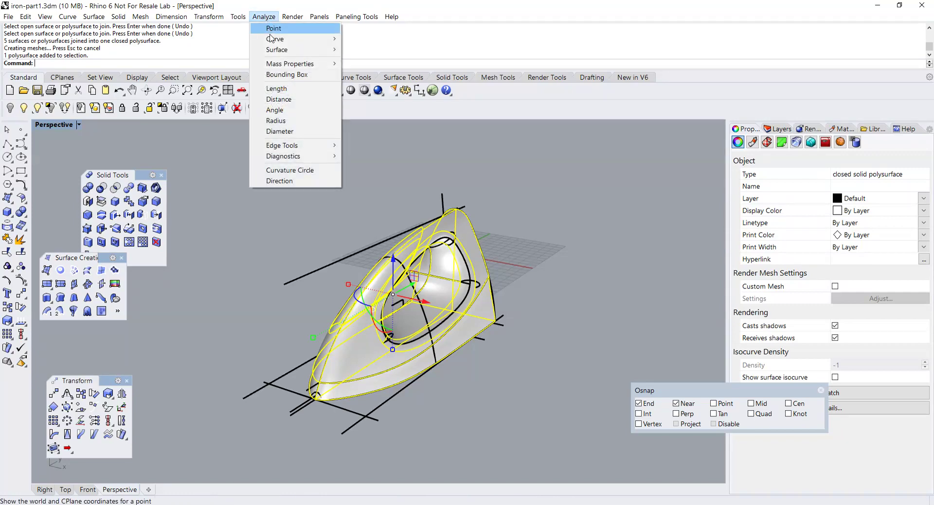
{"action": "mouse_move", "coordinate": [279, 64]}
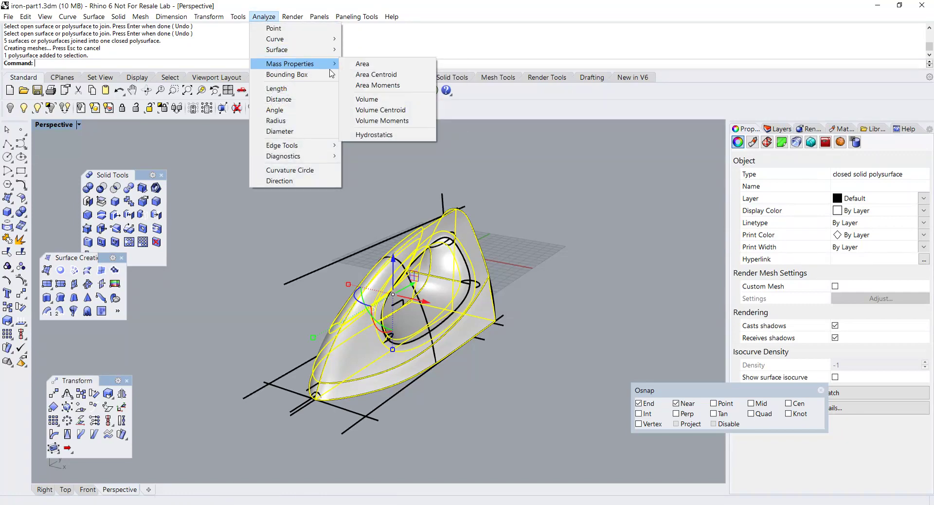
{"action": "left_click", "coordinate": [373, 99]}
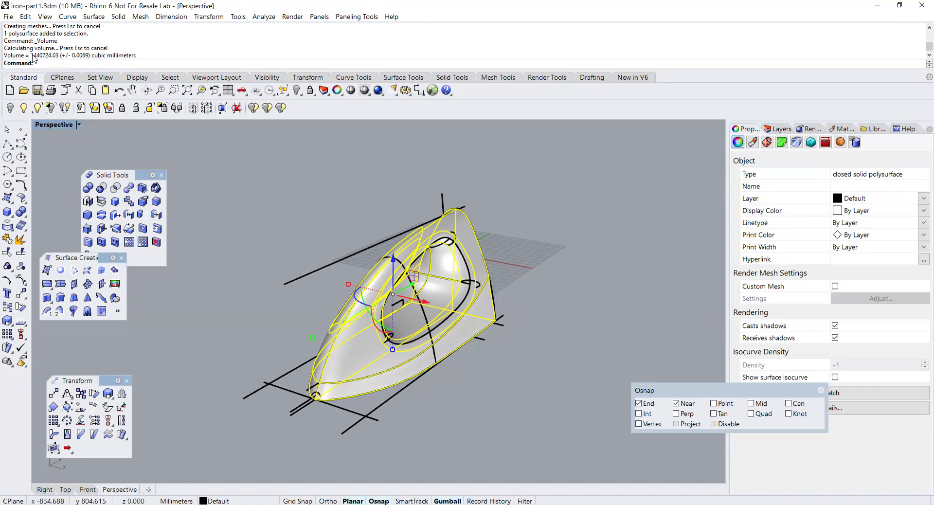
{"action": "left_click_drag", "start_coordinate": [35, 55], "coordinate": [88, 56]}
- Isolate the iron body together with its rear vertical line and guide curves
{"action": "left_click", "coordinate": [312, 207]}
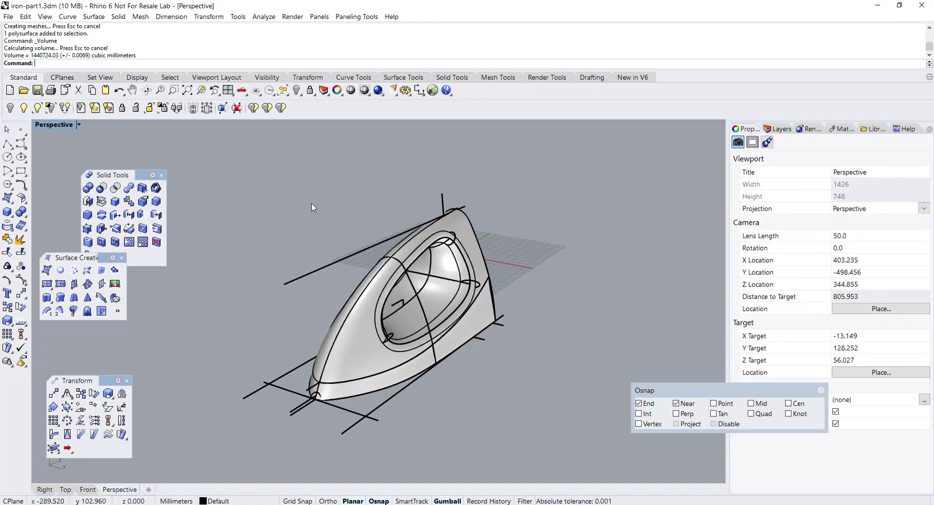
{"action": "scroll", "coordinate": [313, 209], "scroll_direction": "up", "scroll_amount": 5}
{"action": "right_click_drag", "start_coordinate": [349, 271], "coordinate": [255, 243]}
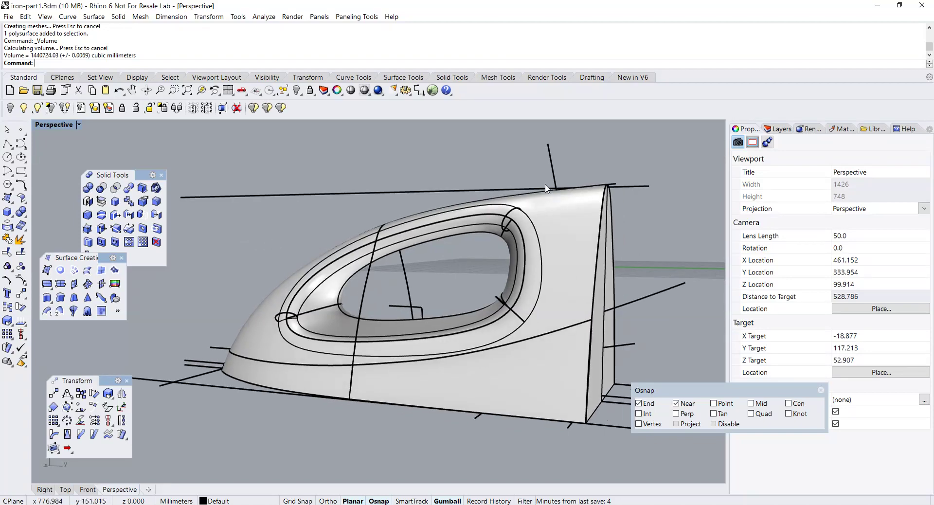
{"action": "left_click", "coordinate": [551, 166]}
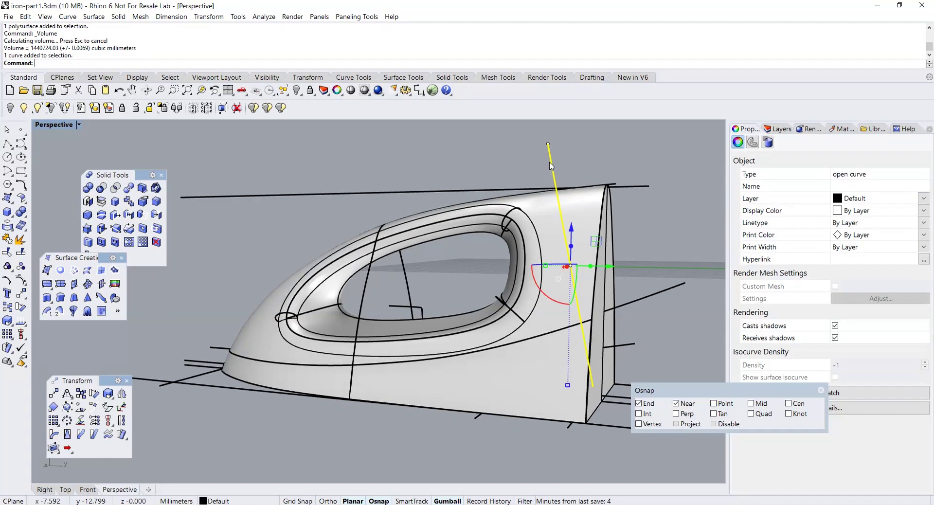
{"action": "left_click", "coordinate": [631, 348], "text": "shift"}
{"action": "left_click", "coordinate": [480, 372], "text": "shift"}
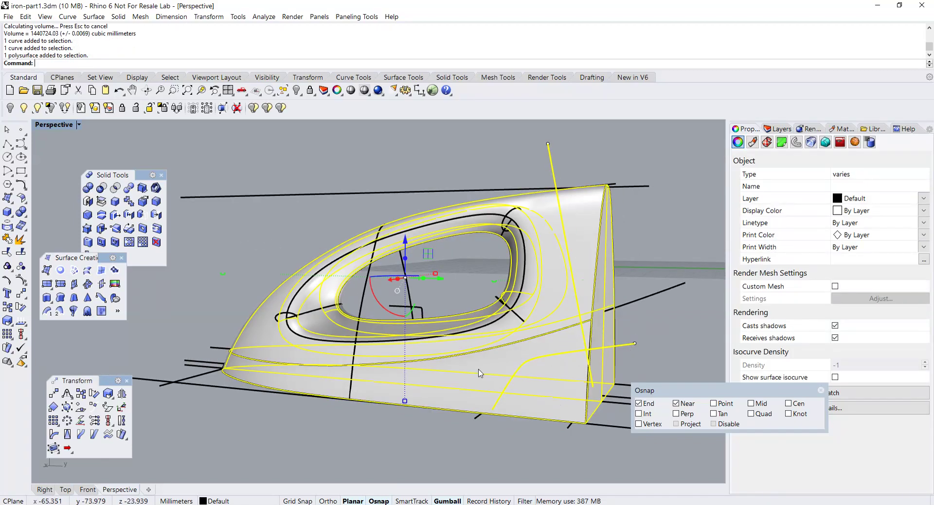
{"action": "right_click_drag", "start_coordinate": [288, 373], "coordinate": [431, 372]}
{"action": "right_click_drag", "start_coordinate": [431, 372], "coordinate": [394, 395]}
{"action": "scroll", "coordinate": [395, 395], "scroll_direction": "up", "scroll_amount": 2}
{"action": "scroll", "coordinate": [328, 396], "scroll_direction": "up", "scroll_amount": 2}
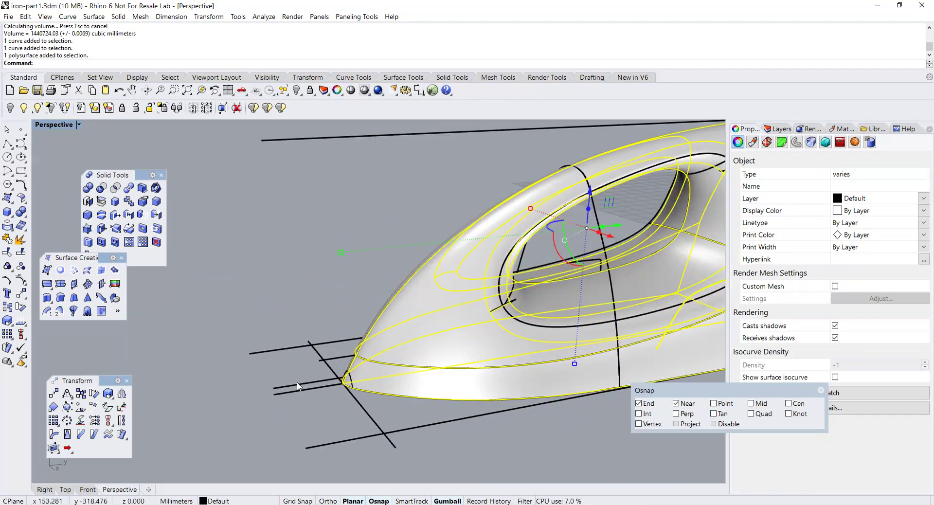
{"action": "left_click", "coordinate": [298, 384], "text": "shift"}
{"action": "left_click", "coordinate": [51, 107]}
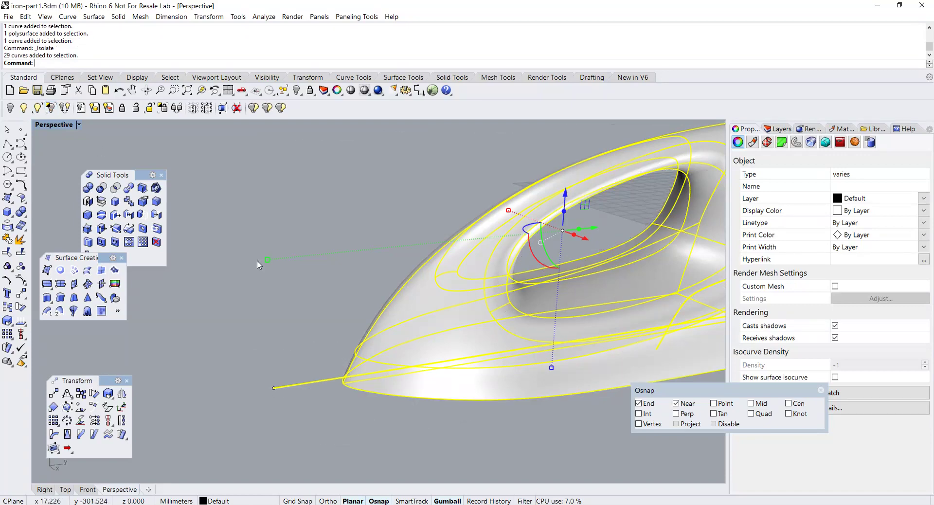
- Select the vertical curve at the iron's back and switch to the four-view layout
{"action": "scroll", "coordinate": [291, 271], "scroll_direction": "down", "scroll_amount": 6}
{"action": "left_click", "coordinate": [312, 284]}
{"action": "right_click_drag", "start_coordinate": [312, 288], "coordinate": [302, 290]}
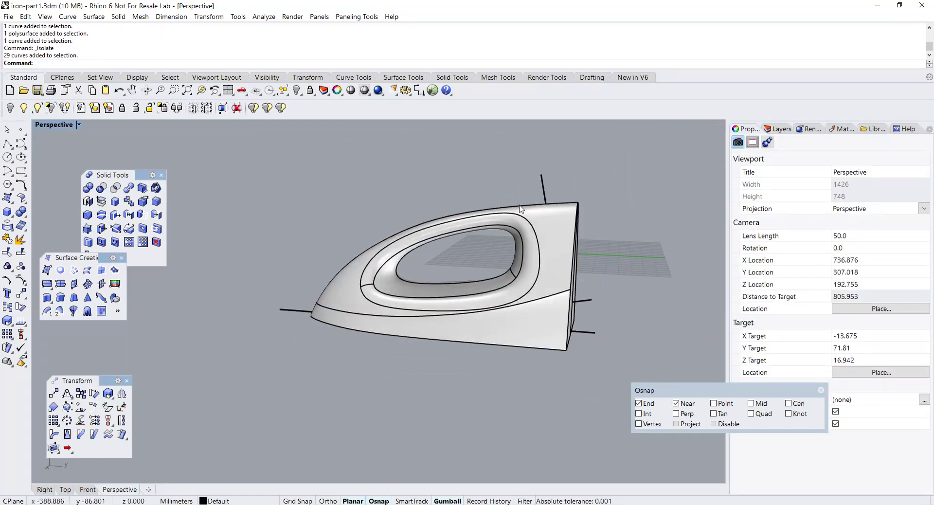
{"action": "left_click", "coordinate": [543, 181]}
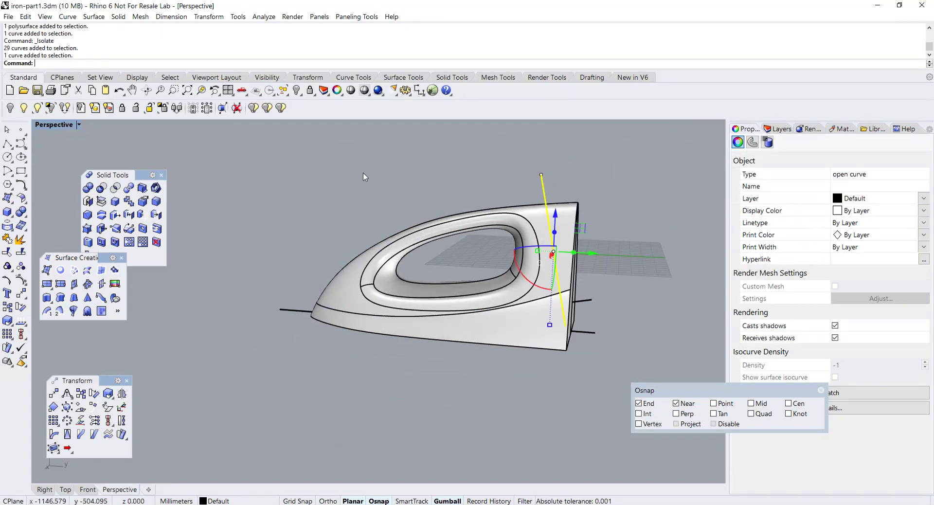
{"action": "double_click", "coordinate": [57, 126]}
- Maximize the Right view and set the gumball to align with the selected object
{"action": "double_click", "coordinate": [389, 306]}
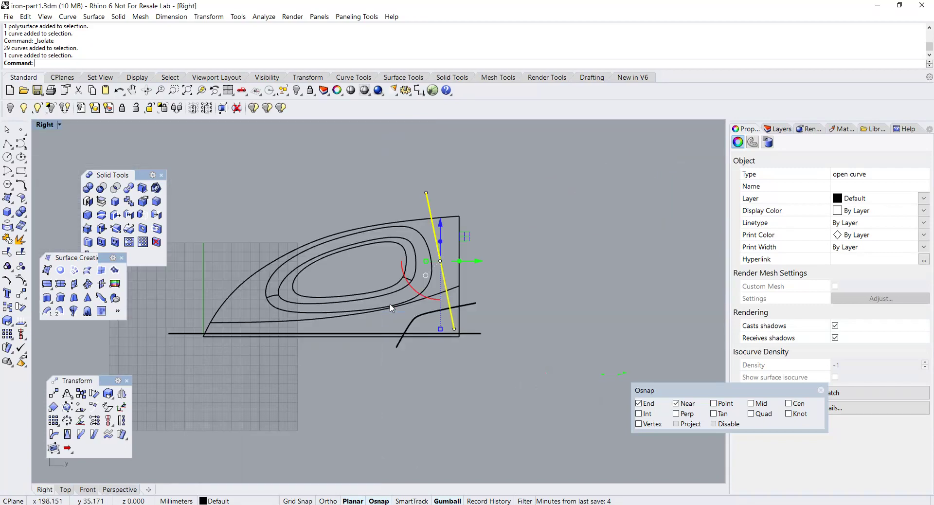
{"action": "scroll", "coordinate": [405, 312], "scroll_direction": "up", "scroll_amount": 3}
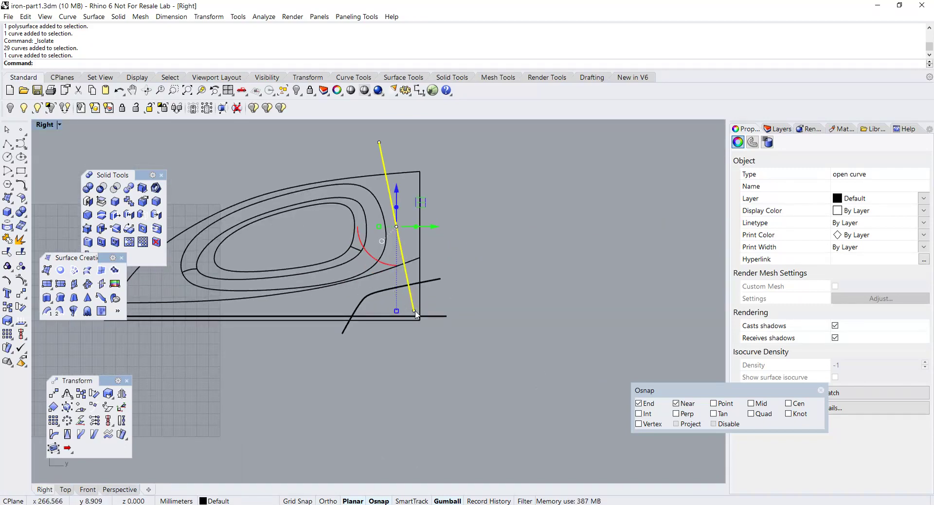
{"action": "right_click", "coordinate": [446, 501]}
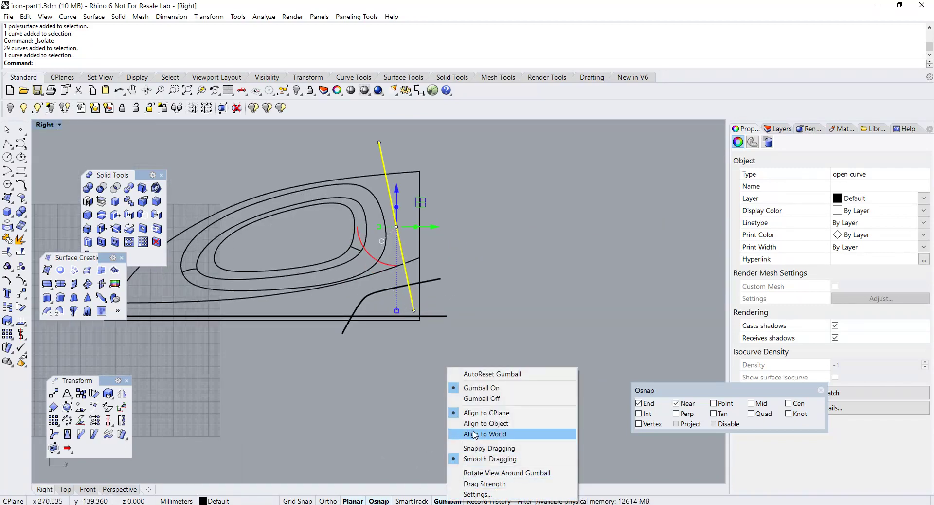
{"action": "left_click", "coordinate": [465, 423]}
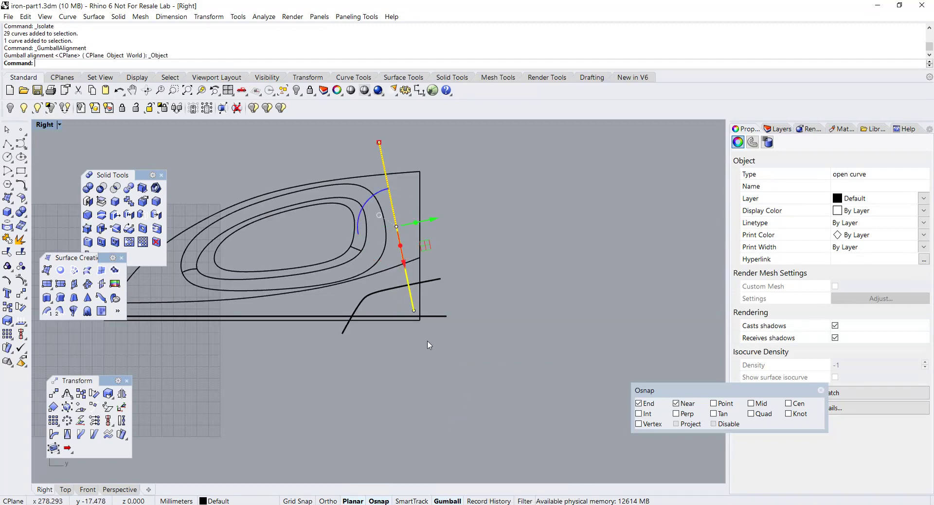
{"action": "key", "text": "Escape"}
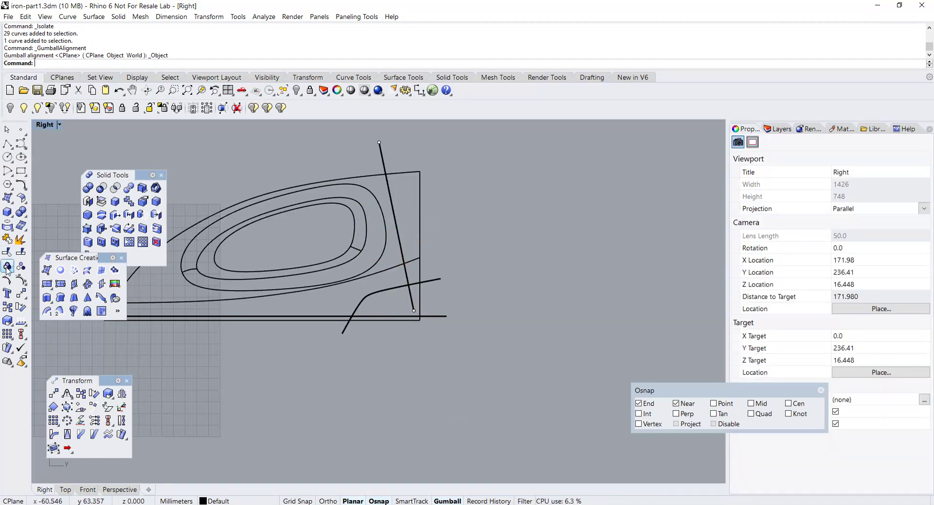
- Show the slanted line's control points and drag its lower end below the iron's base
{"action": "left_click", "coordinate": [21, 281]}
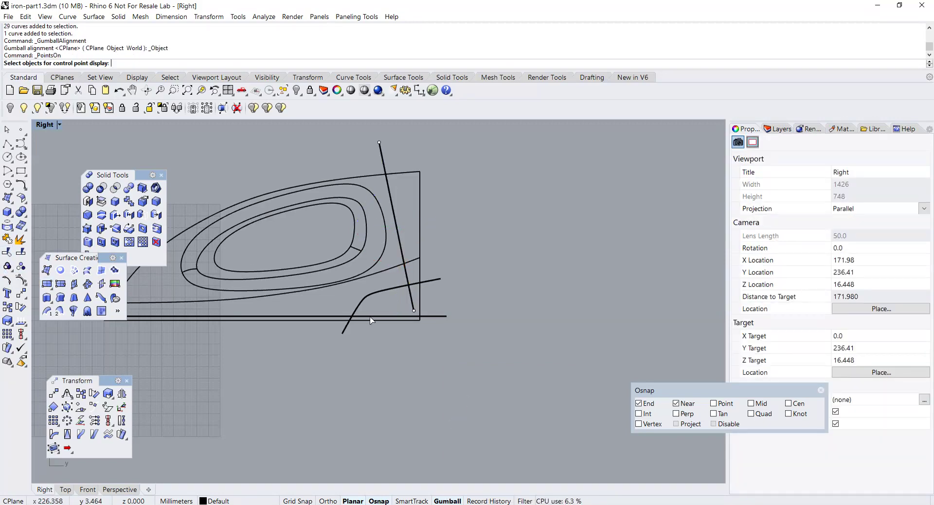
{"action": "left_click", "coordinate": [416, 313]}
{"action": "key", "text": "Return"}
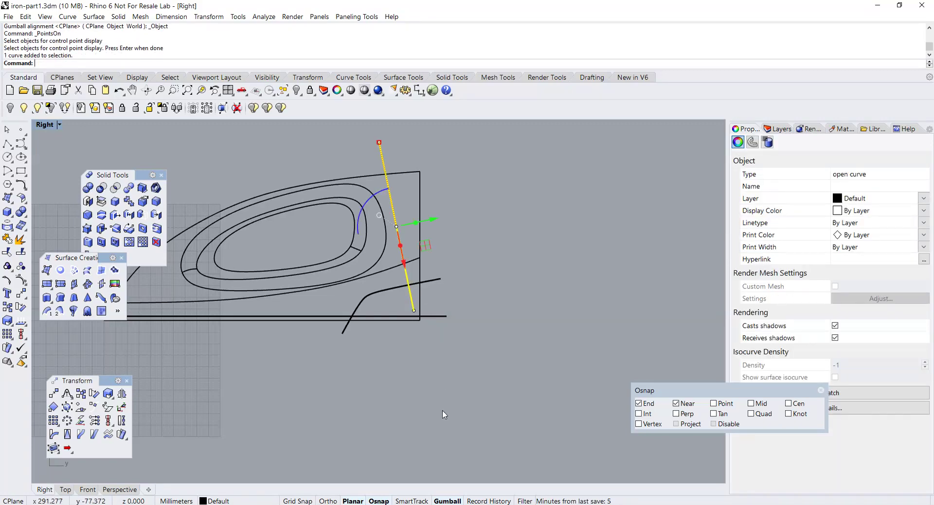
{"action": "right_click", "coordinate": [444, 501]}
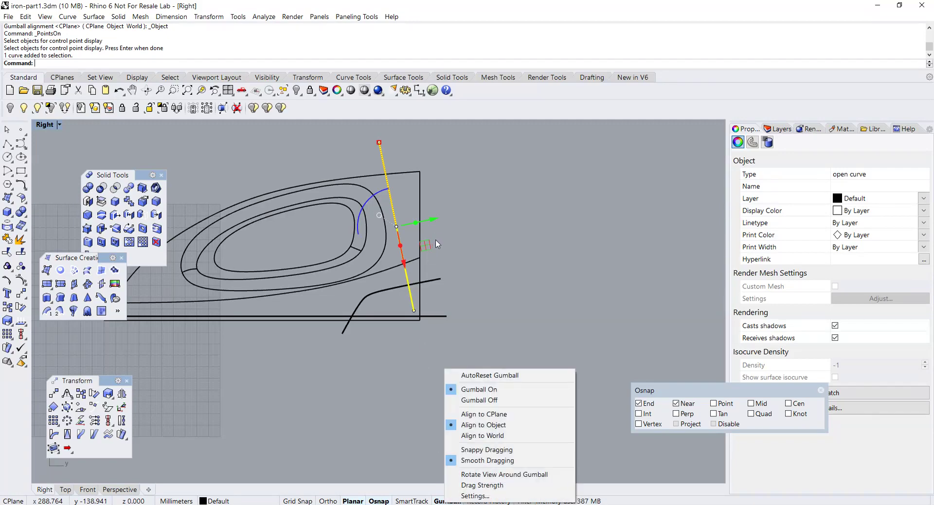
{"action": "left_click", "coordinate": [443, 290]}
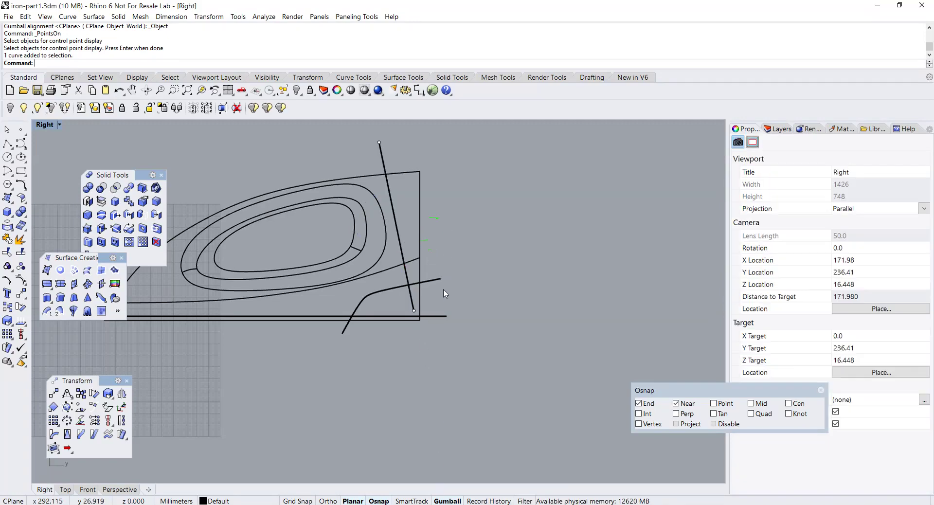
{"action": "left_click", "coordinate": [414, 310]}
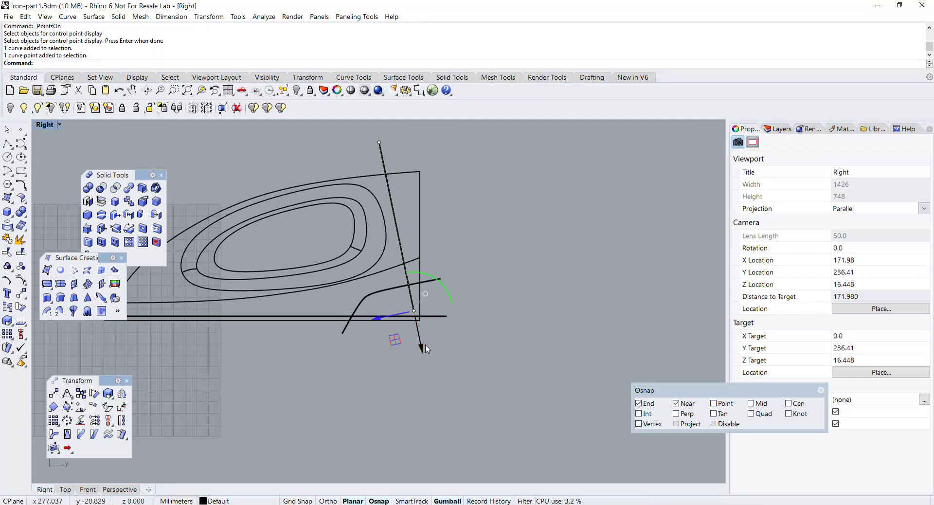
{"action": "left_click_drag", "start_coordinate": [423, 347], "coordinate": [443, 392]}
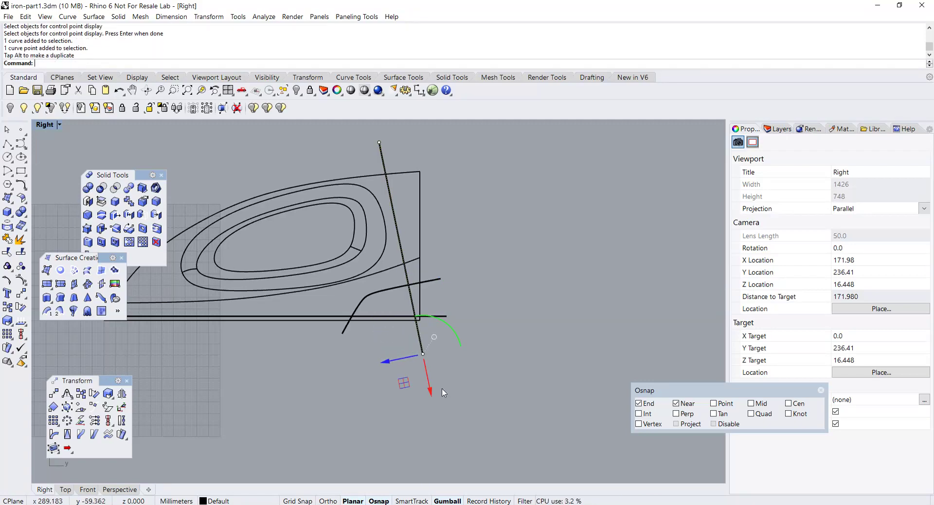
{"action": "key", "text": "Escape"}
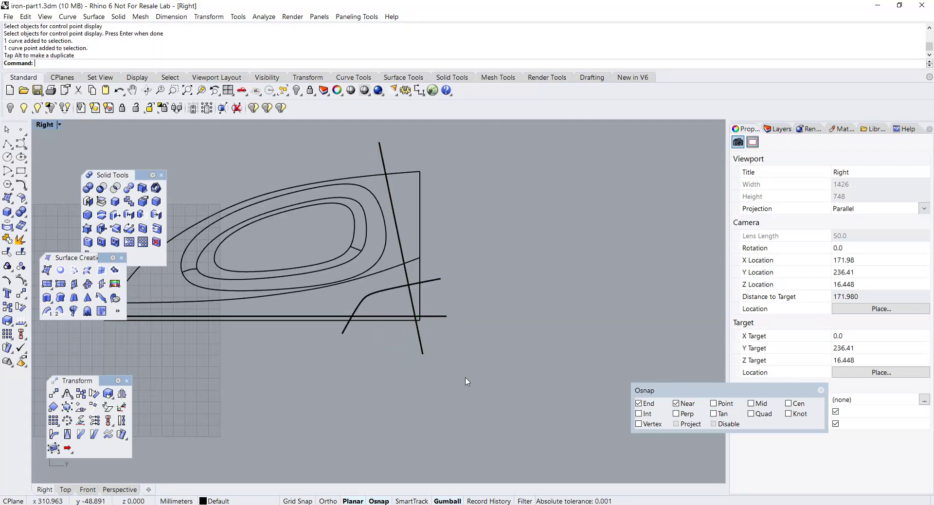
{"action": "double_click", "coordinate": [41, 125]}
- Extrude the rear vertical line sideways into a plane and slide it across the iron's rear
{"action": "double_click", "coordinate": [391, 128]}
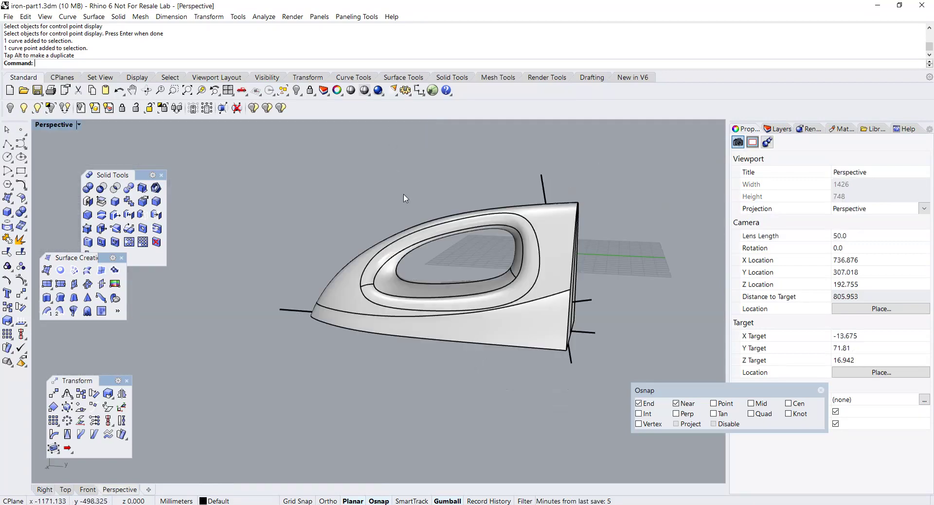
{"action": "right_click_drag", "start_coordinate": [404, 197], "coordinate": [390, 213]}
{"action": "left_click", "coordinate": [480, 207]}
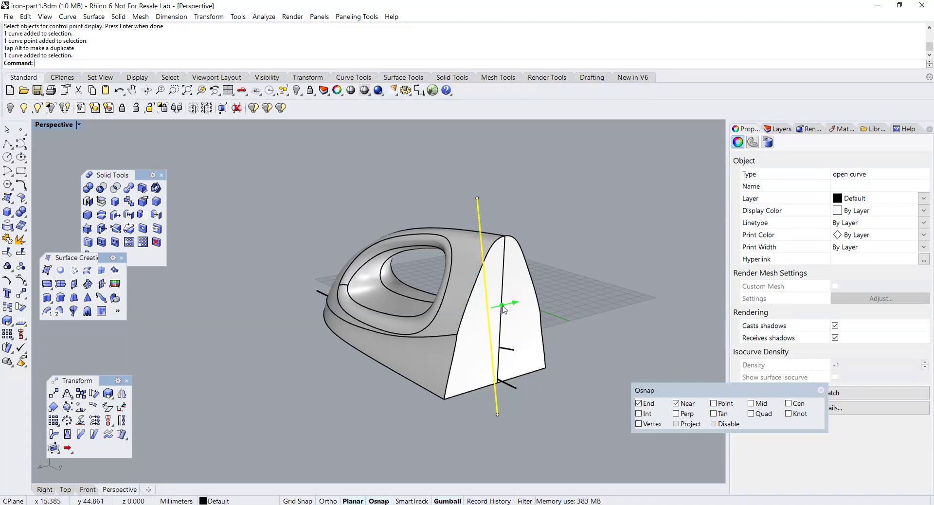
{"action": "left_click_drag", "start_coordinate": [505, 308], "coordinate": [633, 276]}
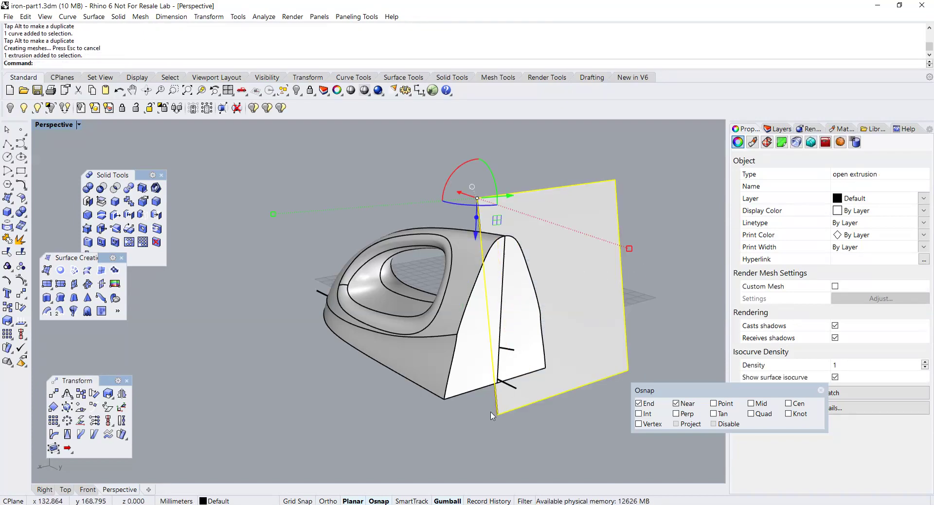
{"action": "right_click", "coordinate": [453, 501]}
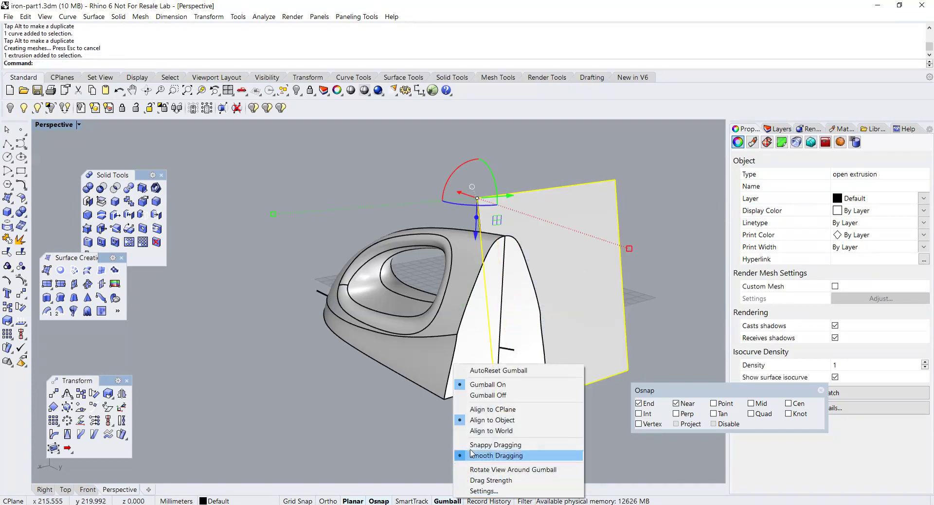
{"action": "left_click", "coordinate": [481, 408]}
{"action": "left_click_drag", "start_coordinate": [532, 298], "coordinate": [469, 312]}
{"action": "left_click", "coordinate": [265, 358]}
{"action": "right_click_drag", "start_coordinate": [266, 361], "coordinate": [318, 356]}
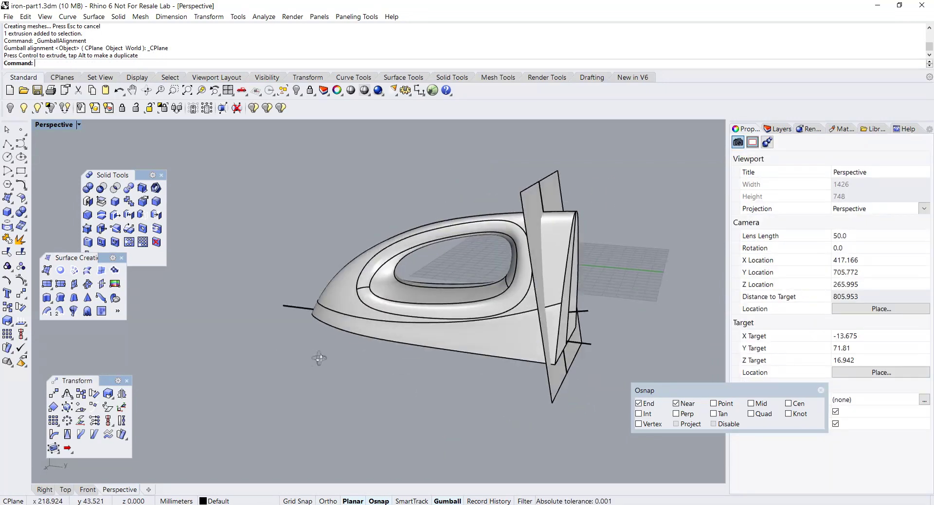
- Boolean-split the iron with the plane and delete the cut-off heel piece
{"action": "left_click", "coordinate": [129, 188]}
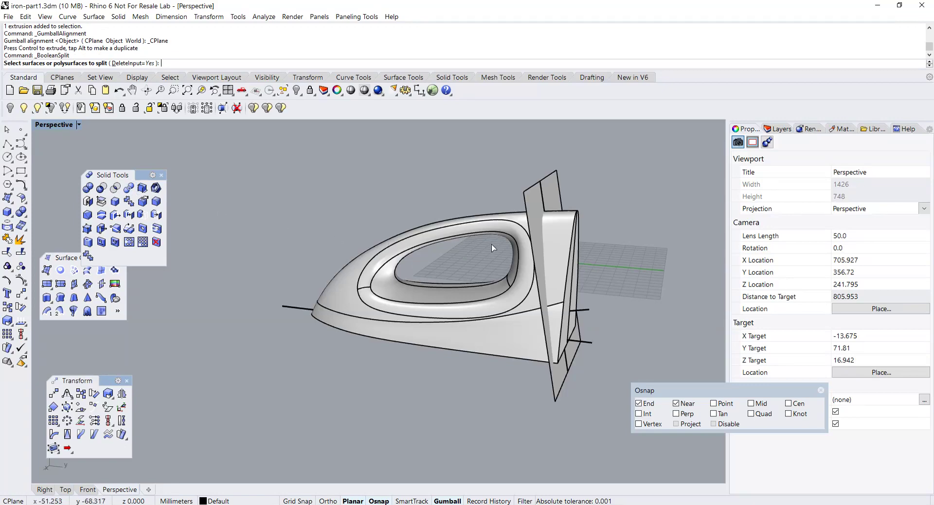
{"action": "left_click", "coordinate": [489, 225]}
{"action": "key", "text": "Return"}
{"action": "left_click", "coordinate": [529, 192]}
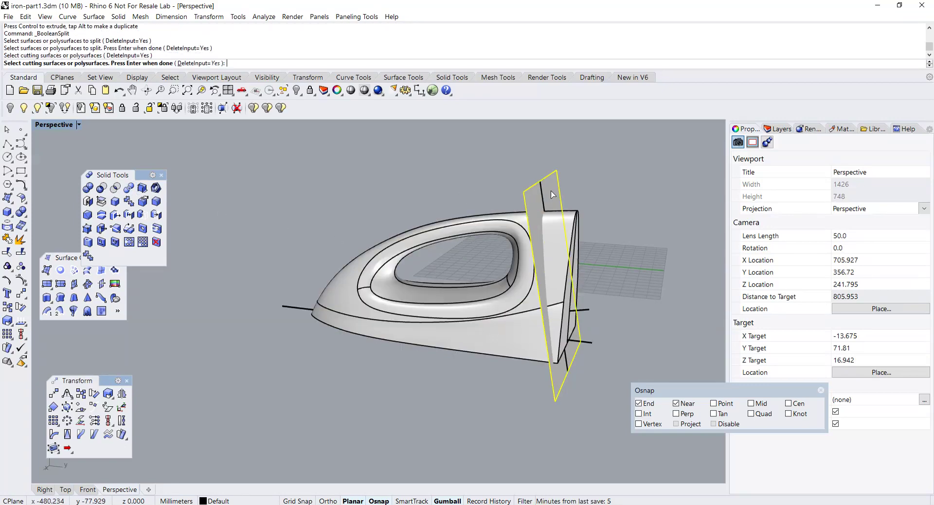
{"action": "key", "text": "Return"}
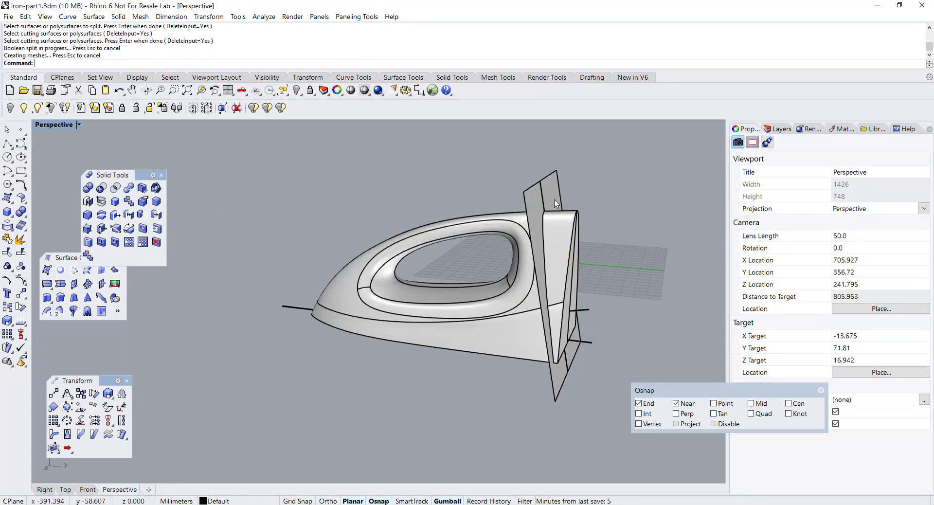
{"action": "left_click", "coordinate": [563, 223]}
{"action": "key", "text": "Delete"}
- Delete the old cutting plane and extrude the rear base curve into a new cutting surface
{"action": "left_click", "coordinate": [538, 219]}
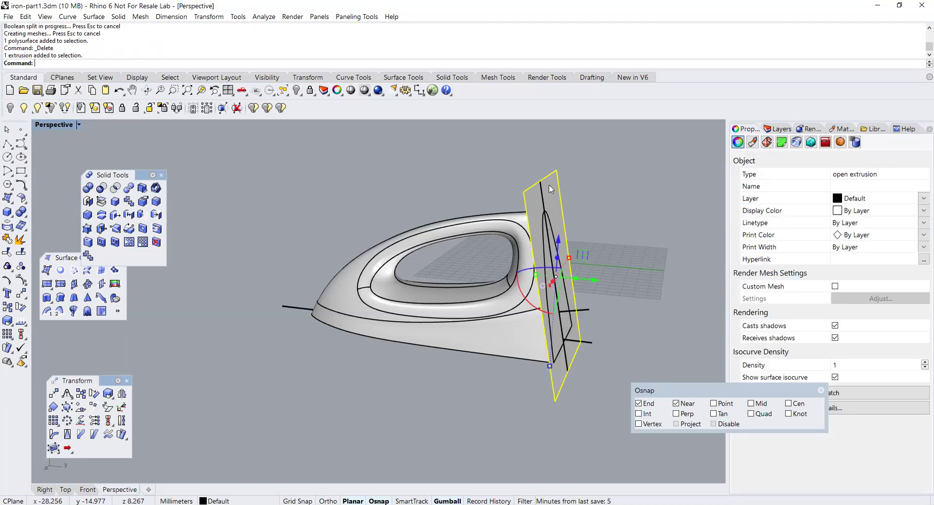
{"action": "key", "text": "Delete"}
{"action": "right_click_drag", "start_coordinate": [538, 219], "coordinate": [559, 194]}
{"action": "left_click", "coordinate": [590, 288]}
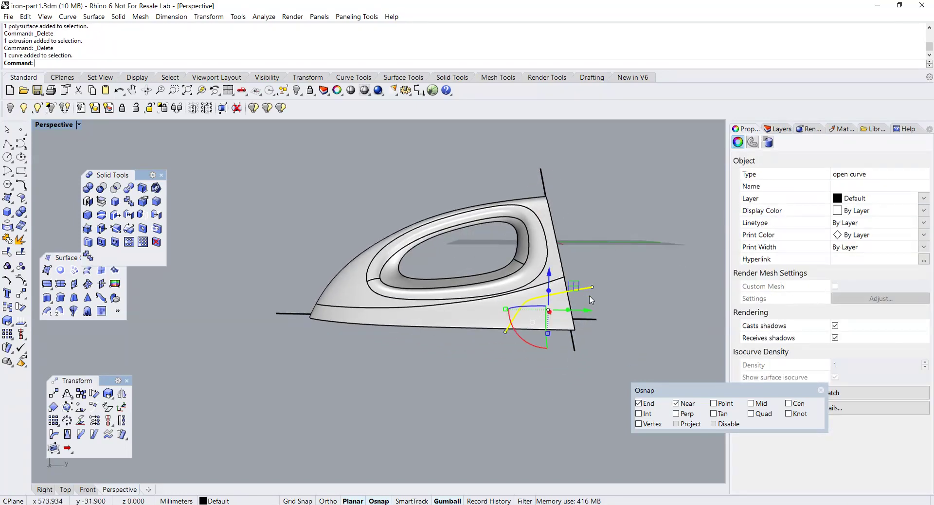
{"action": "right_click_drag", "start_coordinate": [589, 296], "coordinate": [484, 379]}
{"action": "left_click_drag", "start_coordinate": [480, 374], "coordinate": [471, 401]}
{"action": "left_click", "coordinate": [395, 424]}
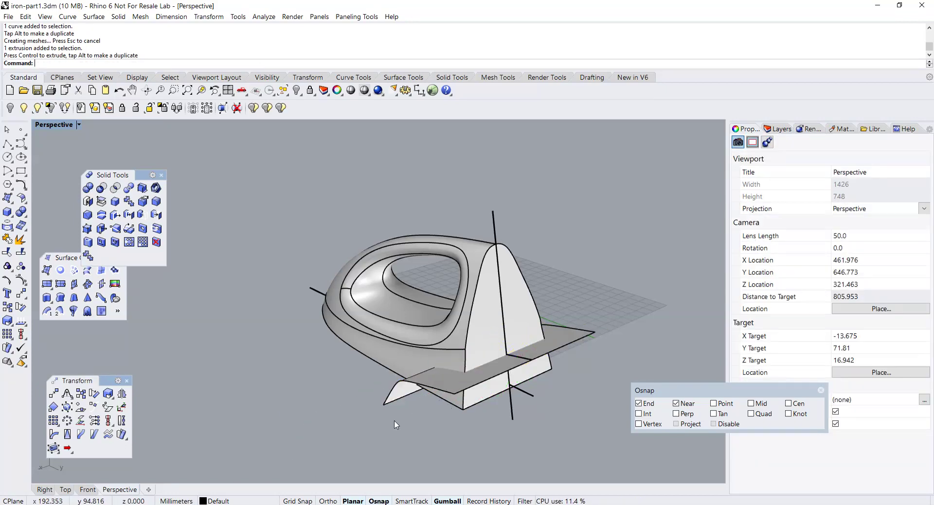
- Boolean-split the iron with the new flat cutting surface
{"action": "left_click", "coordinate": [128, 188]}
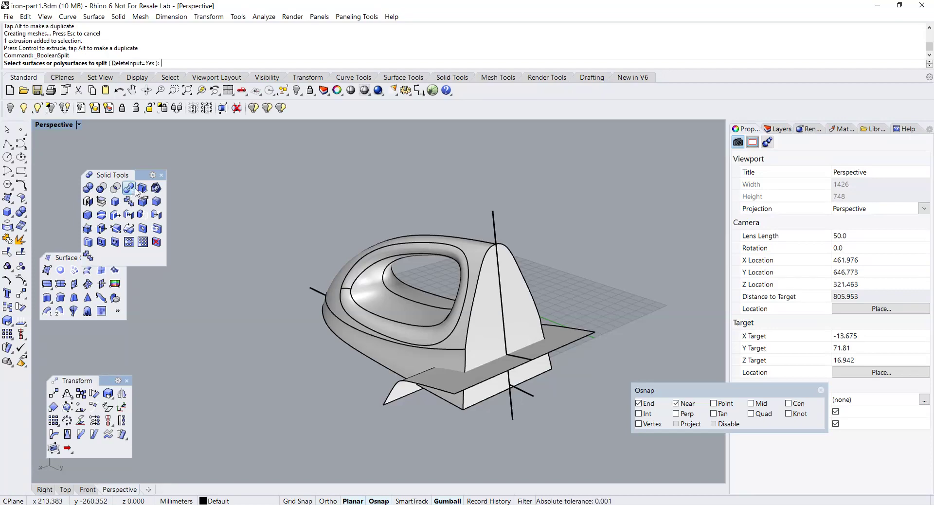
{"action": "left_click", "coordinate": [345, 324]}
{"action": "key", "text": "Return"}
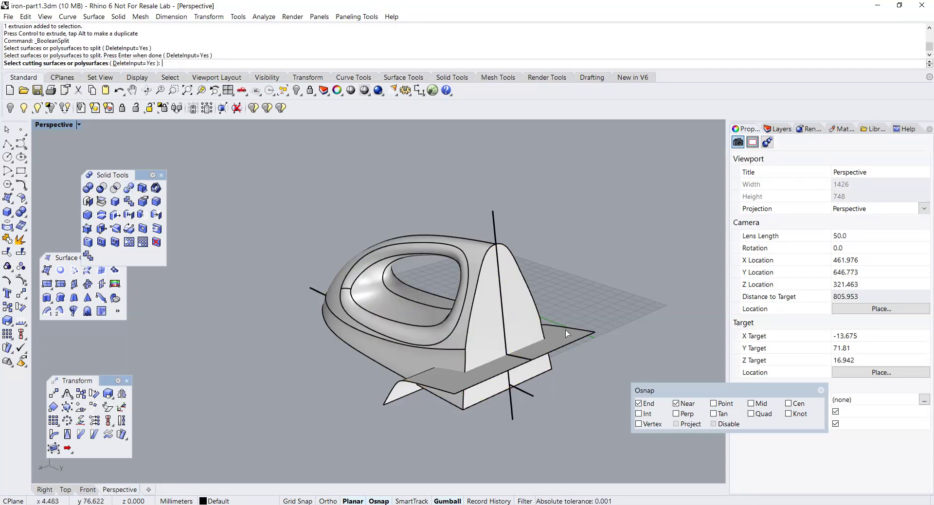
{"action": "left_click", "coordinate": [566, 334]}
{"action": "key", "text": "Return"}
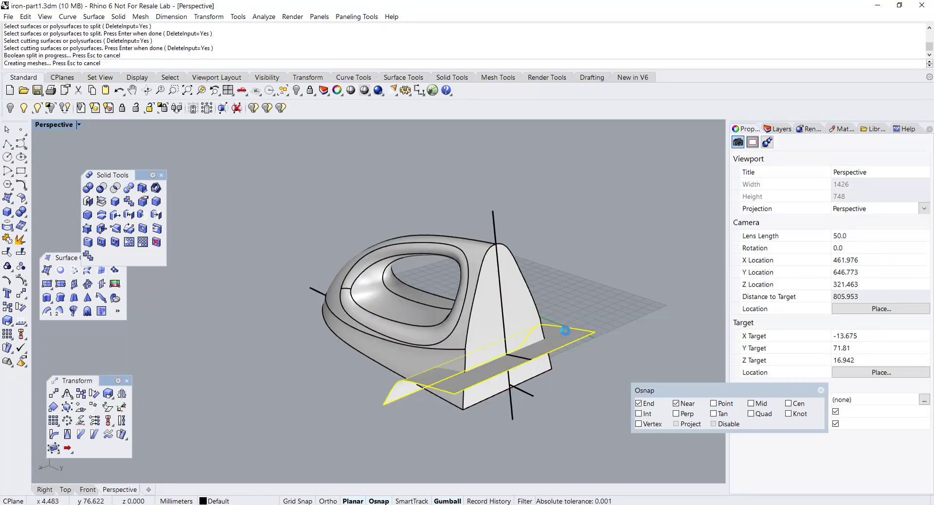
- Delete the cutting surface and the cut-off lower rear block
{"action": "left_click", "coordinate": [566, 334]}
{"action": "key", "text": "Delete"}
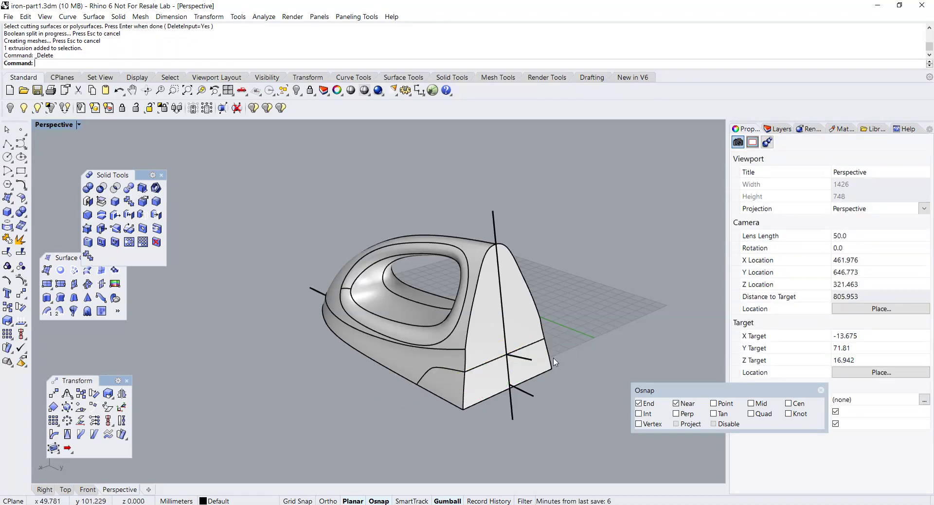
{"action": "left_click", "coordinate": [547, 359]}
{"action": "key", "text": "Delete"}
{"action": "right_click_drag", "start_coordinate": [546, 372], "coordinate": [586, 352]}
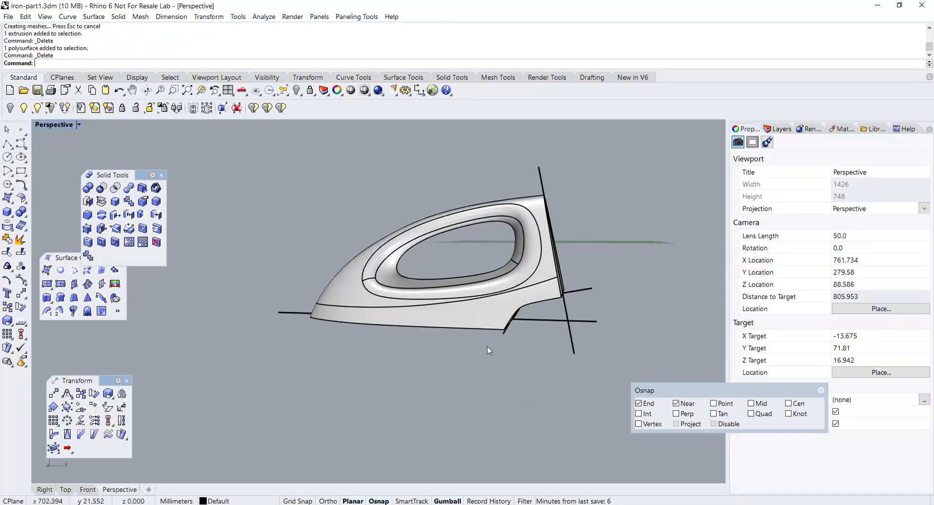
- Inspect the trimmed iron solid from the side and rear, then open the Solid menu
{"action": "right_click_drag", "start_coordinate": [488, 350], "coordinate": [416, 370]}
{"action": "left_click", "coordinate": [417, 370]}
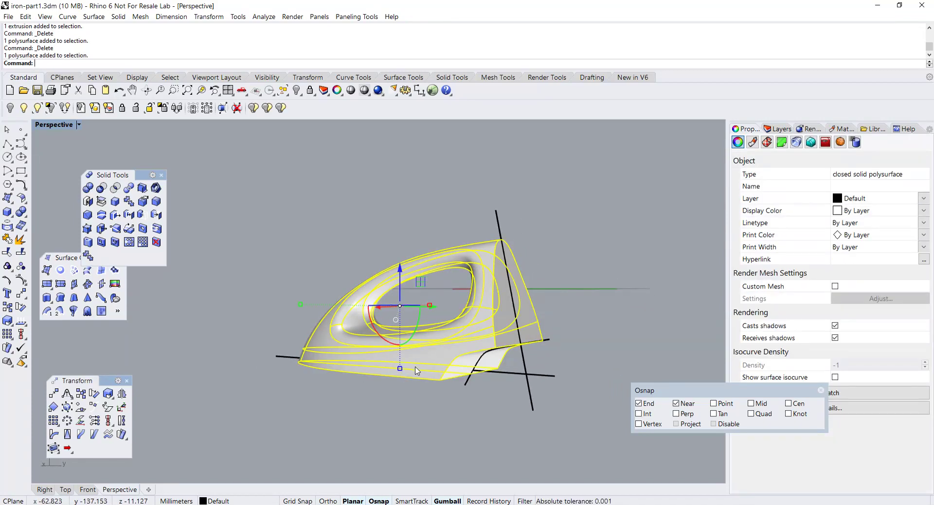
{"action": "key", "text": "Escape"}
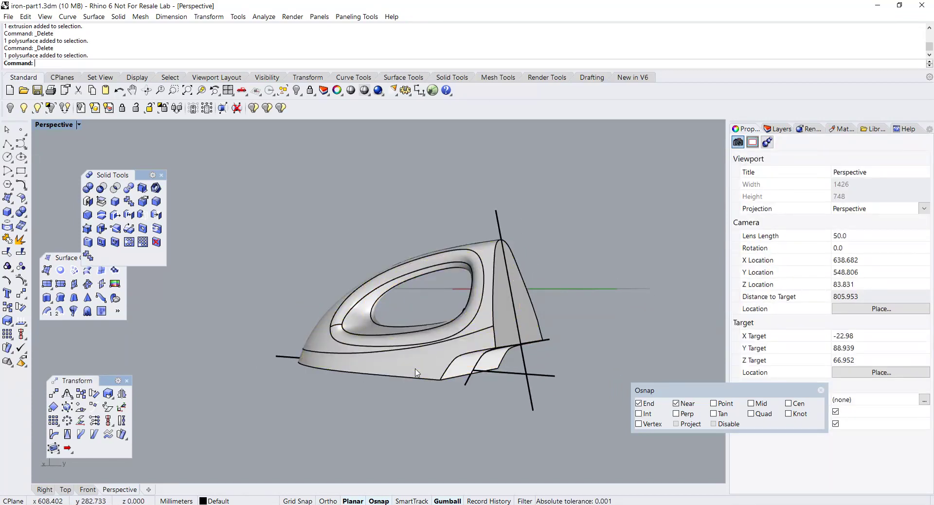
{"action": "right_click_drag", "start_coordinate": [415, 372], "coordinate": [346, 337]}
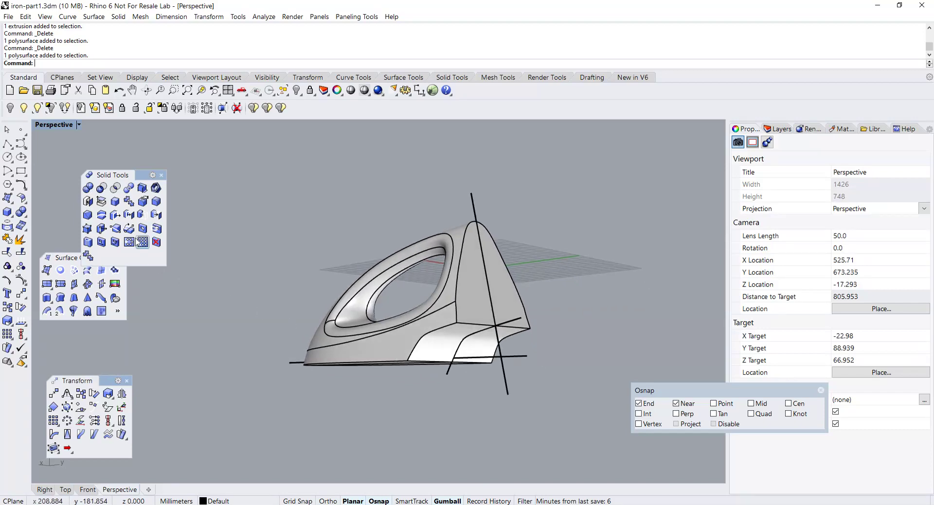
{"action": "left_click", "coordinate": [118, 17]}
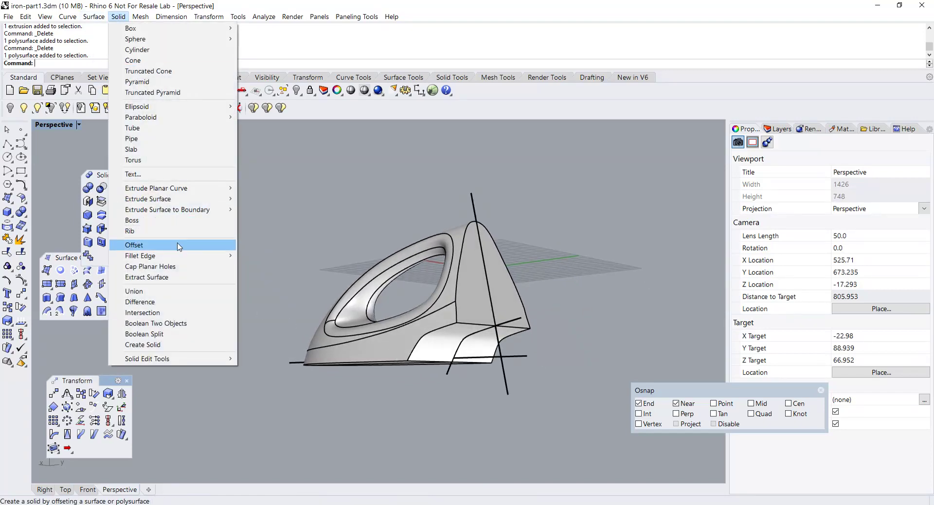
- Blend the rear block's side edge with a radius of 6
{"action": "mouse_move", "coordinate": [181, 256]}
{"action": "left_click", "coordinate": [265, 266]}
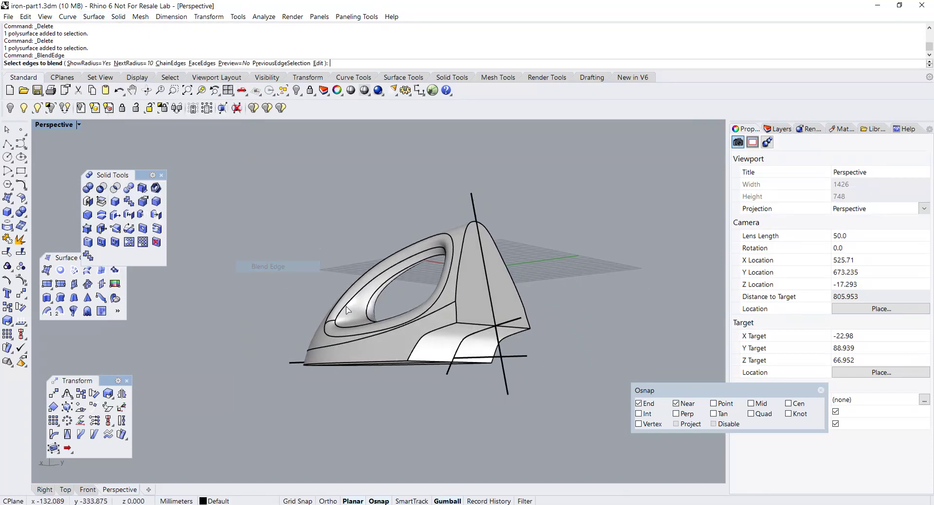
{"action": "right_click_drag", "start_coordinate": [272, 272], "coordinate": [344, 286]}
{"action": "left_click", "coordinate": [399, 306]}
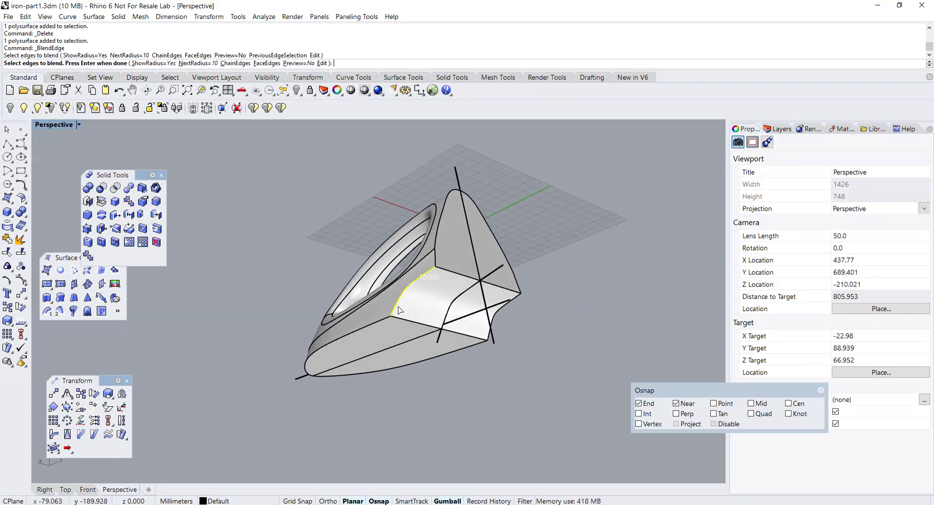
{"action": "key", "text": "Return"}
{"action": "scroll", "coordinate": [399, 309], "scroll_direction": "up", "scroll_amount": 4}
{"action": "right_click_drag", "start_coordinate": [399, 310], "coordinate": [382, 316]}
{"action": "left_click", "coordinate": [425, 261]}
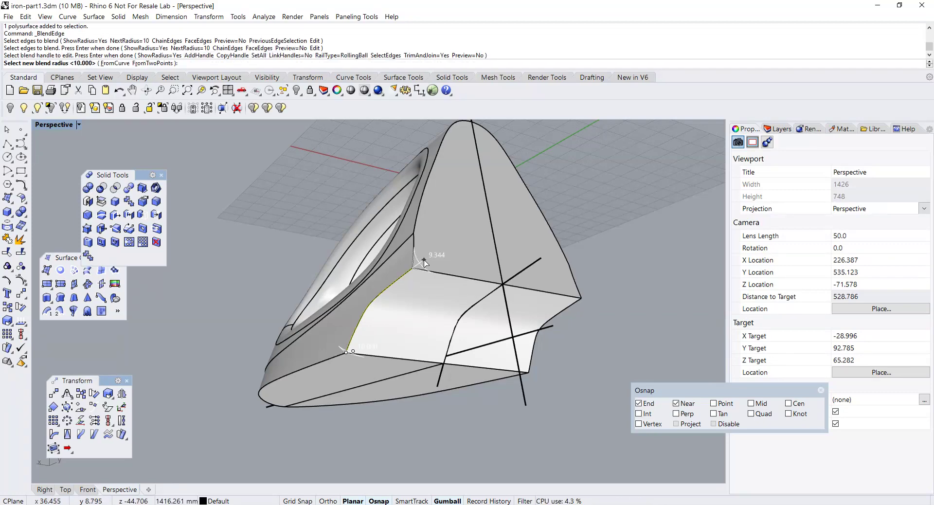
{"action": "type", "text": "6"}
{"action": "key", "text": "Return"}
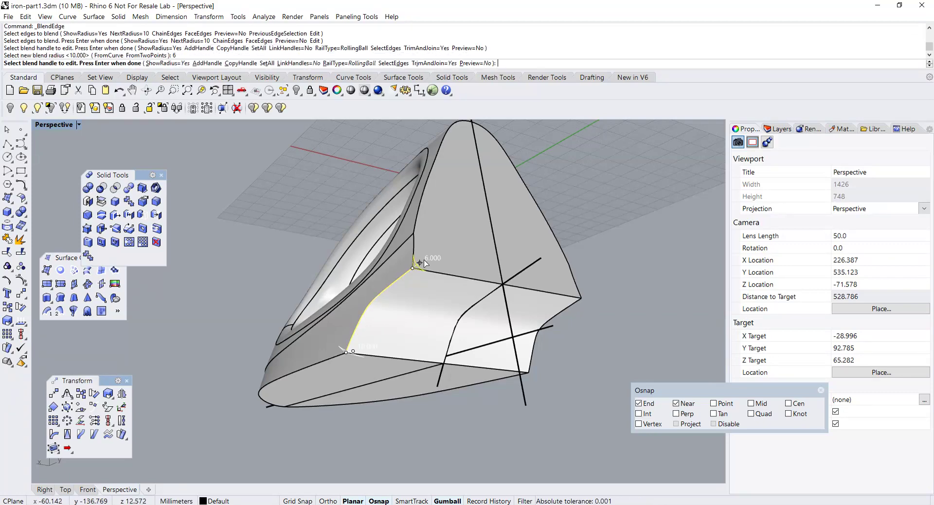
{"action": "key", "text": "Return"}
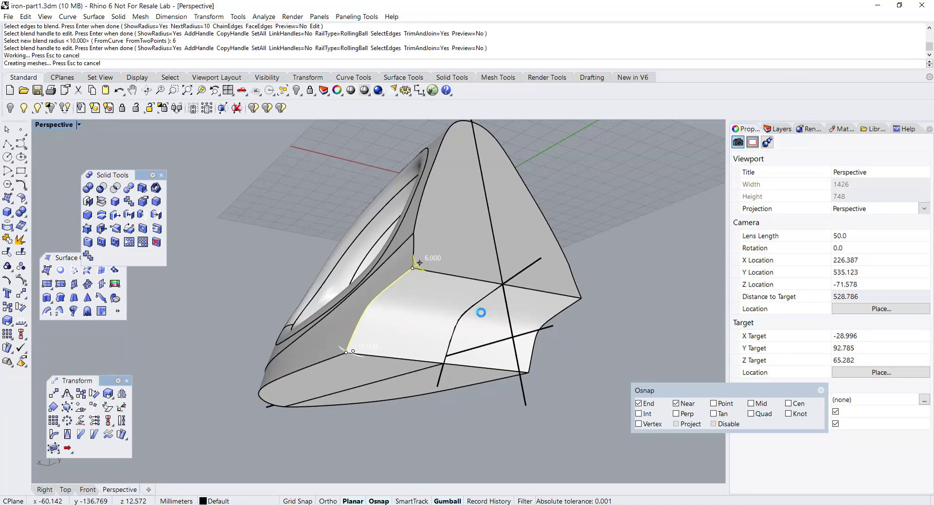
- Orbit around to the opposite rear edge of the iron
{"action": "right_click_drag", "start_coordinate": [481, 314], "coordinate": [393, 322]}
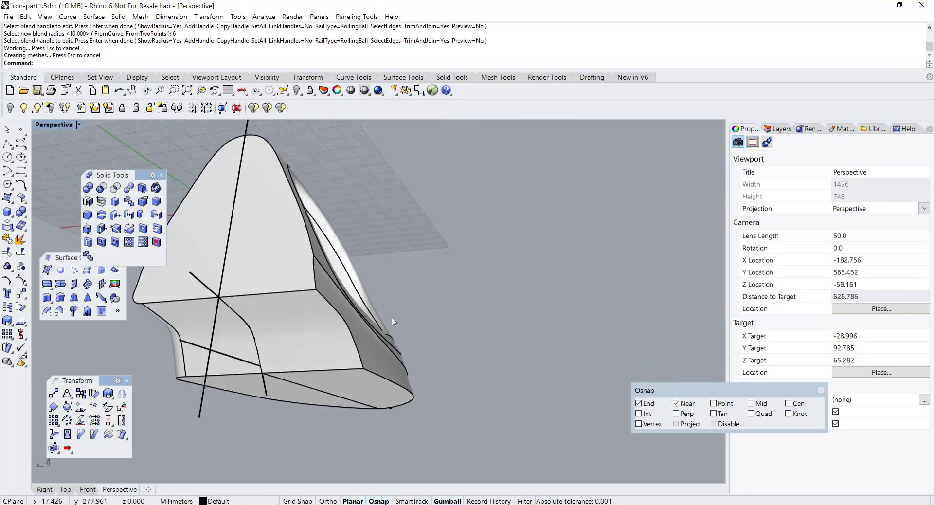
{"action": "left_click", "coordinate": [353, 335]}
{"action": "left_click", "coordinate": [440, 344]}
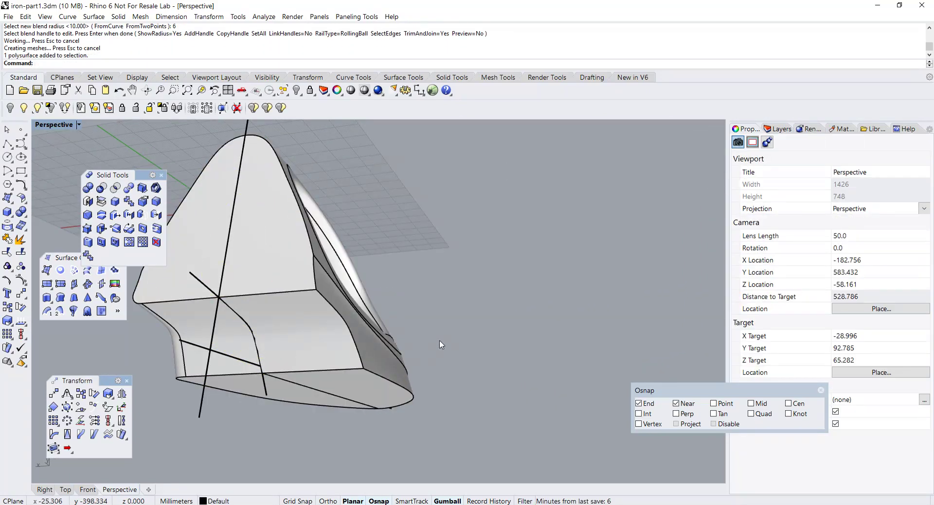
{"action": "right_click_drag", "start_coordinate": [440, 341], "coordinate": [567, 308], "text": "shift"}
- Blend the opposite rear side edge with radius 6 and inspect both blends
{"action": "right_click", "coordinate": [567, 309]}
{"action": "left_click", "coordinate": [500, 314]}
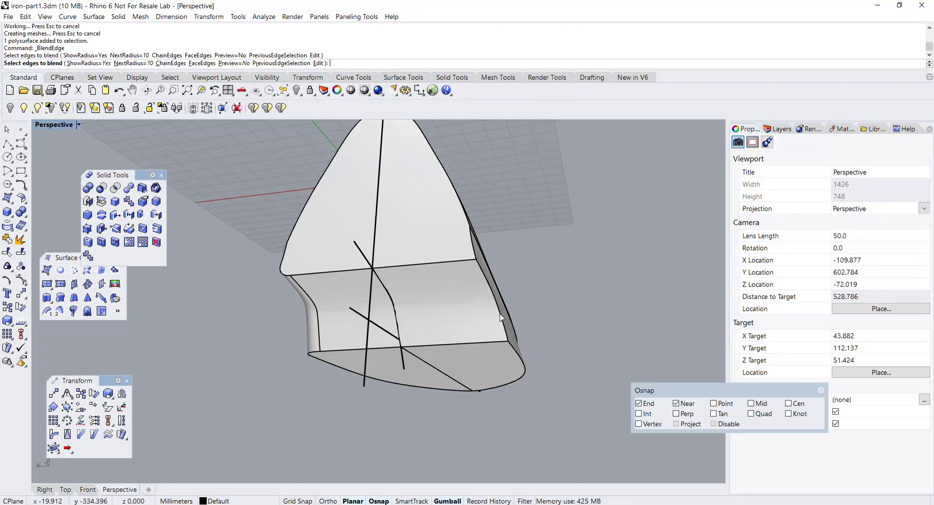
{"action": "left_click", "coordinate": [500, 317]}
{"action": "key", "text": "Return"}
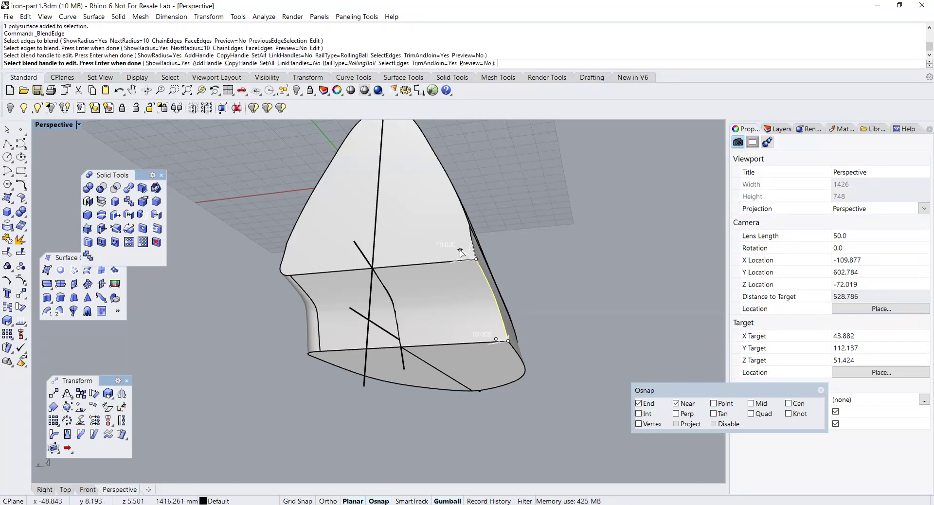
{"action": "left_click", "coordinate": [460, 250]}
{"action": "key", "text": "Return"}
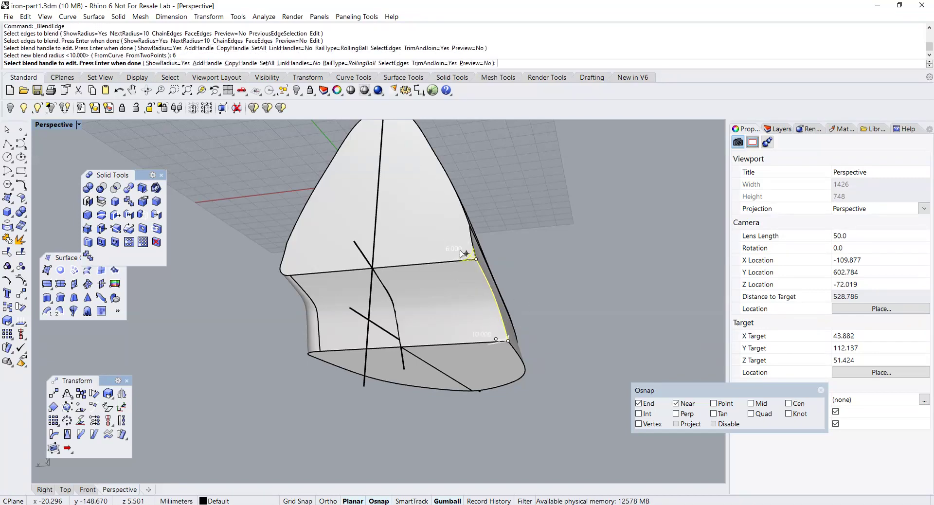
{"action": "key", "text": "Return"}
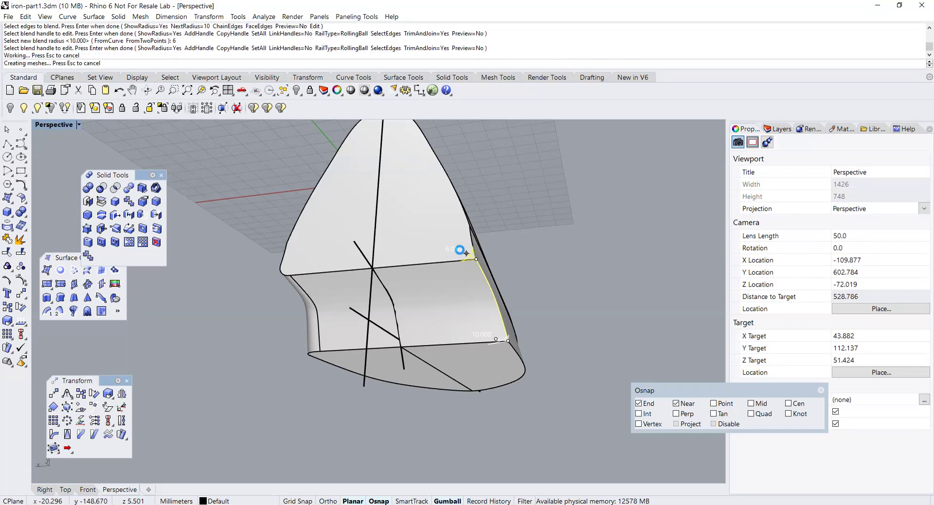
{"action": "right_click_drag", "start_coordinate": [454, 257], "coordinate": [643, 298]}
{"action": "right_click_drag", "start_coordinate": [346, 311], "coordinate": [415, 302]}
{"action": "scroll", "coordinate": [446, 316], "scroll_direction": "up", "scroll_amount": 3}
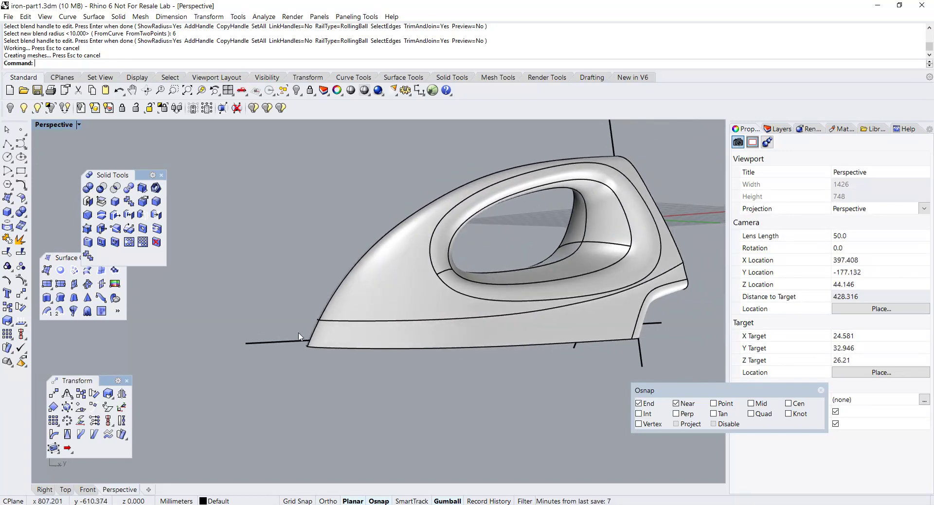
- Extrude the iron's base line into a flat plane and slide it along X under the iron
{"action": "left_click", "coordinate": [288, 346]}
{"action": "right_click_drag", "start_coordinate": [288, 346], "coordinate": [437, 297]}
{"action": "left_click_drag", "start_coordinate": [451, 278], "coordinate": [547, 362]}
{"action": "left_click_drag", "start_coordinate": [572, 310], "coordinate": [475, 292]}
{"action": "key", "text": "Escape"}
{"action": "right_click_drag", "start_coordinate": [475, 317], "coordinate": [462, 339]}
- Boolean Split the iron body with the plane, then delete the plane
{"action": "left_click", "coordinate": [128, 187]}
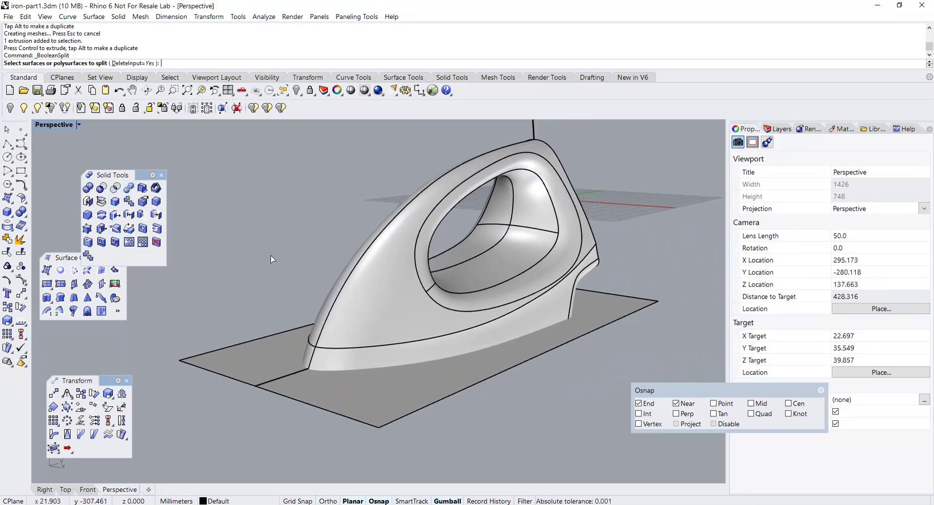
{"action": "left_click", "coordinate": [371, 309]}
{"action": "key", "text": "Return"}
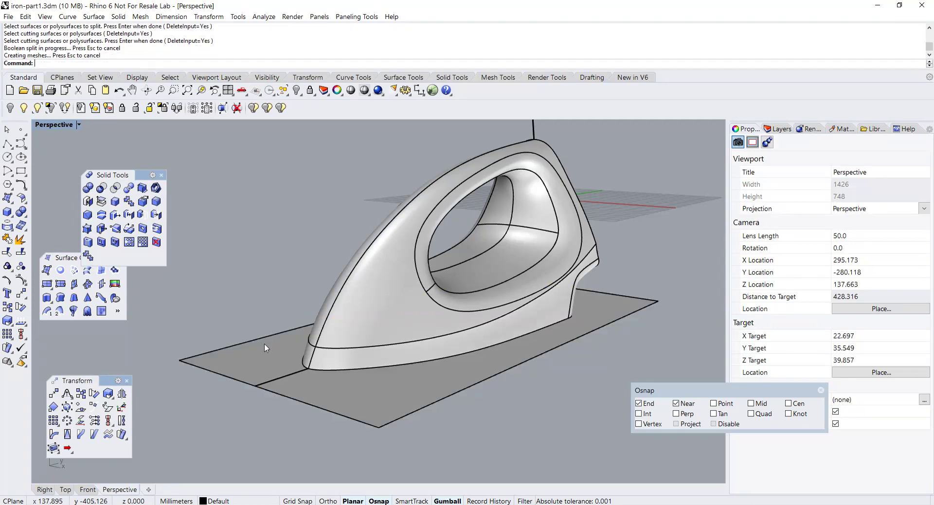
{"action": "left_click", "coordinate": [264, 343]}
{"action": "key", "text": "Delete"}
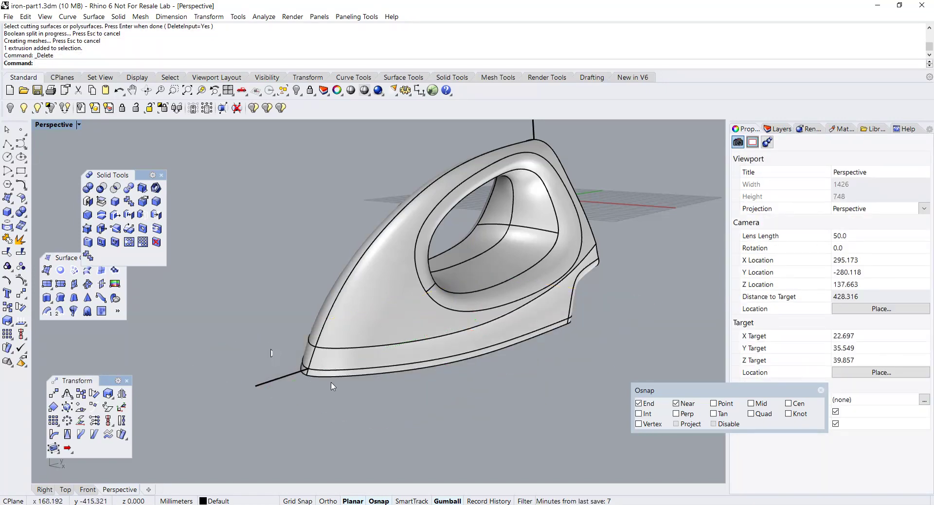
- Isolate the iron's bottom slab and explode it into separate surfaces
{"action": "scroll", "coordinate": [360, 393], "scroll_direction": "up", "scroll_amount": 2}
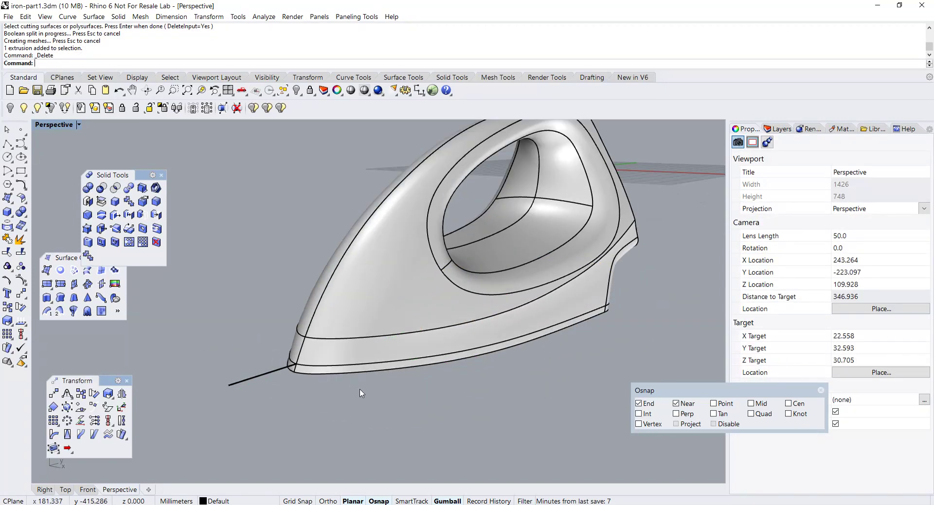
{"action": "left_click", "coordinate": [330, 373]}
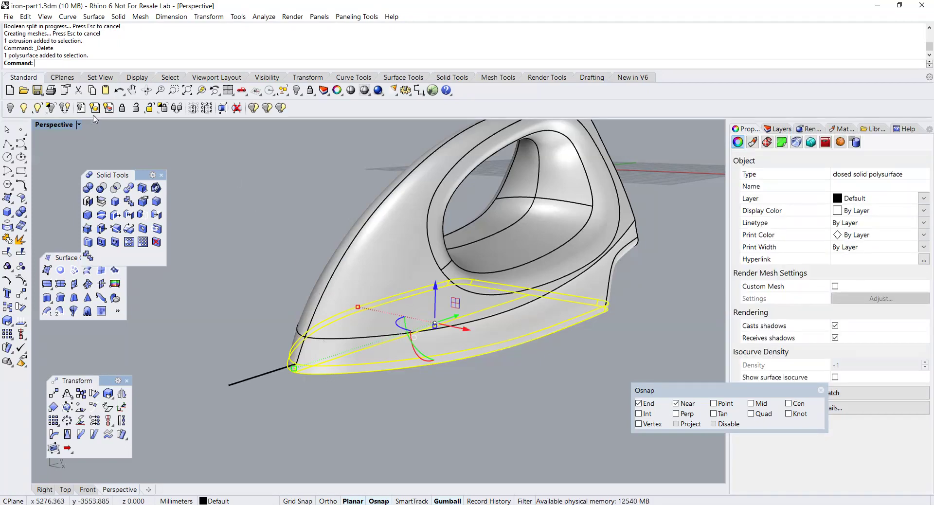
{"action": "left_click", "coordinate": [51, 108]}
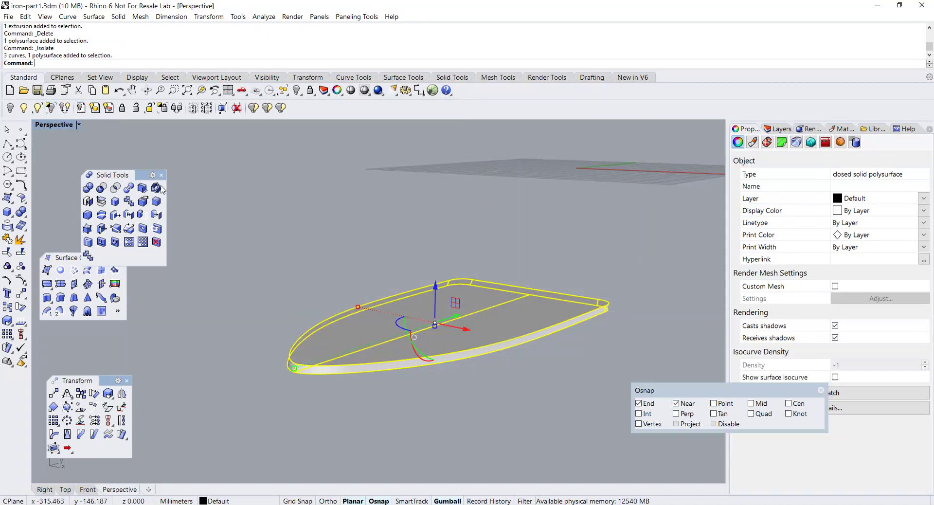
{"action": "left_click", "coordinate": [8, 240]}
{"action": "left_click", "coordinate": [284, 295]}
- Delete the slab's top surface, nose rim, lower rim and right rim strip
{"action": "left_click", "coordinate": [354, 334]}
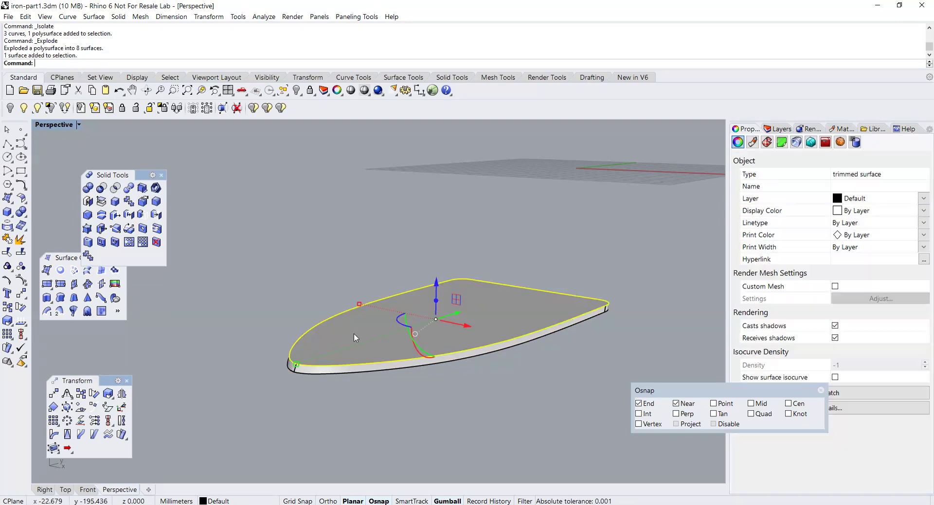
{"action": "key", "text": "Delete"}
{"action": "left_click", "coordinate": [337, 314]}
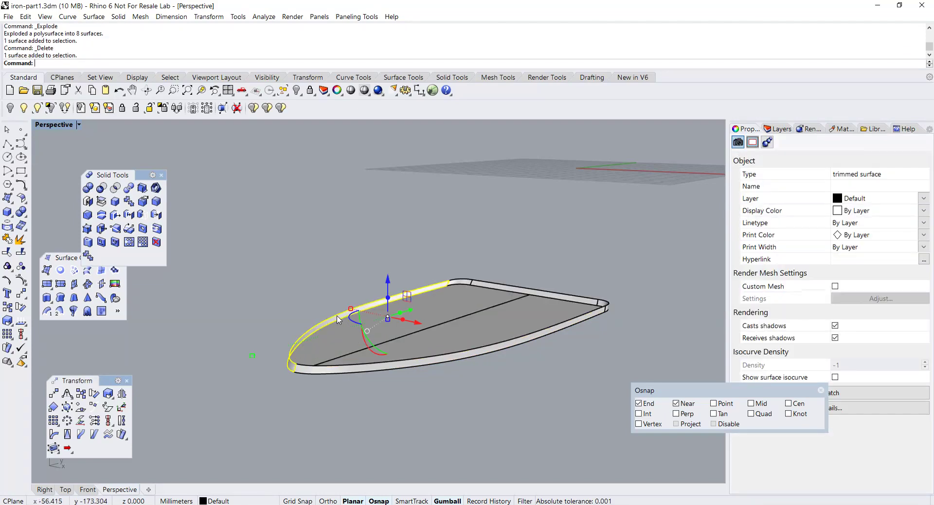
{"action": "key", "text": "Delete"}
{"action": "left_click", "coordinate": [324, 373]}
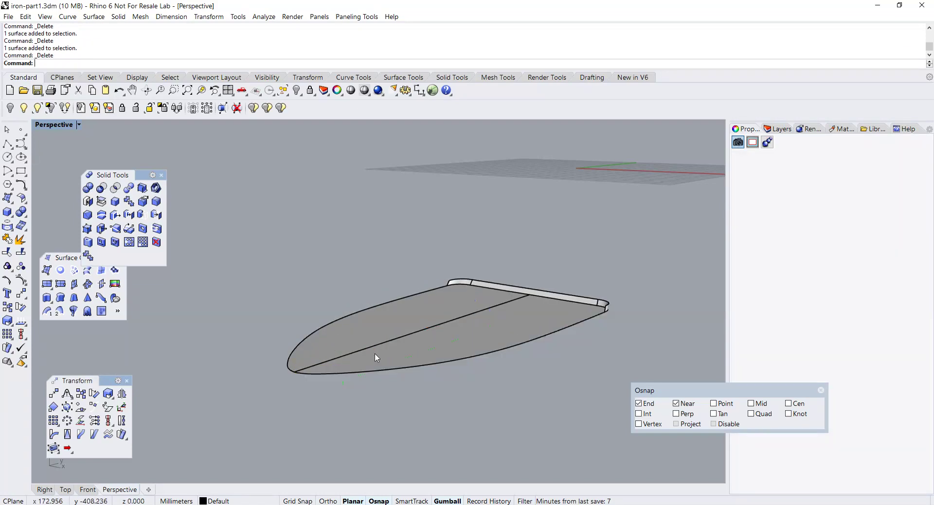
{"action": "key", "text": "Delete"}
{"action": "left_click", "coordinate": [553, 299]}
{"action": "key", "text": "Delete"}
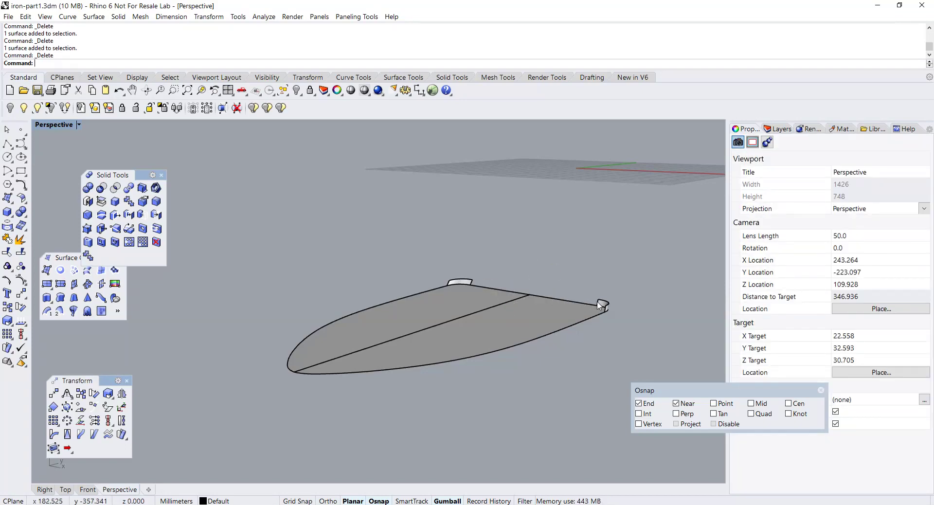
- Delete the small nose rim pieces and select the two remaining board halves
{"action": "left_click", "coordinate": [602, 305]}
{"action": "key", "text": "Delete"}
{"action": "left_click", "coordinate": [464, 281]}
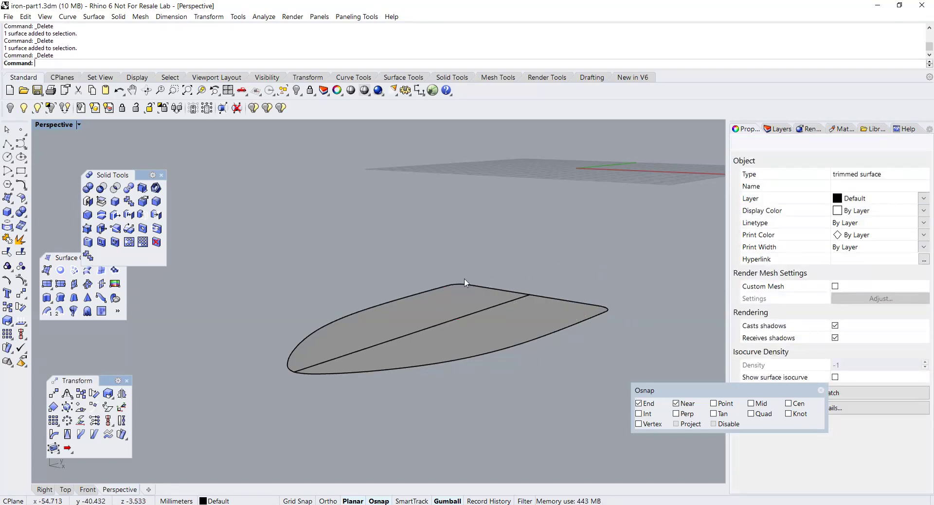
{"action": "key", "text": "Delete"}
{"action": "left_click", "coordinate": [433, 298]}
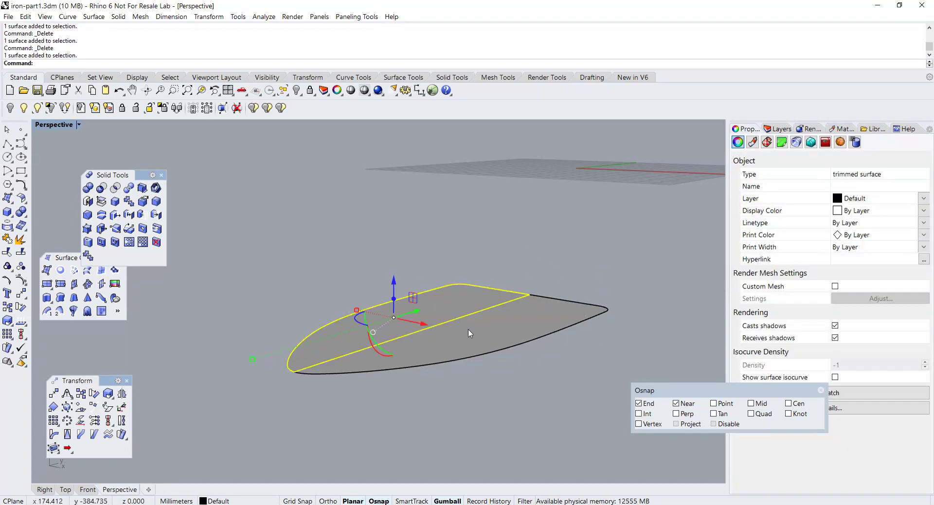
{"action": "left_click", "coordinate": [477, 337], "text": "shift"}
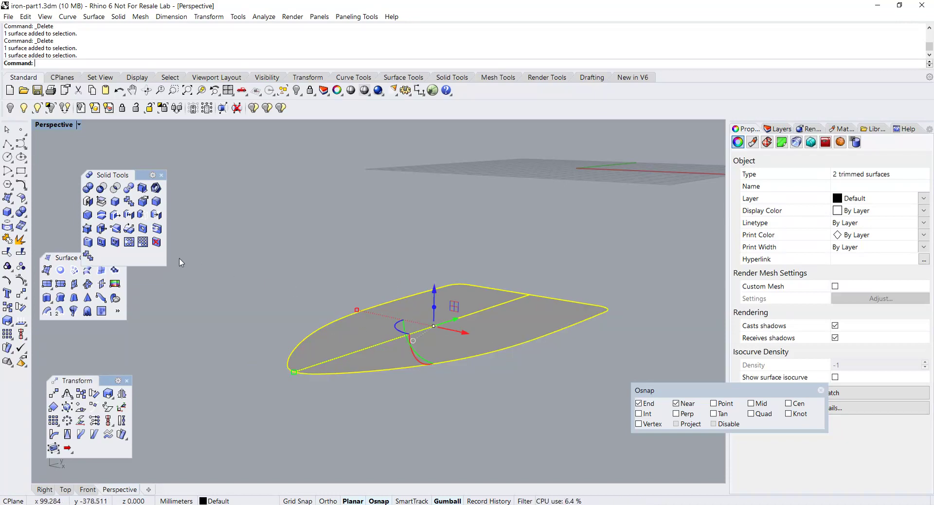
- Join the two sole pieces and extrude them -4 along the gumball Z axis into a solid slab
{"action": "left_click", "coordinate": [7, 239]}
{"action": "right_click_drag", "start_coordinate": [339, 317], "coordinate": [321, 307]}
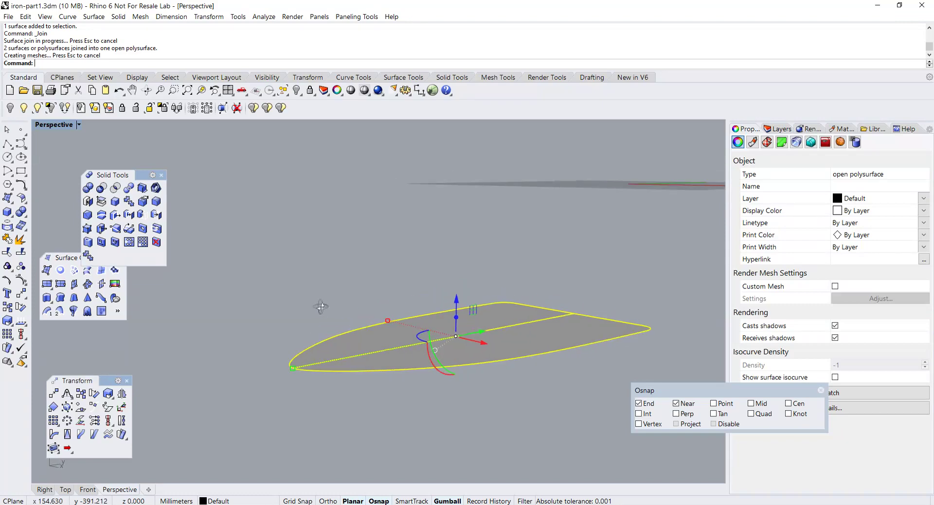
{"action": "right_click_drag", "start_coordinate": [497, 356], "coordinate": [413, 290]}
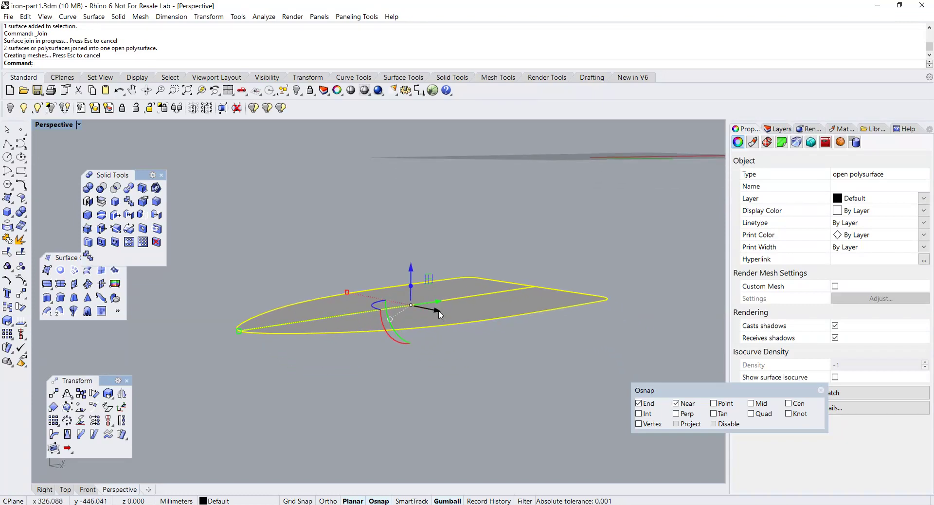
{"action": "left_click", "coordinate": [410, 285]}
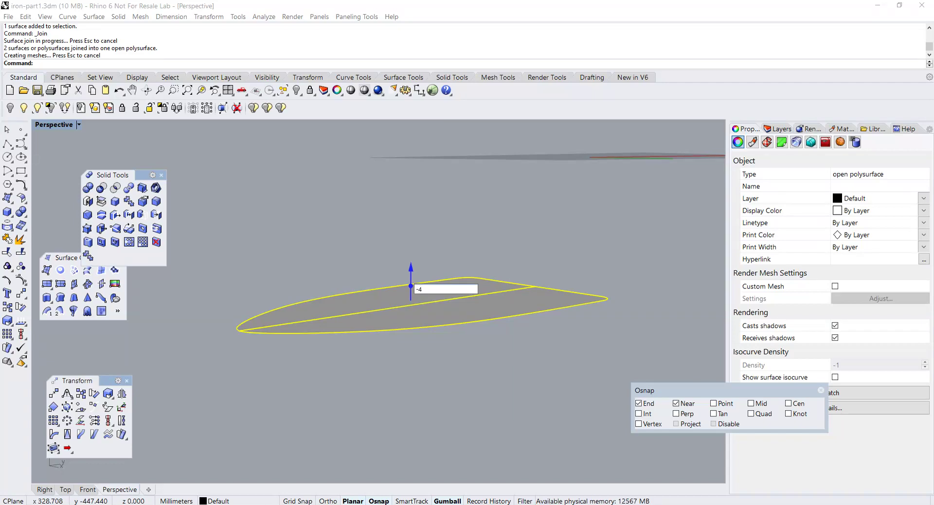
{"action": "key", "text": "Return"}
{"action": "key", "text": "Escape"}
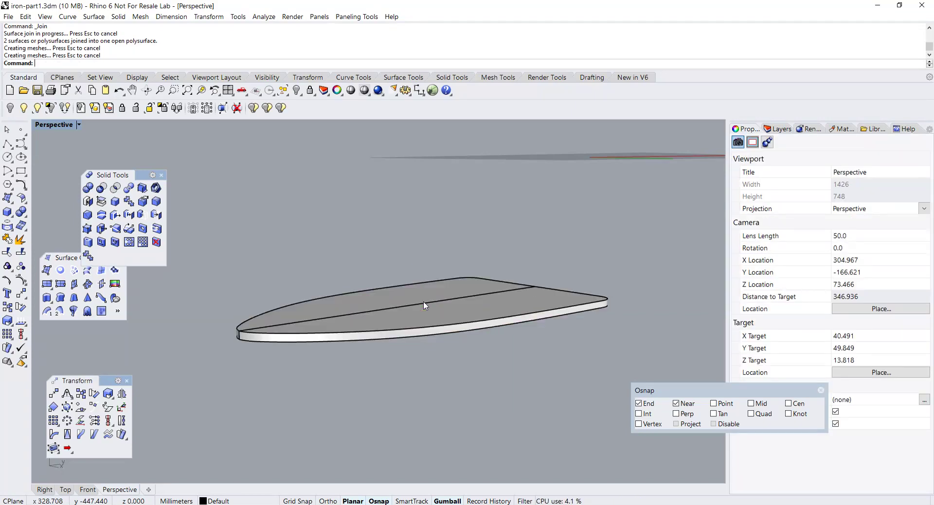
{"action": "right_click_drag", "start_coordinate": [423, 304], "coordinate": [393, 369]}
{"action": "scroll", "coordinate": [393, 370], "scroll_direction": "up", "scroll_amount": 2}
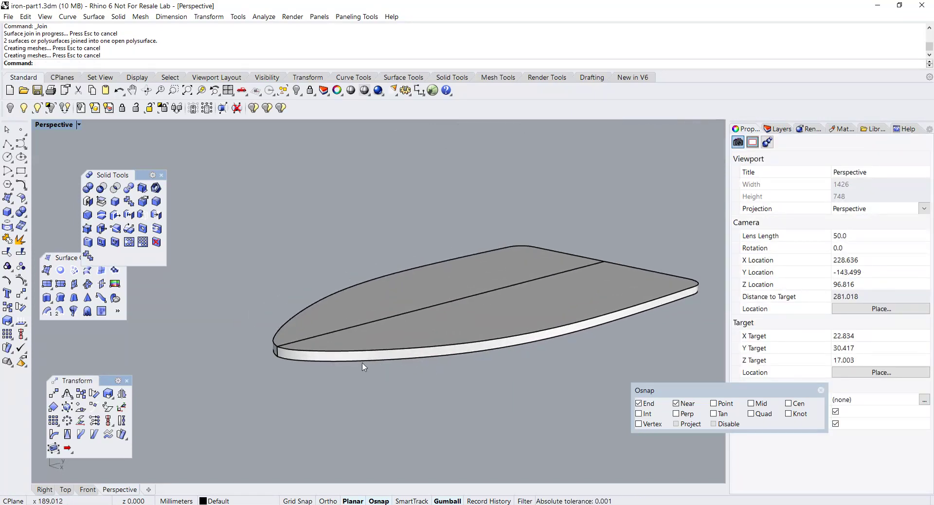
{"action": "left_click", "coordinate": [354, 361]}
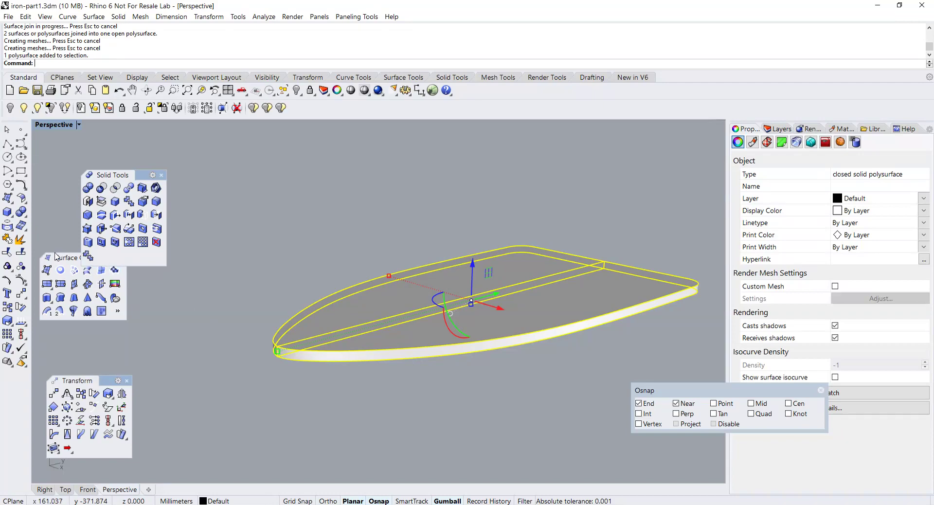
- Explode the slab into 6 surfaces and delete its two side walls
{"action": "left_click", "coordinate": [20, 239]}
{"action": "key", "text": "Escape"}
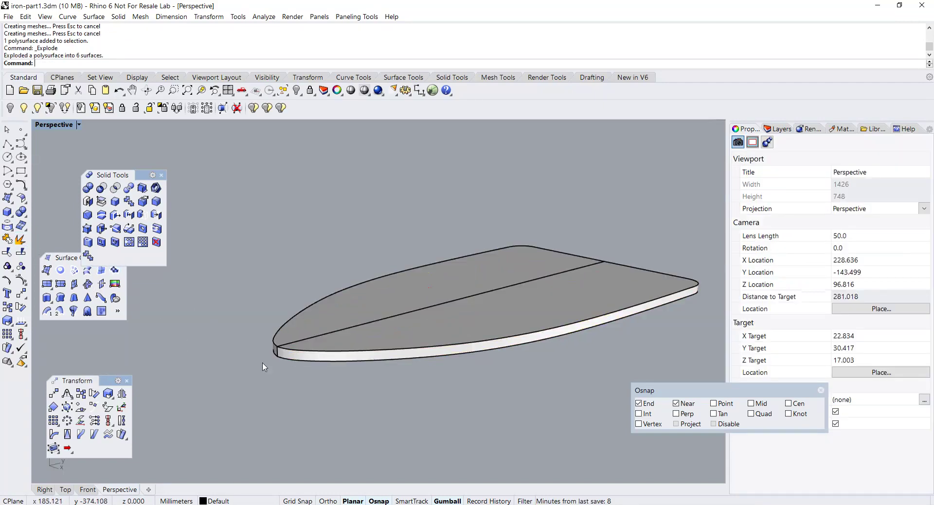
{"action": "left_click", "coordinate": [294, 359]}
{"action": "key", "text": "Delete"}
{"action": "right_click_drag", "start_coordinate": [293, 360], "coordinate": [471, 423]}
{"action": "left_click", "coordinate": [290, 376]}
{"action": "left_click", "coordinate": [290, 376]}
{"action": "key", "text": "Delete"}
{"action": "right_click_drag", "start_coordinate": [288, 421], "coordinate": [364, 386], "text": "shift"}
{"action": "scroll", "coordinate": [359, 403], "scroll_direction": "up", "scroll_amount": 2}
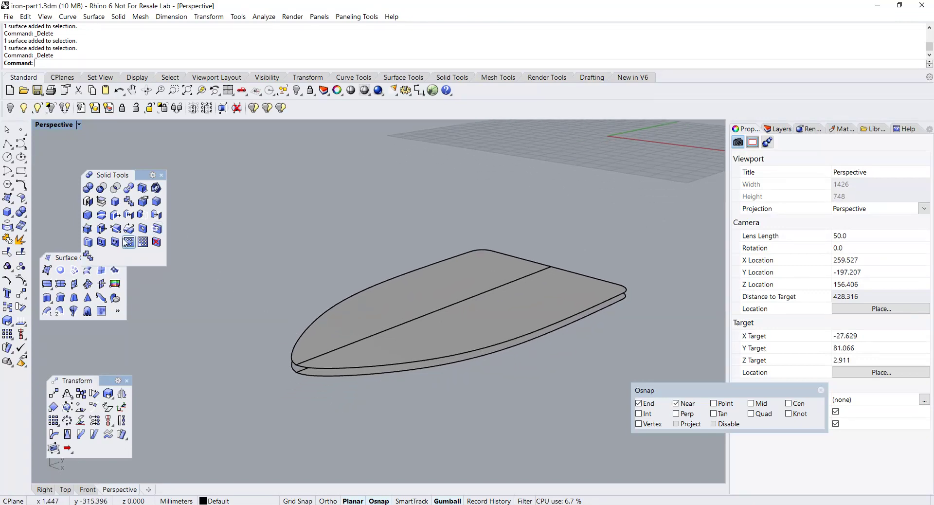
{"action": "left_click_drag", "start_coordinate": [142, 176], "coordinate": [180, 160]}
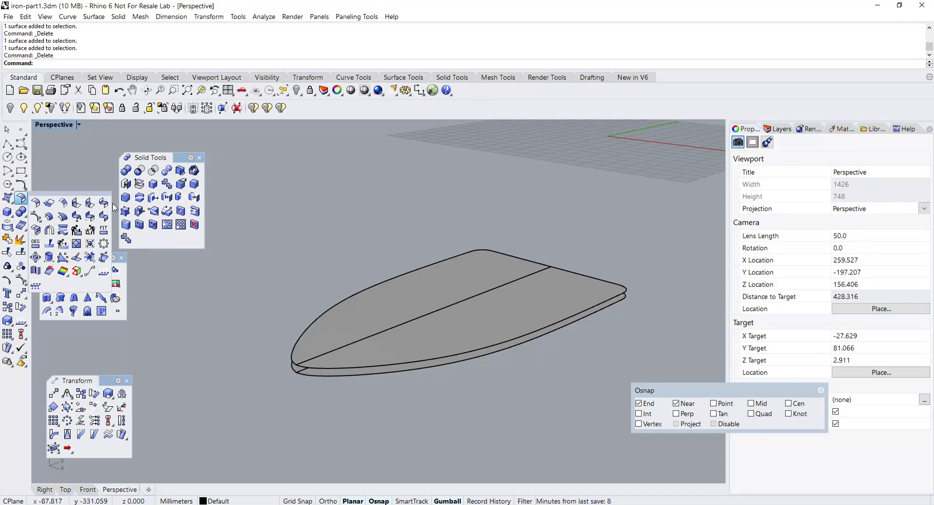
- Blend the top face edge to the bottom face edge with tangency to form a rounded rim
{"action": "left_click", "coordinate": [21, 199]}
{"action": "left_click", "coordinate": [320, 370]}
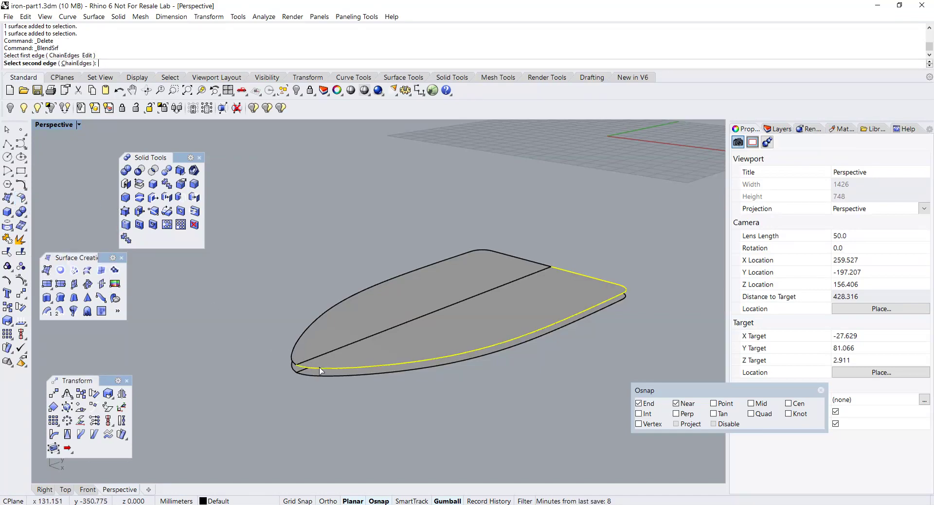
{"action": "left_click", "coordinate": [314, 376]}
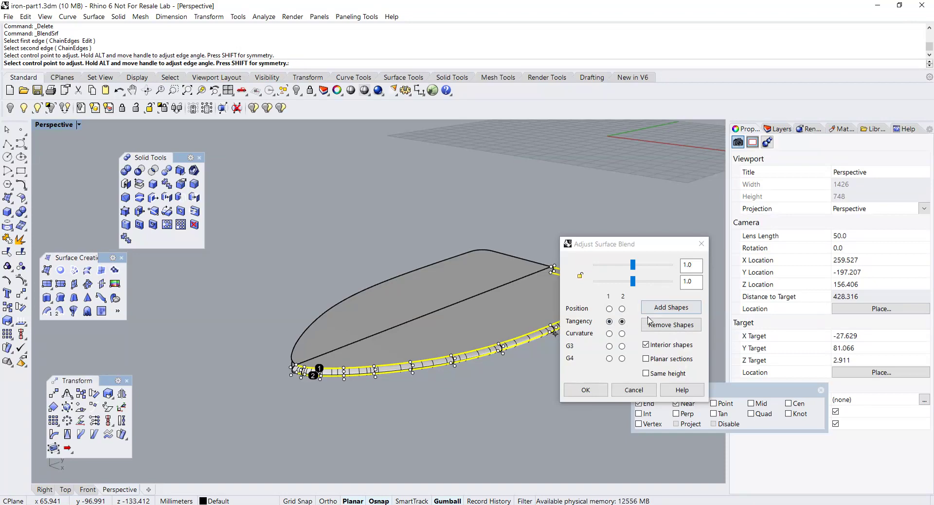
{"action": "right_click_drag", "start_coordinate": [521, 380], "coordinate": [411, 391]}
{"action": "scroll", "coordinate": [458, 390], "scroll_direction": "up", "scroll_amount": 8}
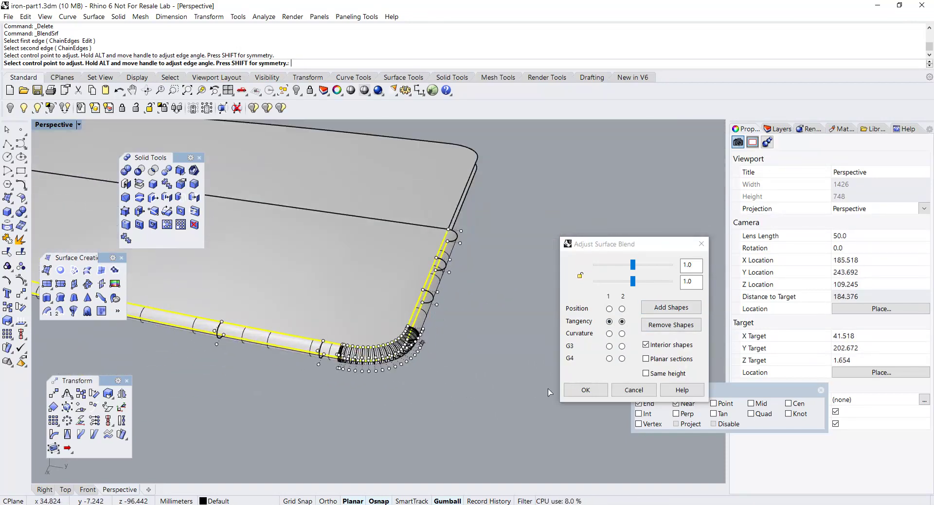
{"action": "left_click", "coordinate": [580, 391]}
{"action": "scroll", "coordinate": [496, 351], "scroll_direction": "down", "scroll_amount": 6}
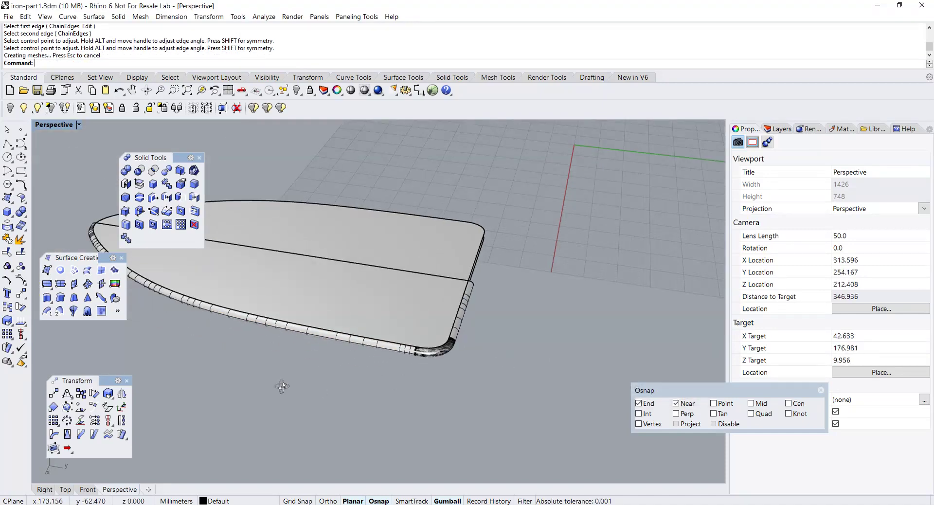
{"action": "right_click_drag", "start_coordinate": [278, 382], "coordinate": [546, 285]}
{"action": "right_click_drag", "start_coordinate": [302, 423], "coordinate": [354, 419]}
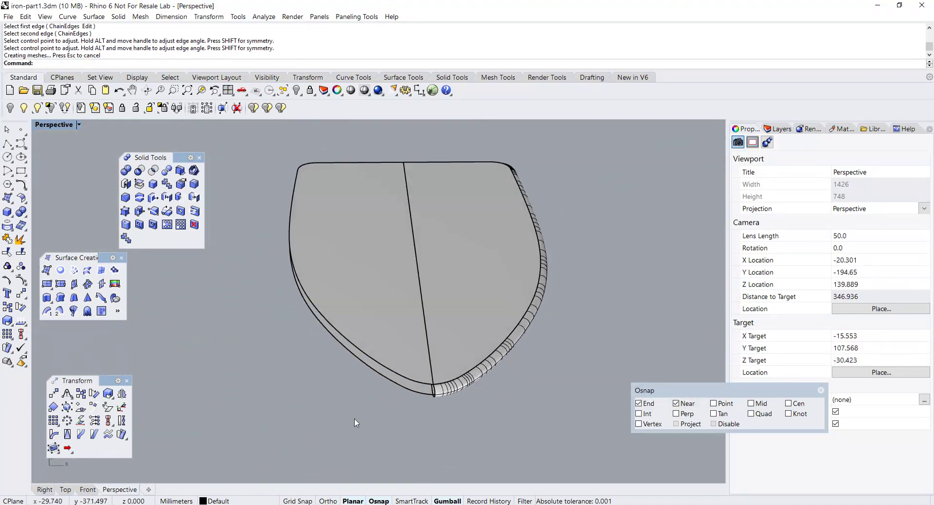
{"action": "left_click", "coordinate": [452, 397]}
{"action": "right_click_drag", "start_coordinate": [371, 400], "coordinate": [249, 382]}
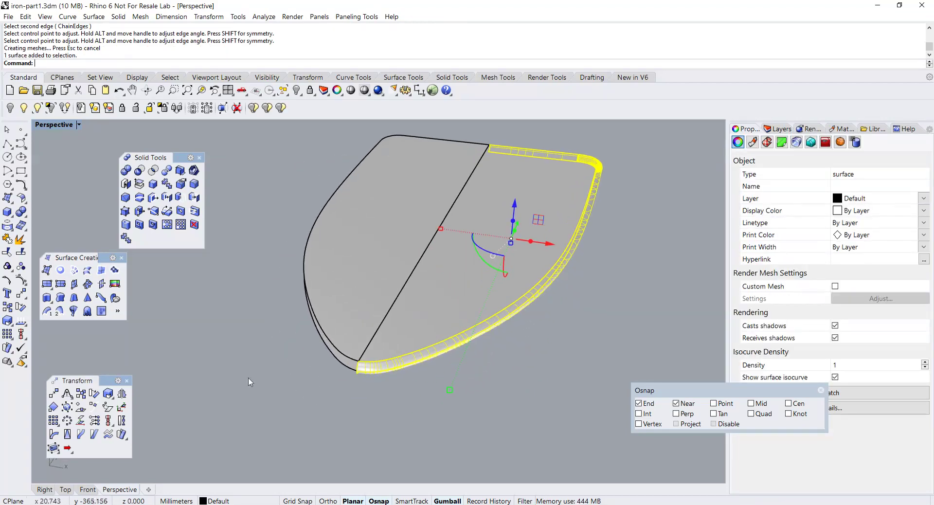
- Mirror the rim blend surface across the board's centre seam onto the other half
{"action": "left_click", "coordinate": [121, 394]}
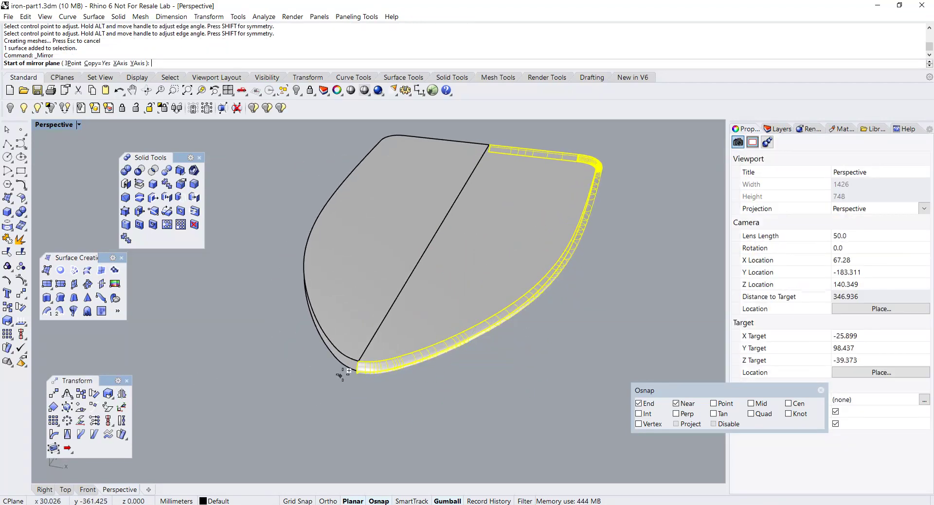
{"action": "left_click", "coordinate": [360, 359]}
{"action": "left_click", "coordinate": [335, 395]}
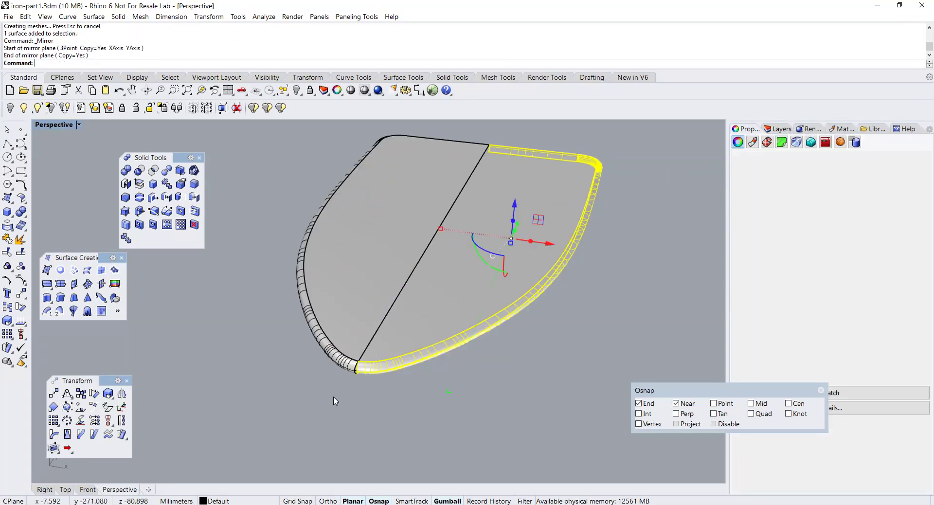
{"action": "scroll", "coordinate": [360, 397], "scroll_direction": "up", "scroll_amount": 5}
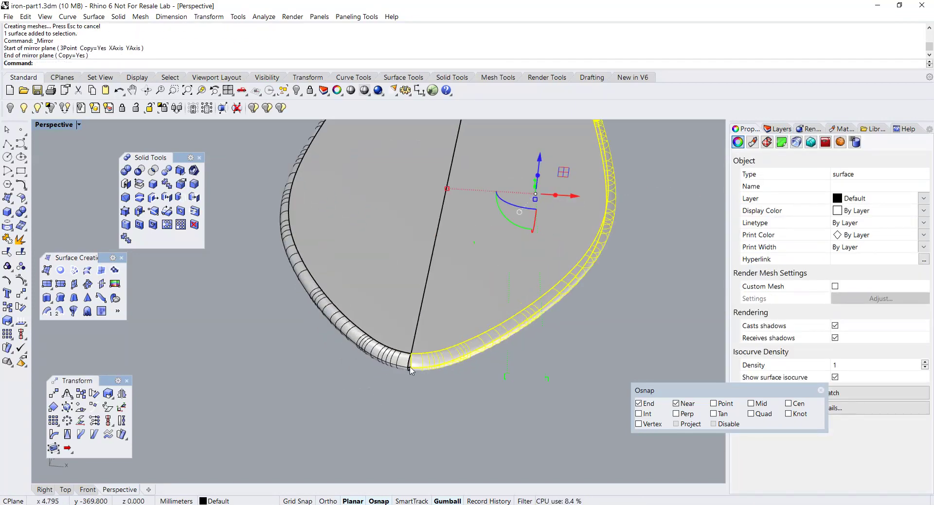
{"action": "key", "text": "Escape"}
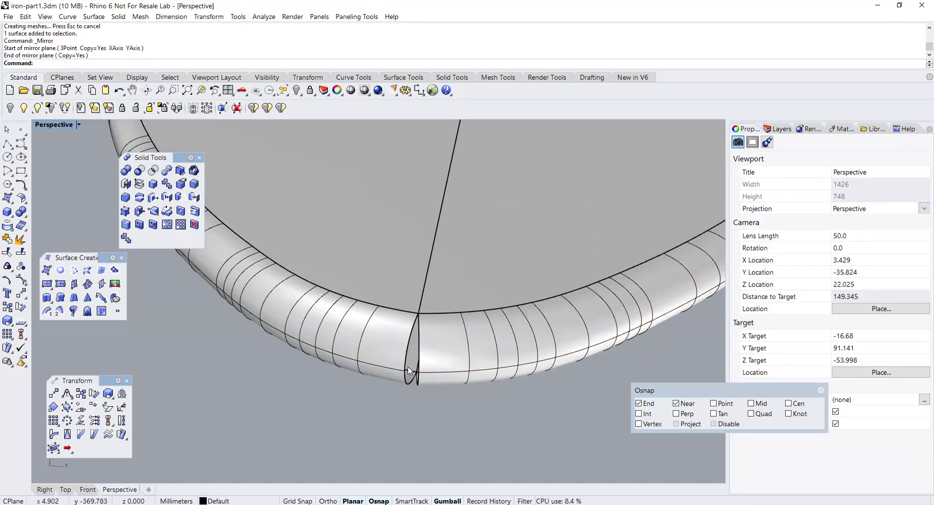
{"action": "scroll", "coordinate": [409, 372], "scroll_direction": "down", "scroll_amount": 2}
{"action": "right_click_drag", "start_coordinate": [404, 400], "coordinate": [358, 402]}
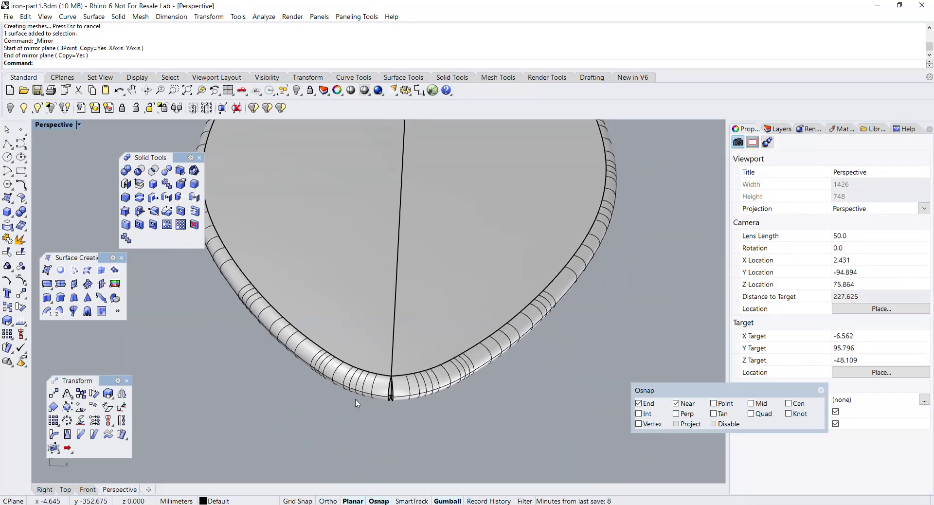
- Match the rim edge at the nose seam to its neighbouring edge with tangency
{"action": "left_click", "coordinate": [21, 199]}
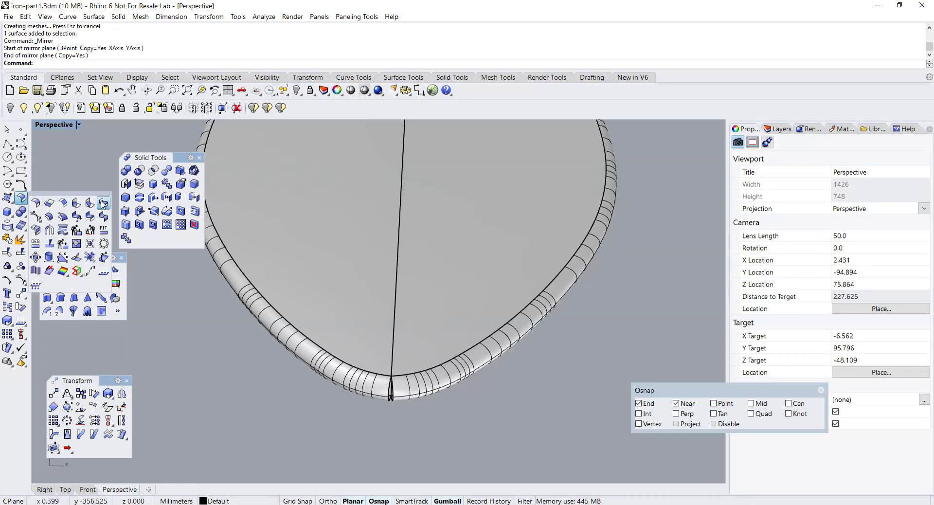
{"action": "left_click", "coordinate": [91, 218]}
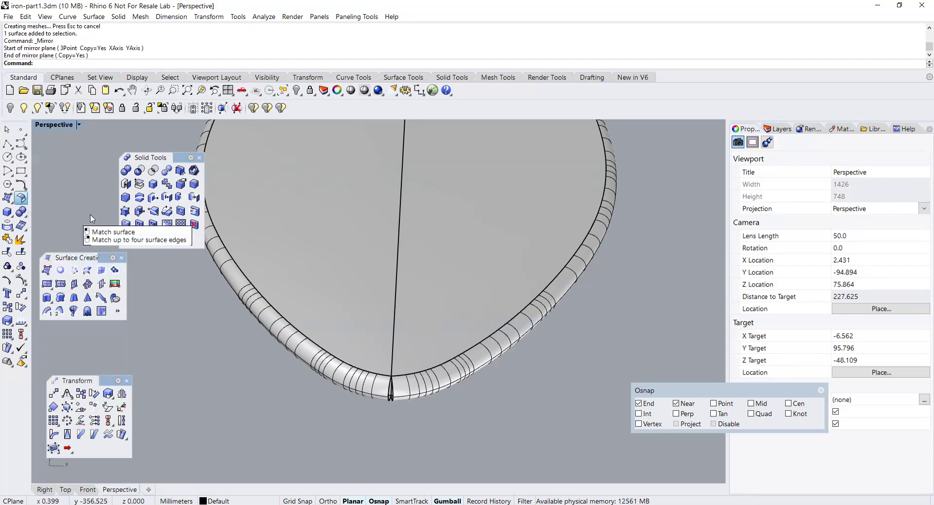
{"action": "scroll", "coordinate": [405, 385], "scroll_direction": "up", "scroll_amount": 2}
{"action": "left_click", "coordinate": [364, 400]}
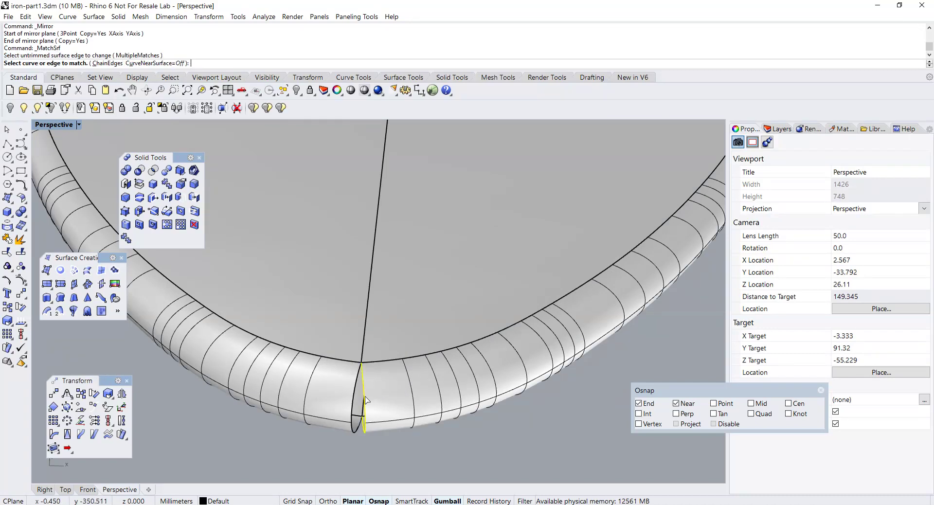
{"action": "left_click", "coordinate": [355, 400]}
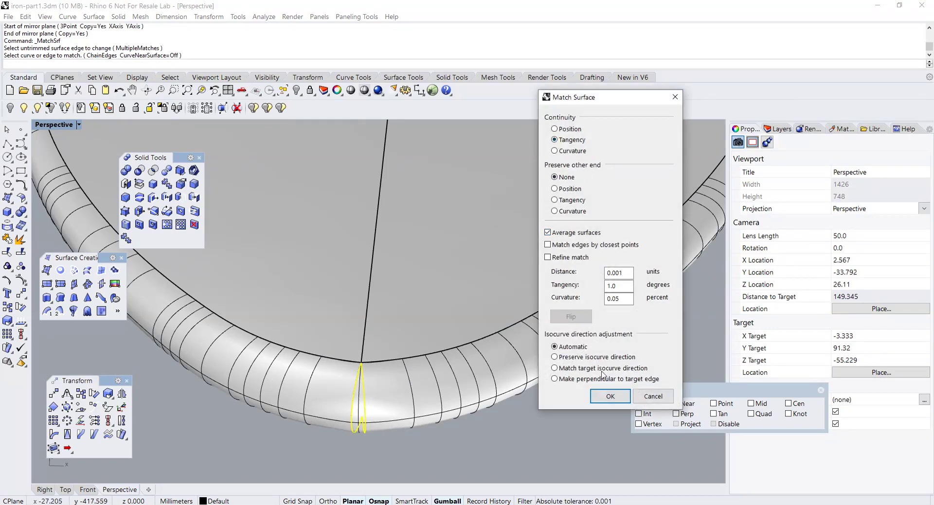
{"action": "left_click", "coordinate": [610, 397]}
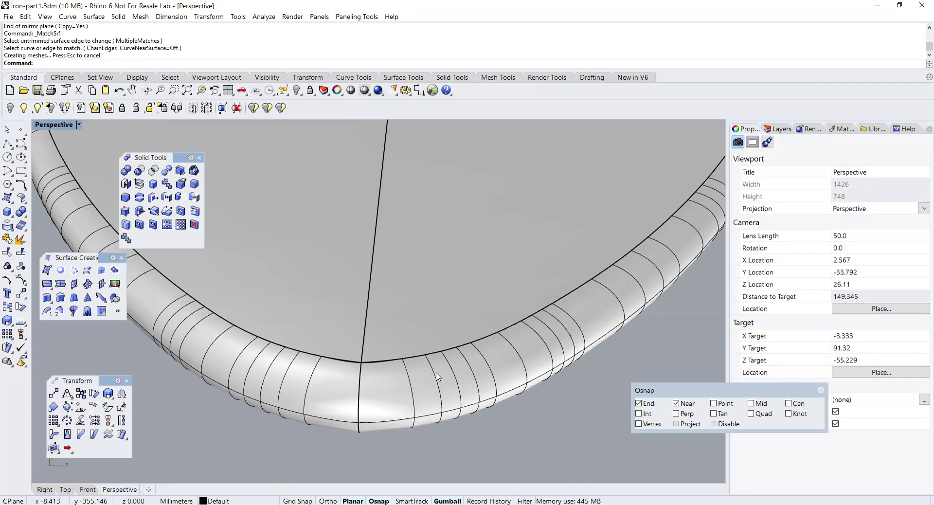
{"action": "scroll", "coordinate": [436, 373], "scroll_direction": "down", "scroll_amount": 10}
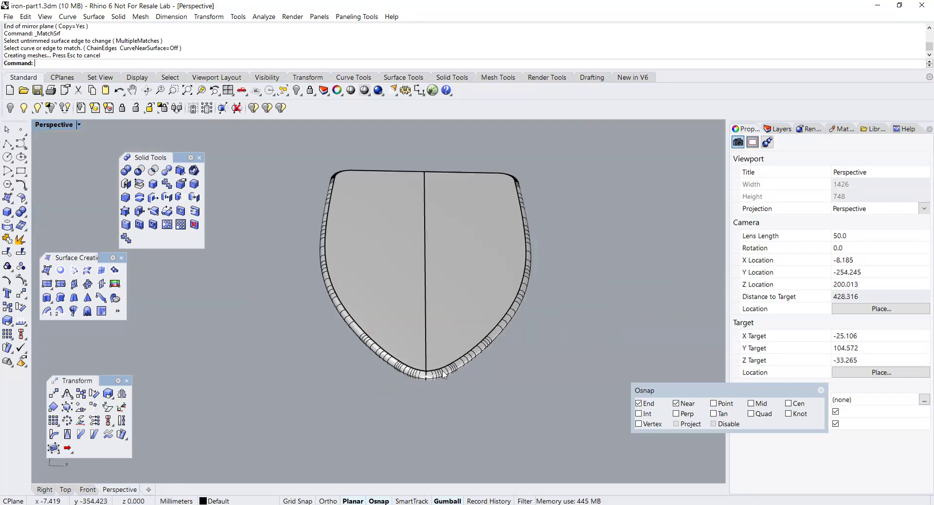
{"action": "right_click_drag", "start_coordinate": [465, 364], "coordinate": [218, 361]}
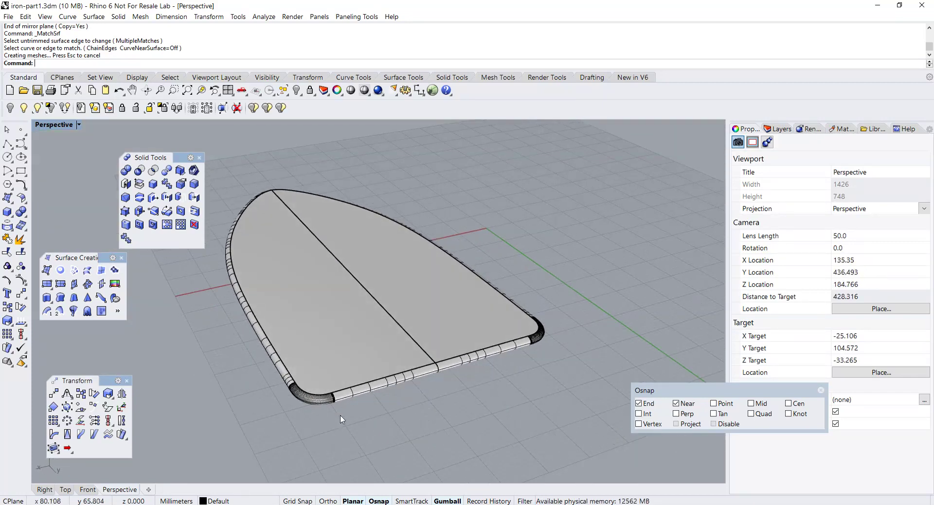
{"action": "right_click_drag", "start_coordinate": [342, 419], "coordinate": [372, 399]}
{"action": "scroll", "coordinate": [380, 389], "scroll_direction": "up", "scroll_amount": 6}
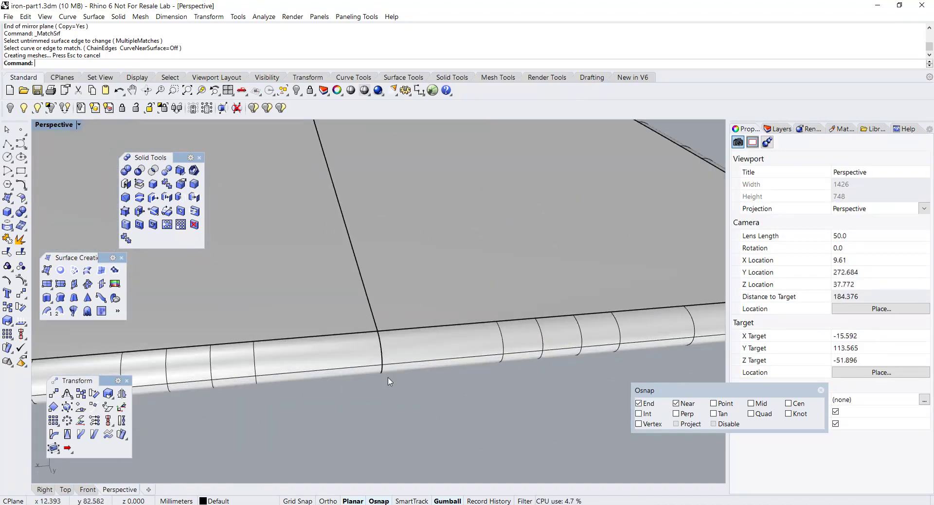
- Tangency-match the rim surface edge at the rear seam as well
{"action": "right_click", "coordinate": [397, 391]}
{"action": "left_click", "coordinate": [383, 349]}
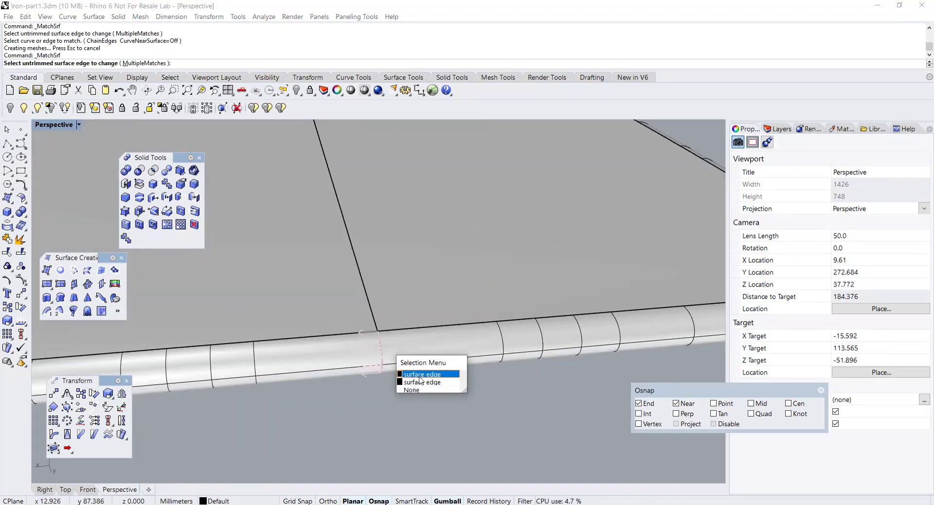
{"action": "left_click", "coordinate": [420, 377]}
{"action": "left_click", "coordinate": [382, 349]}
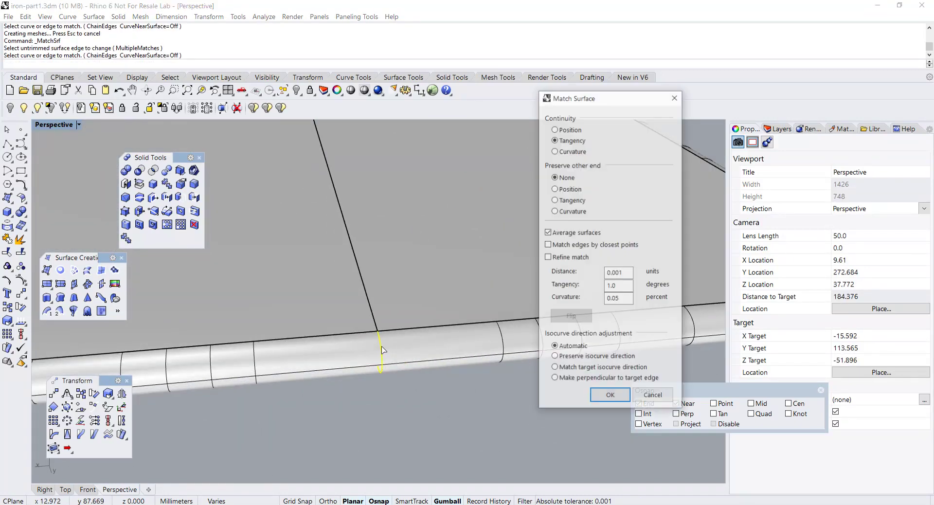
{"action": "left_click", "coordinate": [606, 398]}
{"action": "scroll", "coordinate": [545, 403], "scroll_direction": "down", "scroll_amount": 7}
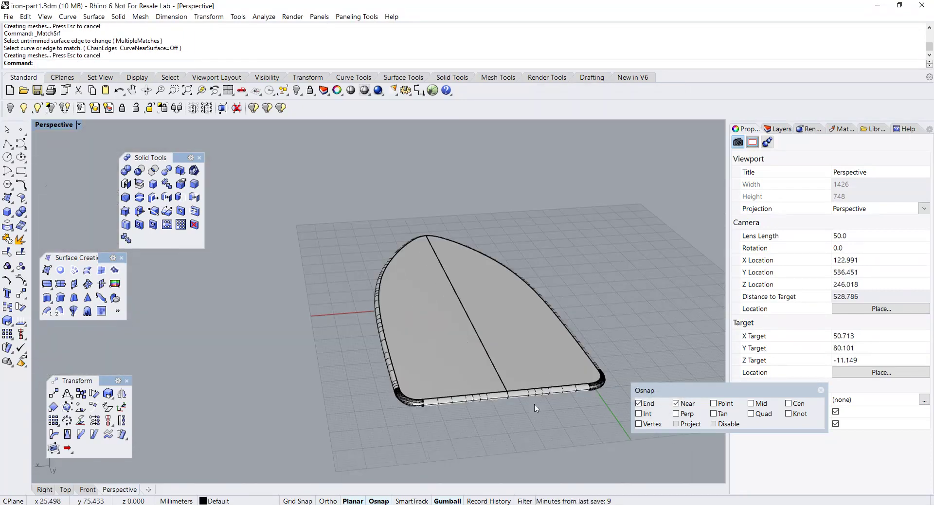
{"action": "right_click_drag", "start_coordinate": [535, 405], "coordinate": [295, 354]}
{"action": "scroll", "coordinate": [295, 355], "scroll_direction": "up", "scroll_amount": 1}
{"action": "scroll", "coordinate": [297, 358], "scroll_direction": "up", "scroll_amount": 5}
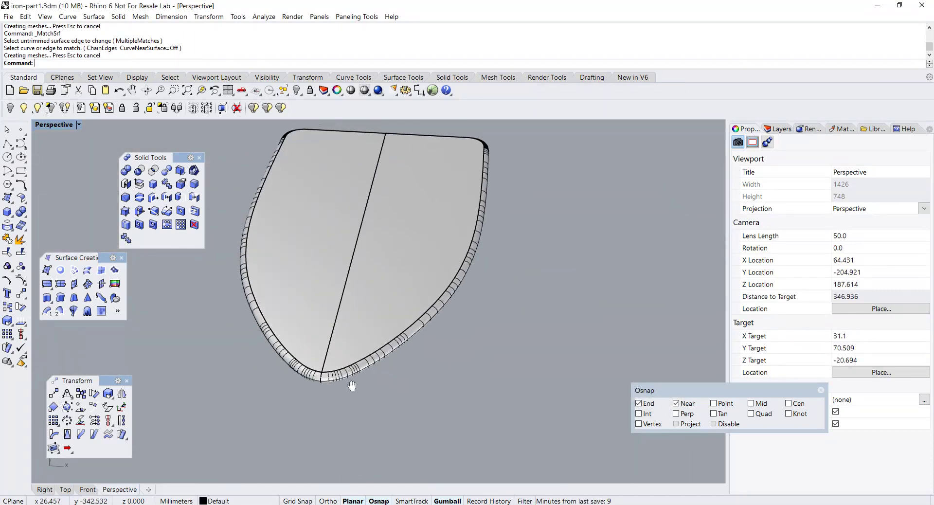
{"action": "left_click", "coordinate": [346, 333]}
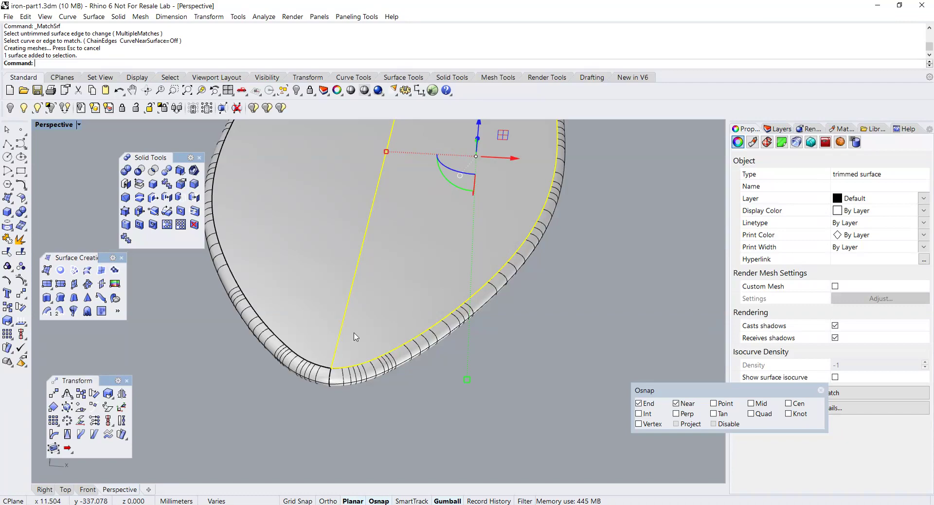
- Delete the three old top surfaces and turn off surface isocurves on the rim
{"action": "key", "text": "Delete"}
{"action": "left_click", "coordinate": [377, 335]}
{"action": "key", "text": "Delete"}
{"action": "left_click", "coordinate": [317, 325]}
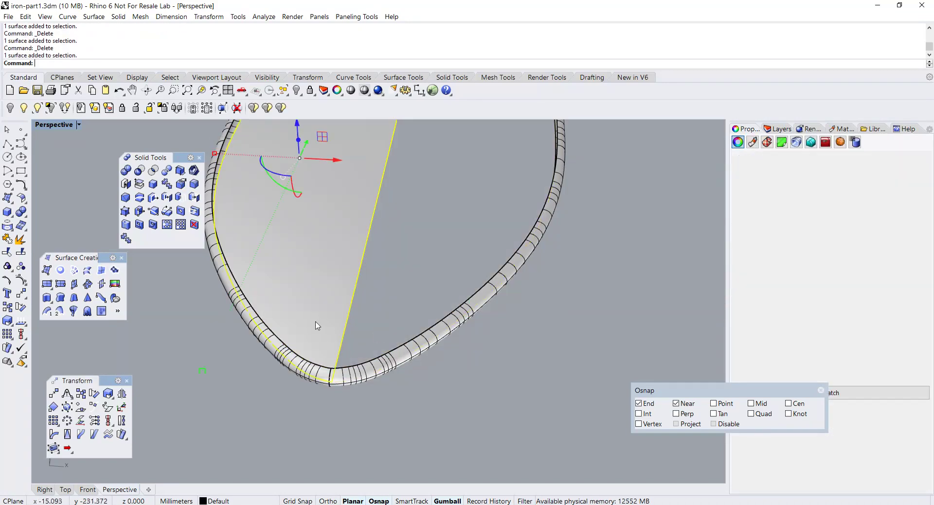
{"action": "key", "text": "Delete"}
{"action": "scroll", "coordinate": [317, 325], "scroll_direction": "down", "scroll_amount": 5}
{"action": "right_click_drag", "start_coordinate": [317, 323], "coordinate": [290, 328]}
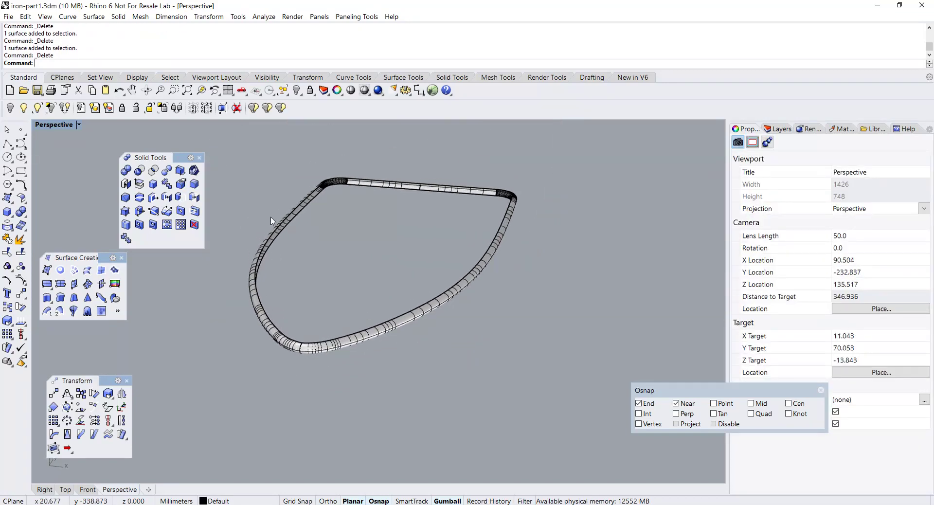
{"action": "left_click_drag", "start_coordinate": [279, 184], "coordinate": [567, 427]}
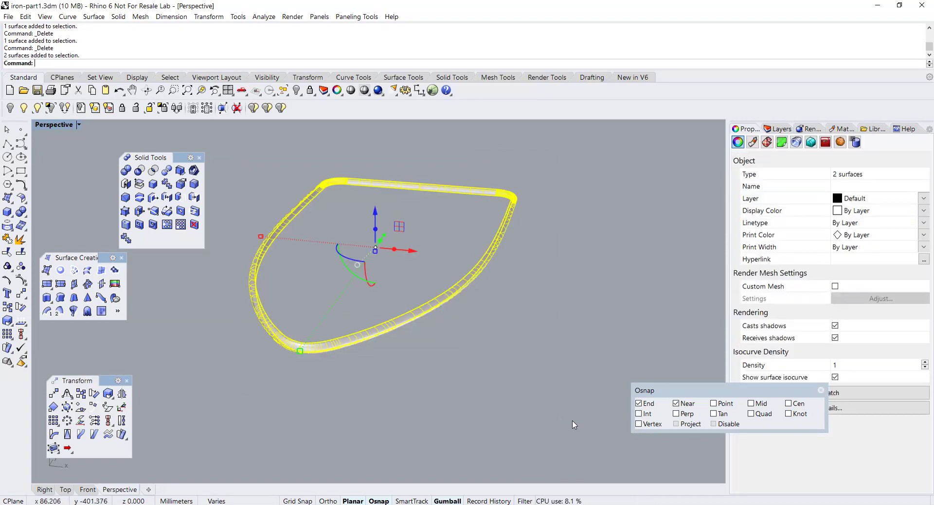
{"action": "left_click", "coordinate": [837, 376]}
{"action": "left_click", "coordinate": [480, 371]}
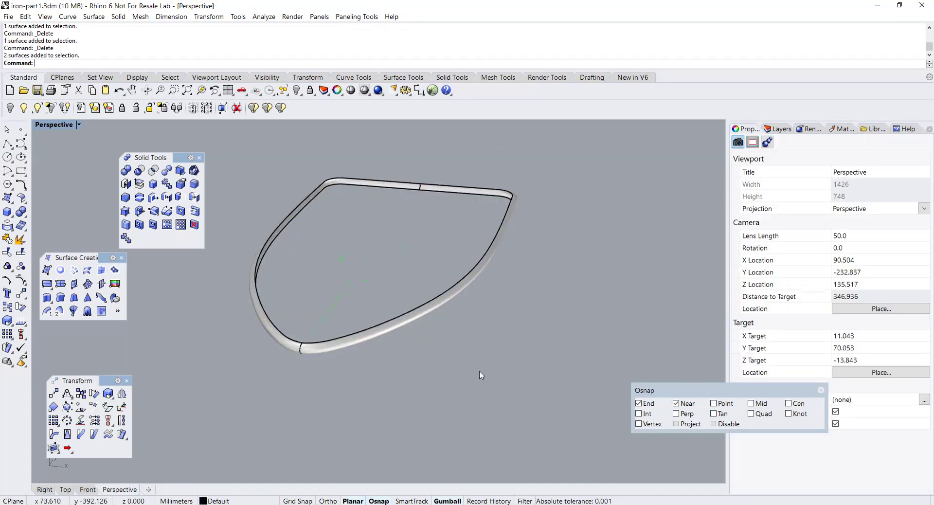
{"action": "right_click_drag", "start_coordinate": [471, 352], "coordinate": [477, 381], "text": "shift"}
{"action": "right_click_drag", "start_coordinate": [478, 381], "coordinate": [520, 361]}
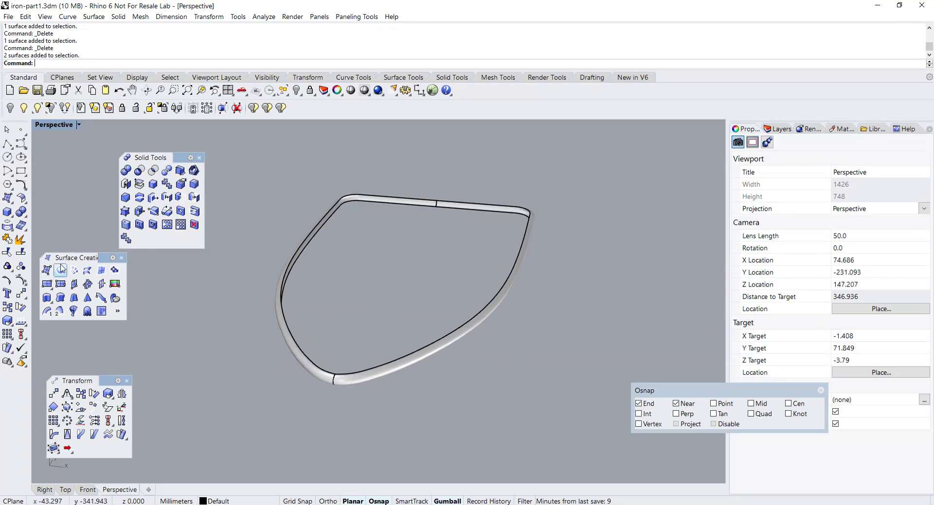
- Cap the rim's top and underside openings with PlanarSrf surfaces
{"action": "left_click", "coordinate": [60, 270]}
{"action": "left_click", "coordinate": [274, 275]}
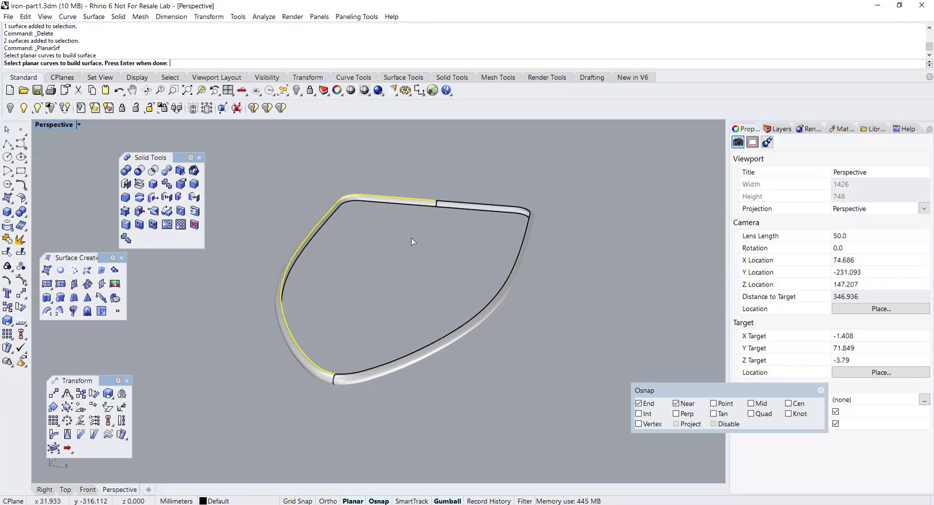
{"action": "left_click", "coordinate": [463, 208]}
{"action": "right_click", "coordinate": [468, 249]}
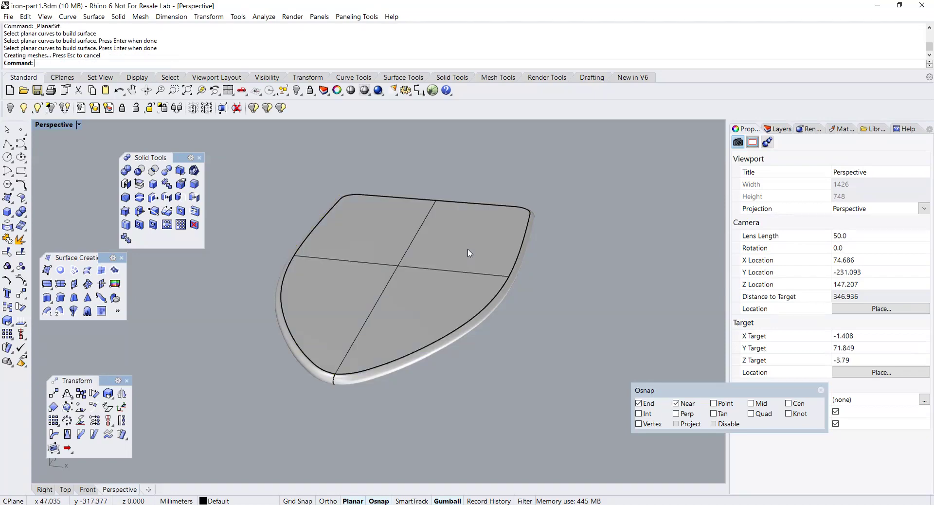
{"action": "right_click_drag", "start_coordinate": [441, 294], "coordinate": [421, 211]}
{"action": "right_click", "coordinate": [429, 203]}
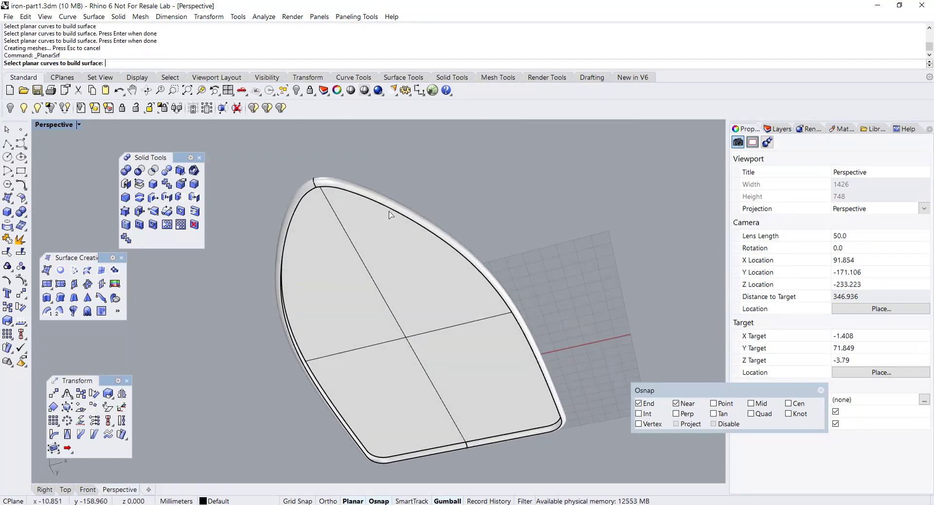
{"action": "left_click", "coordinate": [389, 212]}
{"action": "left_click", "coordinate": [297, 215]}
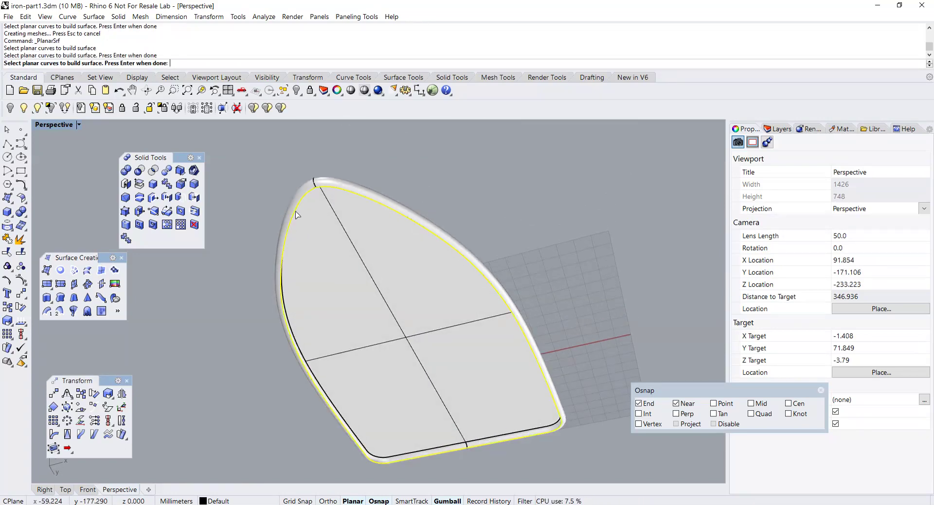
{"action": "right_click", "coordinate": [391, 386]}
{"action": "right_click_drag", "start_coordinate": [394, 366], "coordinate": [353, 419]}
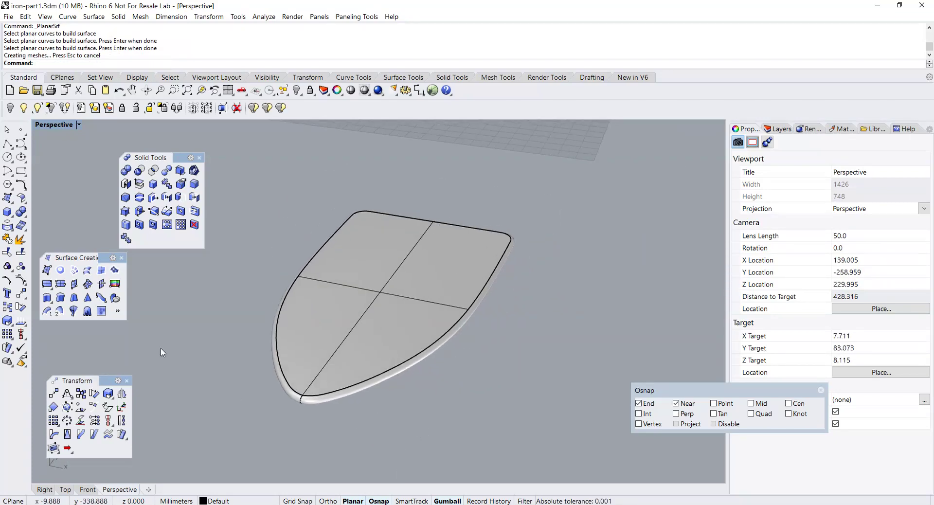
{"action": "left_click_drag", "start_coordinate": [256, 148], "coordinate": [575, 434]}
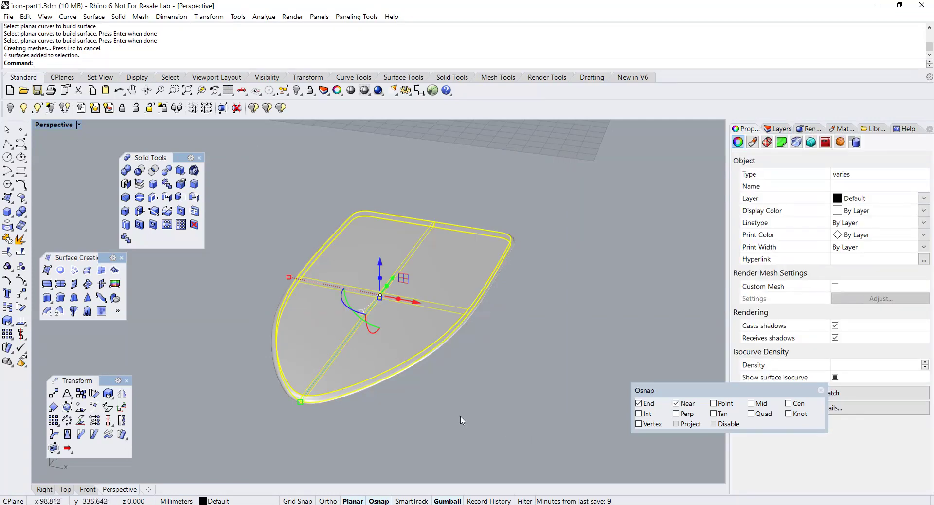
- Join the four soleplate surfaces into one closed solid
{"action": "left_click", "coordinate": [7, 239]}
{"action": "right_click_drag", "start_coordinate": [135, 281], "coordinate": [245, 349]}
{"action": "scroll", "coordinate": [244, 350], "scroll_direction": "down", "scroll_amount": 2}
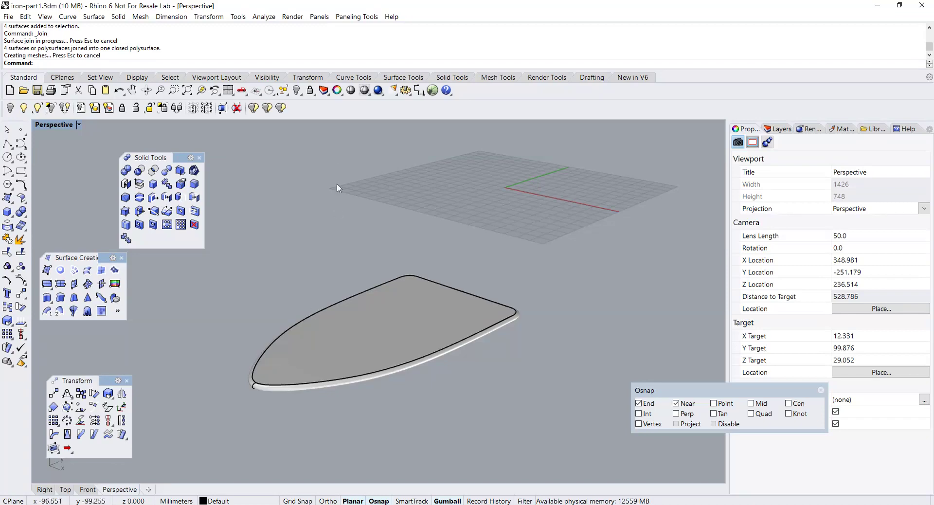
- Show all hidden objects, then isolate the iron body and soleplate
{"action": "left_click", "coordinate": [23, 107]}
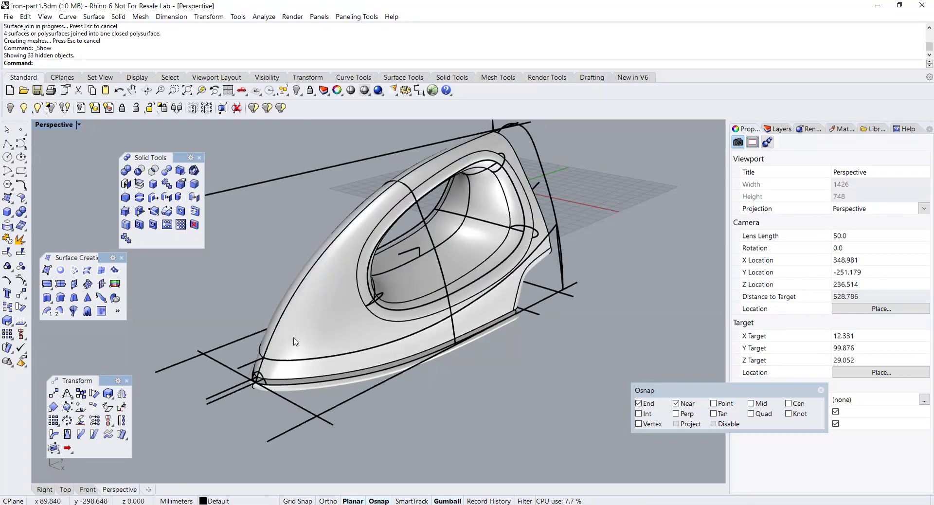
{"action": "left_click", "coordinate": [295, 360]}
{"action": "left_click", "coordinate": [294, 391], "text": "shift"}
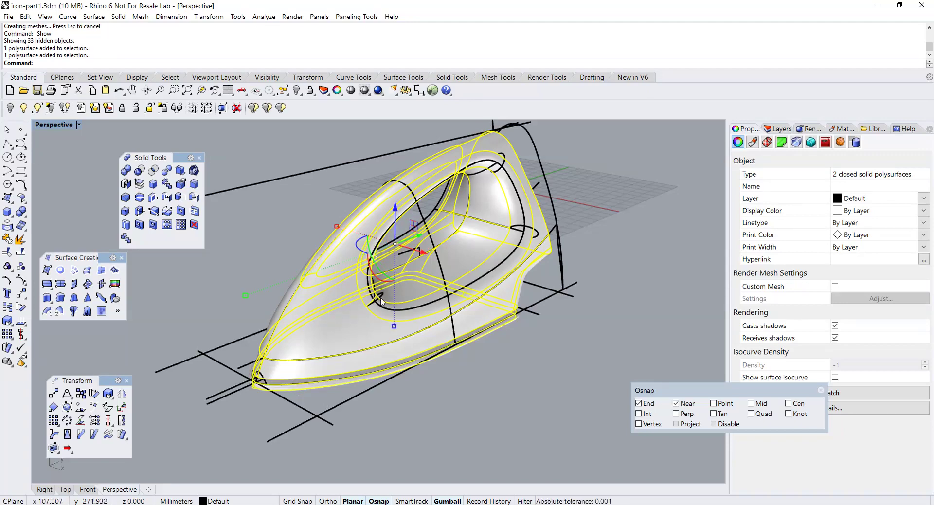
{"action": "left_click", "coordinate": [51, 108]}
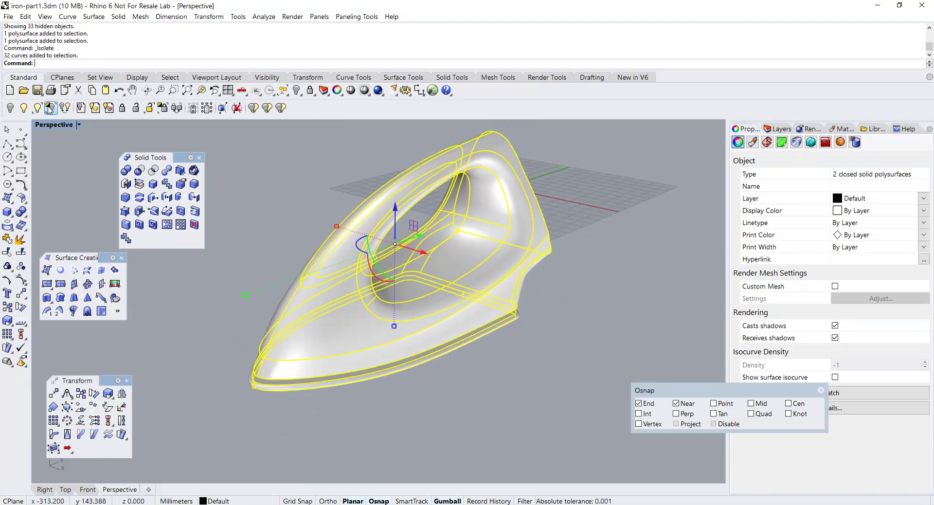
{"action": "left_click", "coordinate": [285, 262]}
{"action": "right_click_drag", "start_coordinate": [365, 318], "coordinate": [451, 341]}
{"action": "scroll", "coordinate": [354, 208], "scroll_direction": "down", "scroll_amount": 2}
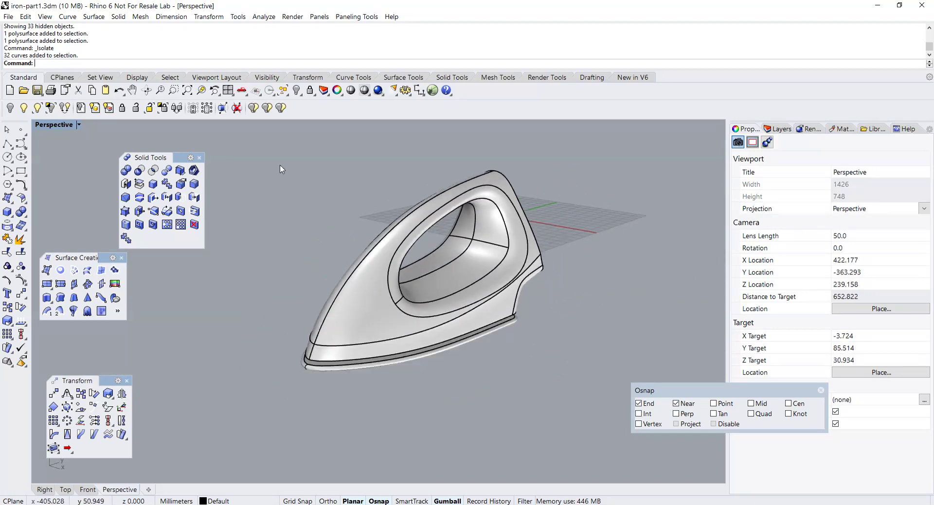
{"action": "left_click_drag", "start_coordinate": [238, 139], "coordinate": [607, 425]}
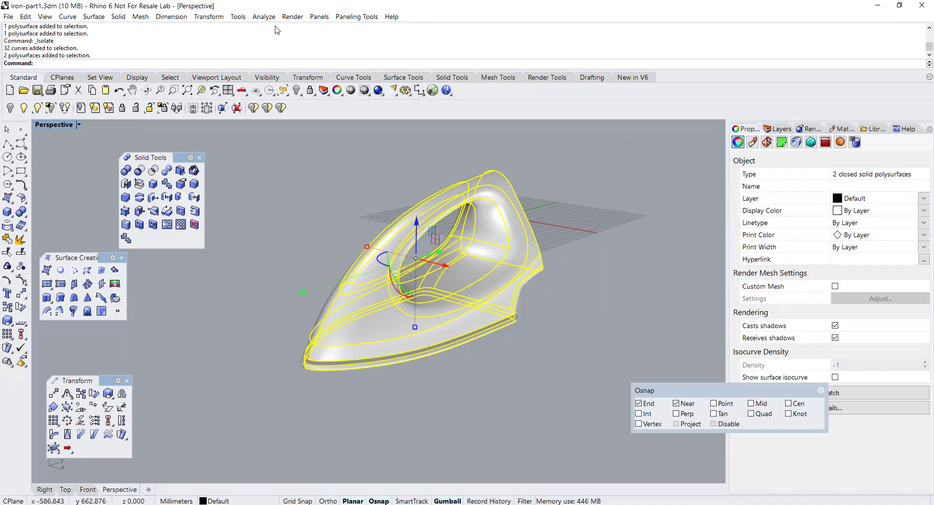
- Inspect the iron and soleplate under a gold environment map, then switch the map off
{"action": "left_click", "coordinate": [263, 17]}
{"action": "mouse_move", "coordinate": [269, 50]}
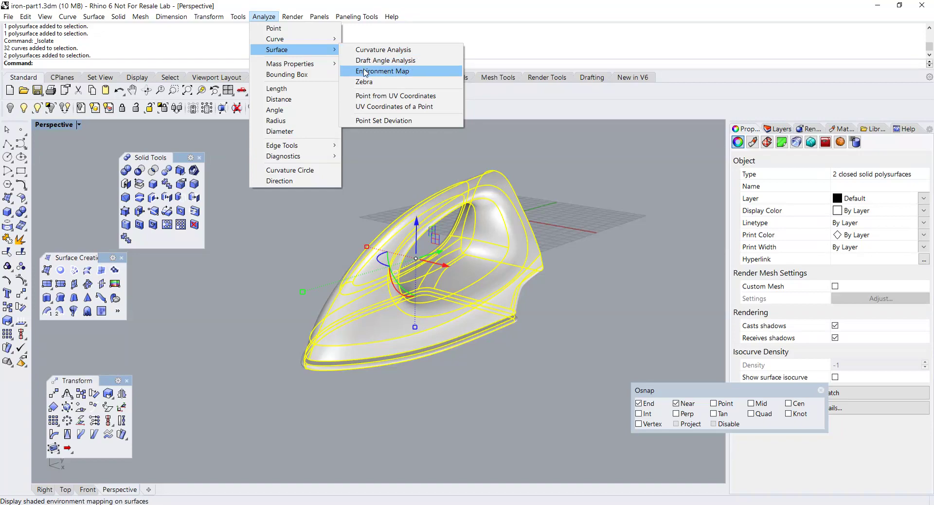
{"action": "left_click", "coordinate": [366, 72]}
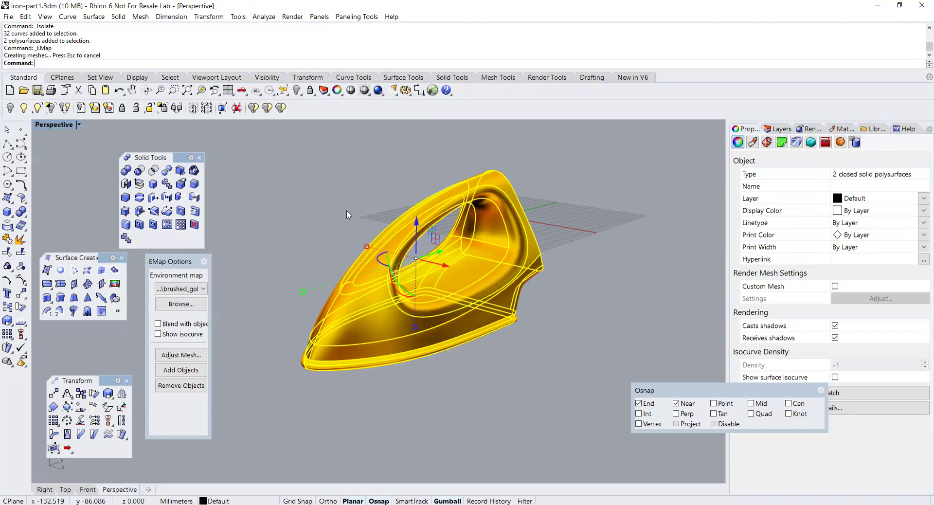
{"action": "left_click", "coordinate": [348, 217]}
{"action": "right_click_drag", "start_coordinate": [348, 217], "coordinate": [263, 276]}
{"action": "left_click", "coordinate": [205, 264]}
{"action": "left_click_drag", "start_coordinate": [225, 167], "coordinate": [579, 408]}
- Turn on Zebra stripe analysis for the iron body and soleplate, then clear the selection
{"action": "left_click", "coordinate": [263, 17]}
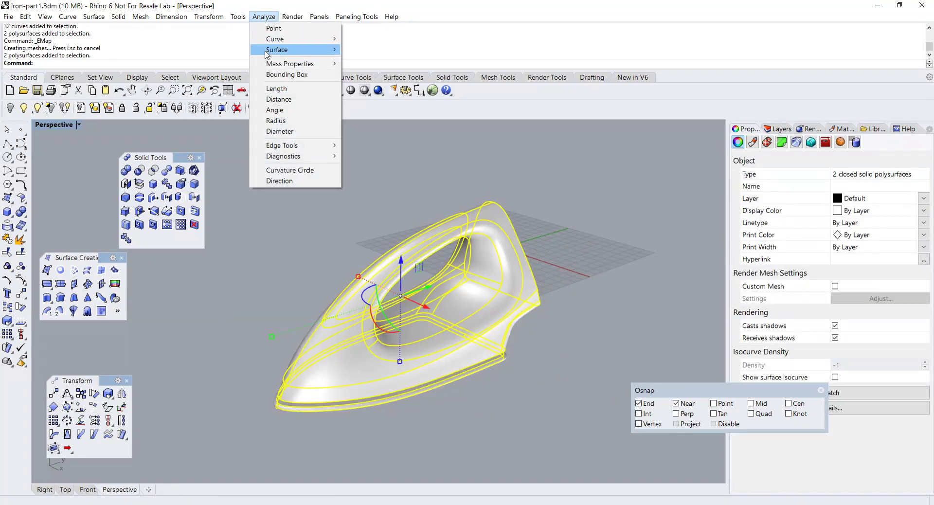
{"action": "mouse_move", "coordinate": [277, 50]}
{"action": "left_click", "coordinate": [364, 82]}
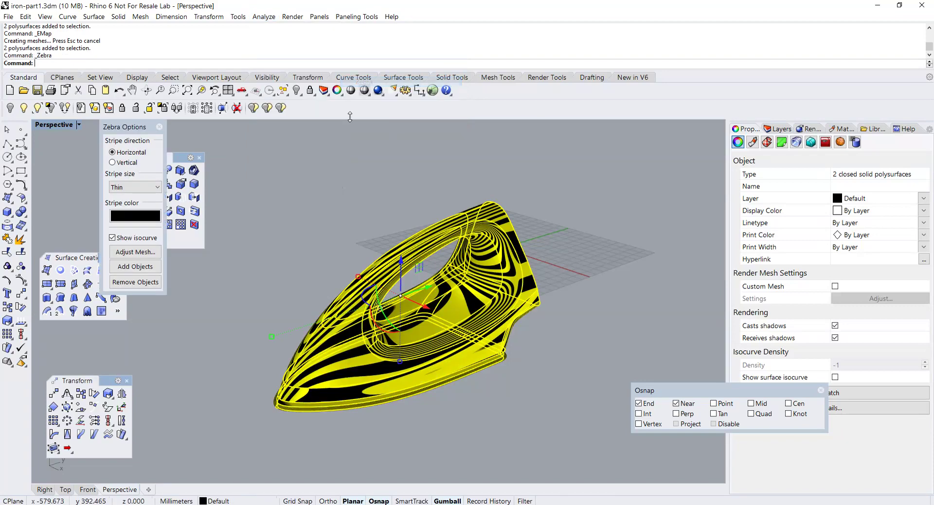
{"action": "left_click", "coordinate": [324, 240]}
- Orbit and zoom around the zebra-striped iron, including the handle opening, then close the Zebra display
{"action": "right_click_drag", "start_coordinate": [319, 250], "coordinate": [326, 232]}
{"action": "scroll", "coordinate": [314, 285], "scroll_direction": "up", "scroll_amount": 3}
{"action": "right_click_drag", "start_coordinate": [314, 286], "coordinate": [402, 339]}
{"action": "scroll", "coordinate": [402, 340], "scroll_direction": "up", "scroll_amount": 4}
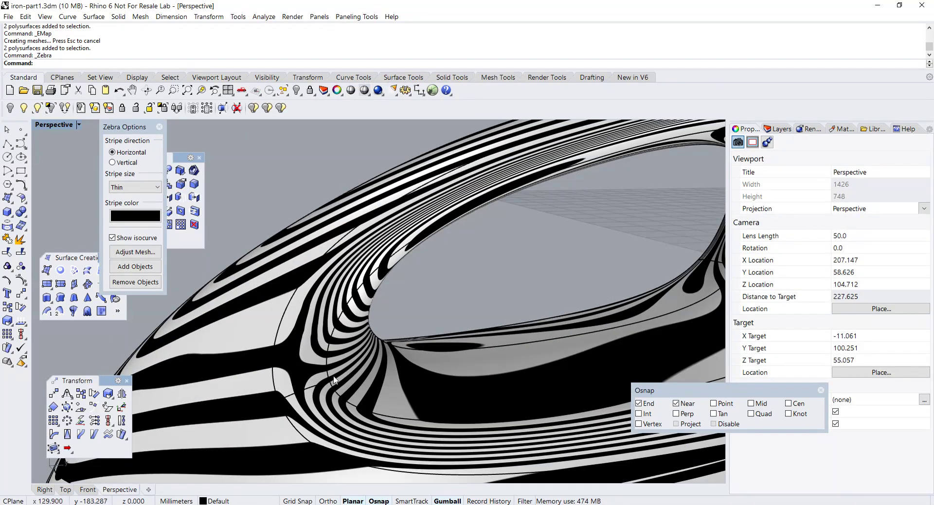
{"action": "scroll", "coordinate": [367, 378], "scroll_direction": "down", "scroll_amount": 3}
{"action": "right_click_drag", "start_coordinate": [530, 359], "coordinate": [475, 357]}
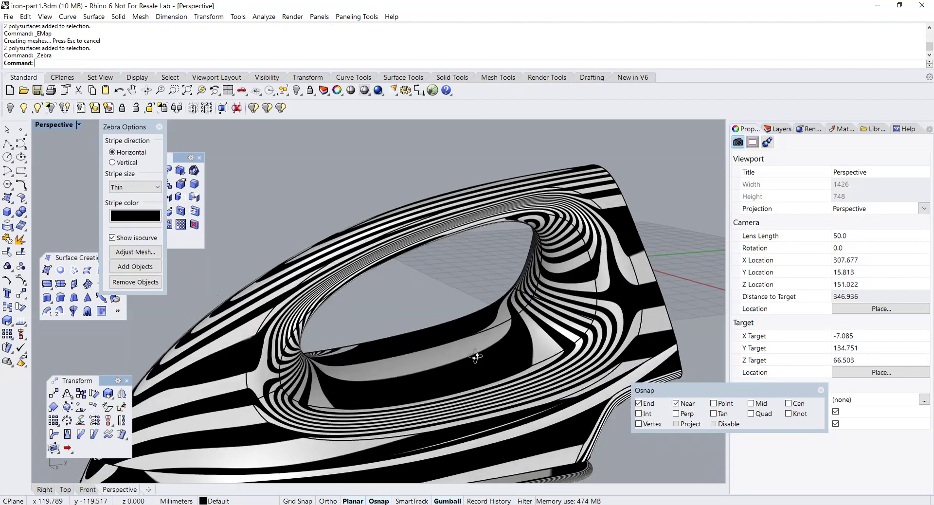
{"action": "right_click_drag", "start_coordinate": [471, 332], "coordinate": [487, 304]}
{"action": "scroll", "coordinate": [474, 308], "scroll_direction": "up", "scroll_amount": 2}
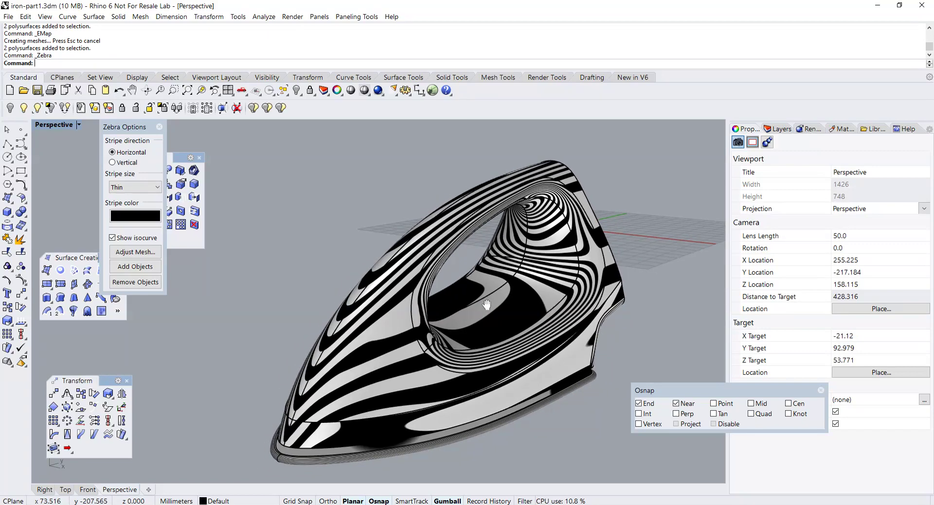
{"action": "left_click", "coordinate": [160, 127]}
{"action": "right_click_drag", "start_coordinate": [272, 211], "coordinate": [266, 205], "text": "shift"}
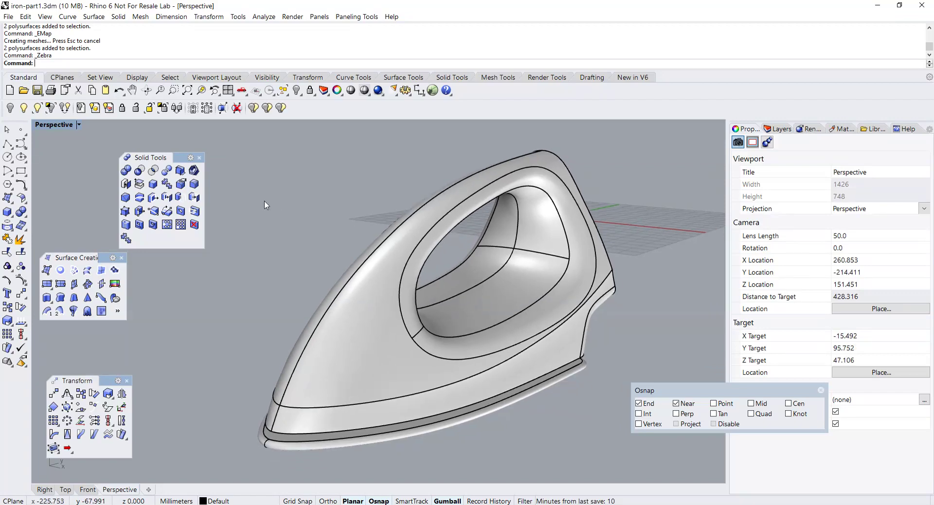